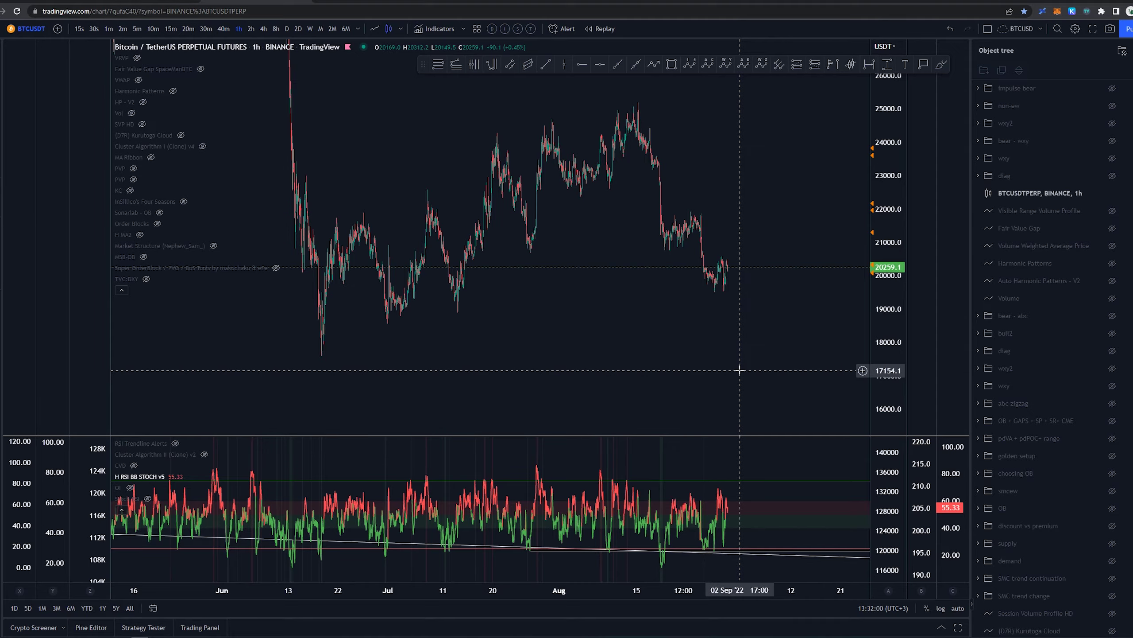
Step: Sketch a brush stroke in the empty chart area above the August high and undo it
{"action": "left_click_drag", "start_coordinate": [717, 370], "coordinate": [729, 389]}
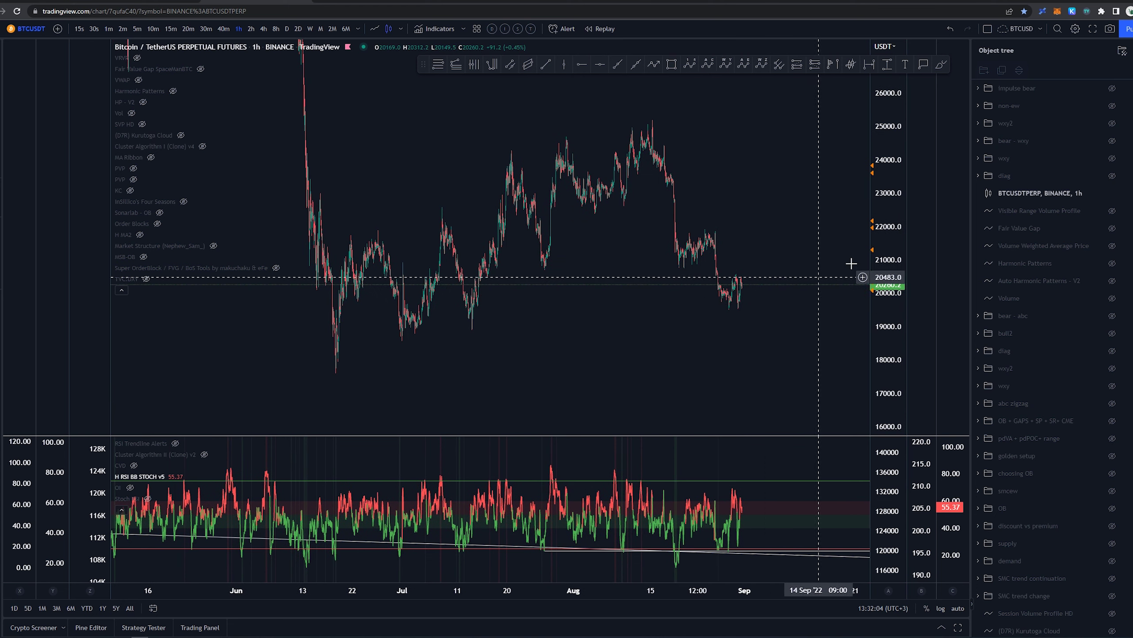
{"action": "key", "text": "alt+b"}
{"action": "mouse_move", "coordinate": [738, 111]}
{"action": "left_mouse_down"}
{"action": "mouse_move", "coordinate": [294, 308]}
{"action": "mouse_move", "coordinate": [617, 127]}
{"action": "mouse_move", "coordinate": [600, 134]}
{"action": "left_mouse_up"}
{"action": "key", "text": "ctrl+z"}
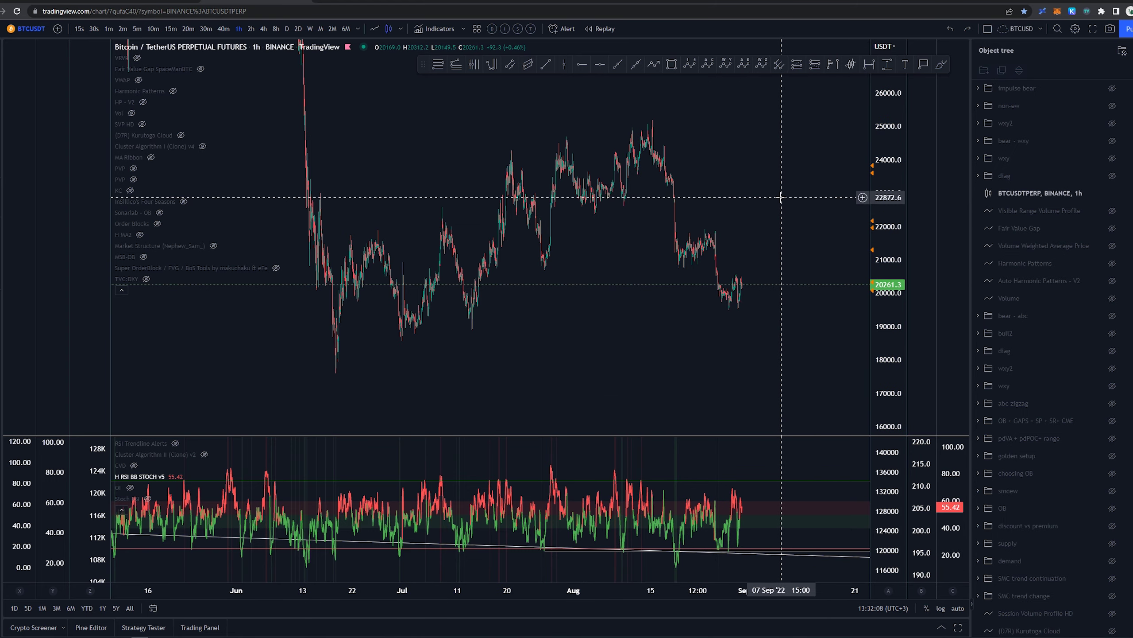
Step: Show the diag drawings and trace temporary brush strokes from the June low up to the August high, undoing each one
{"action": "left_click_drag", "start_coordinate": [780, 197], "coordinate": [736, 216]}
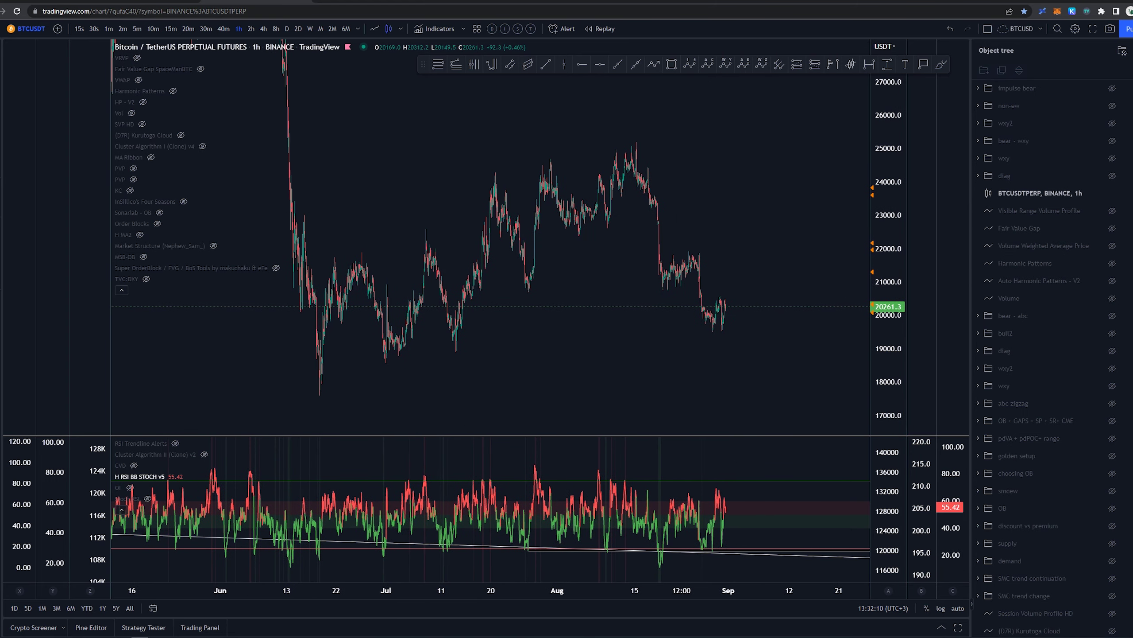
{"action": "left_click", "coordinate": [1112, 176]}
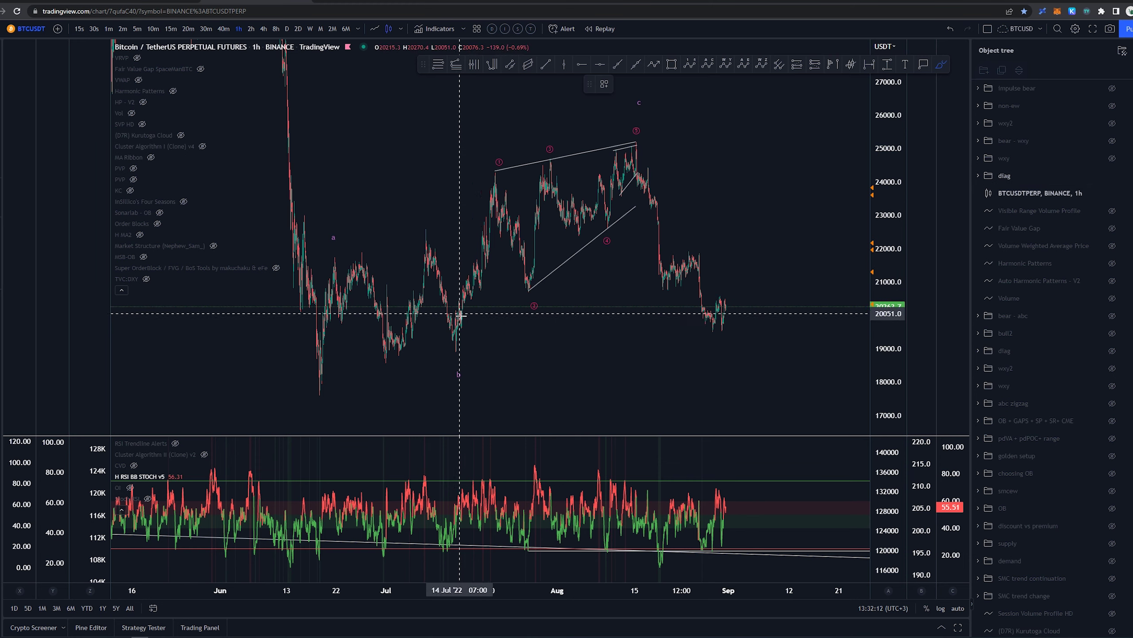
{"action": "mouse_move", "coordinate": [319, 405]}
{"action": "left_mouse_down"}
{"action": "mouse_move", "coordinate": [332, 313]}
{"action": "mouse_move", "coordinate": [439, 360]}
{"action": "mouse_move", "coordinate": [592, 150]}
{"action": "left_mouse_up"}
{"action": "key", "text": "ctrl+z"}
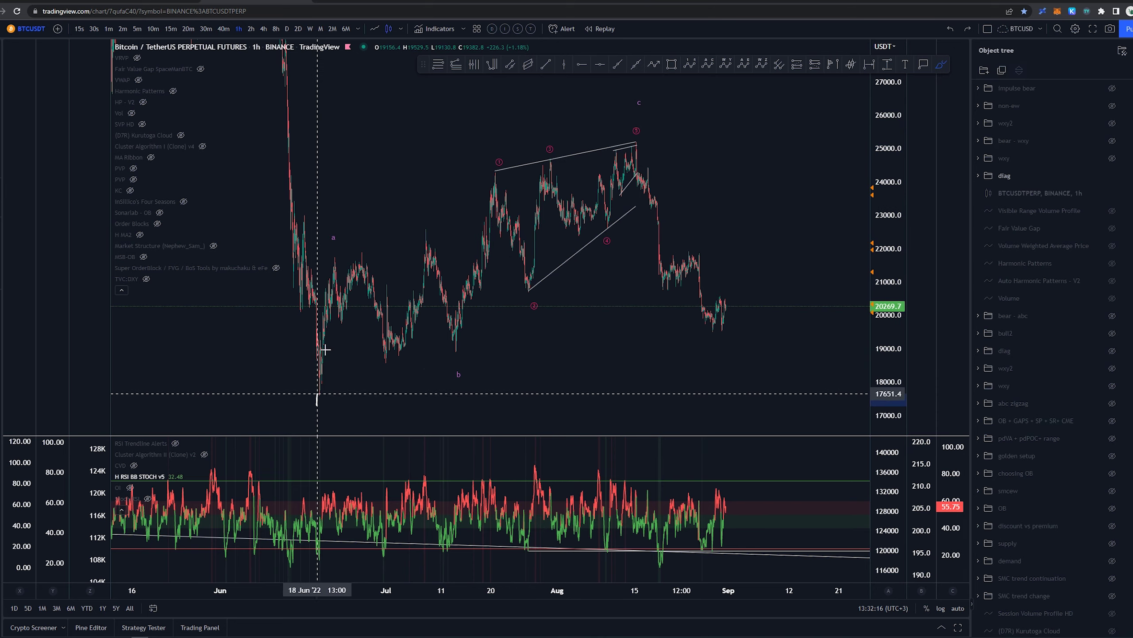
{"action": "mouse_move", "coordinate": [317, 404]}
{"action": "left_mouse_down"}
{"action": "mouse_move", "coordinate": [463, 352]}
{"action": "mouse_move", "coordinate": [628, 125]}
{"action": "left_mouse_up"}
{"action": "key", "text": "ctrl+z"}
{"action": "mouse_move", "coordinate": [306, 408]}
{"action": "left_mouse_down"}
{"action": "mouse_move", "coordinate": [356, 349]}
{"action": "mouse_move", "coordinate": [472, 303]}
{"action": "mouse_move", "coordinate": [648, 129]}
{"action": "mouse_move", "coordinate": [632, 147]}
{"action": "mouse_move", "coordinate": [638, 112]}
{"action": "mouse_move", "coordinate": [286, 324]}
{"action": "mouse_move", "coordinate": [632, 159]}
{"action": "left_mouse_up"}
{"action": "key", "text": "ctrl+z"}
{"action": "key", "text": "ctrl+z"}
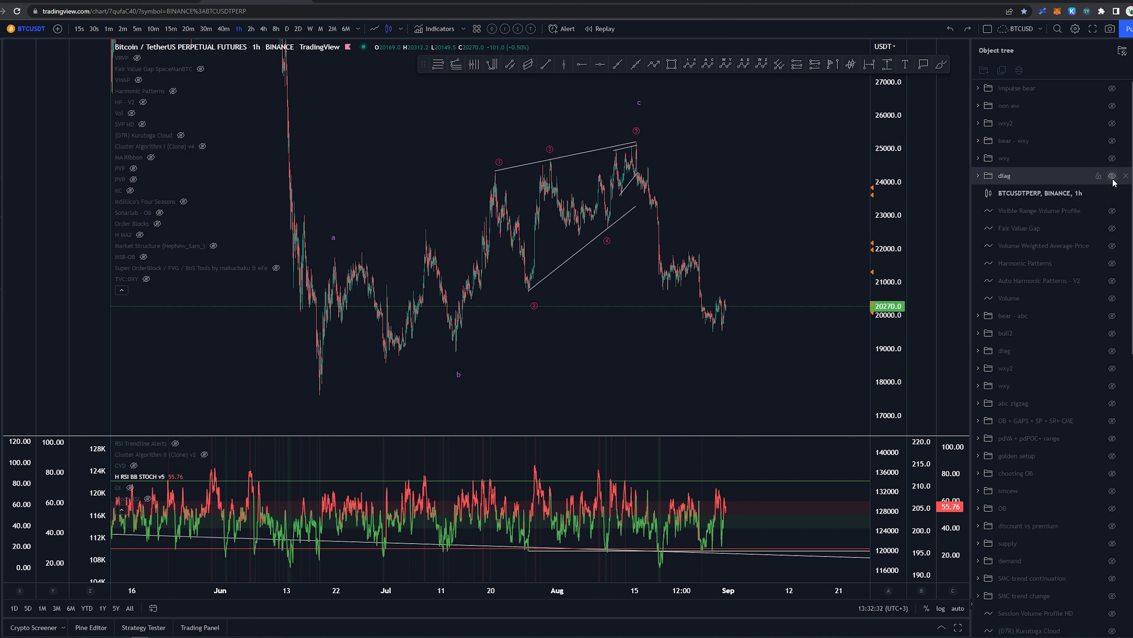
Step: Show the wxy drawings directly above diag instead of diag, and trace a temporary brush stroke from the June low to the late-August low
{"action": "left_click", "coordinate": [1113, 176]}
{"action": "left_click", "coordinate": [1113, 158]}
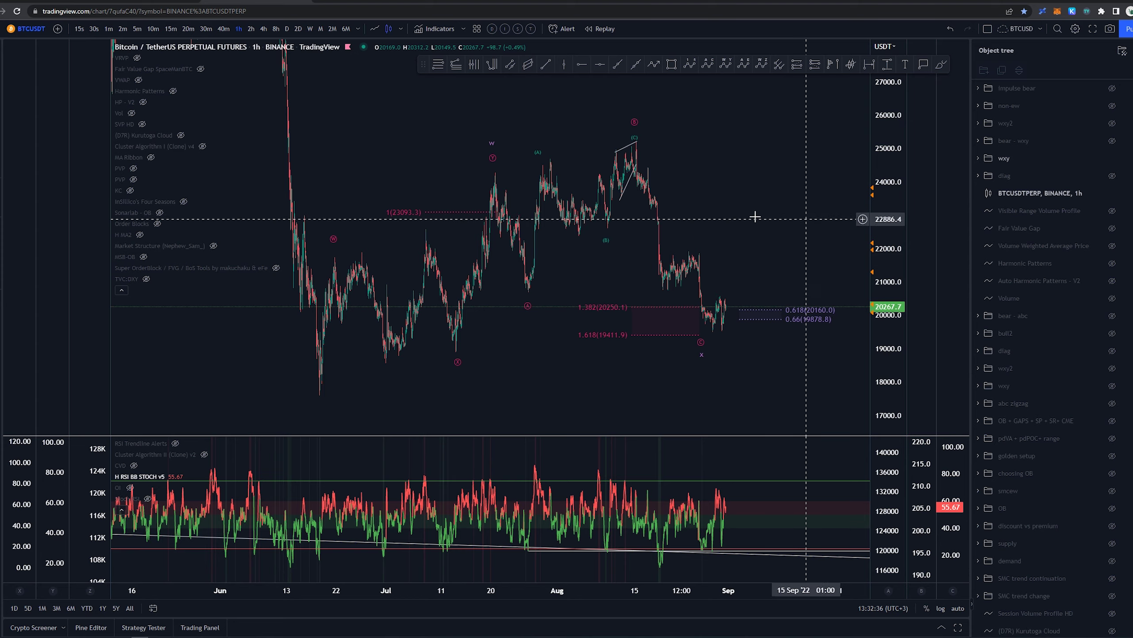
{"action": "left_click_drag", "start_coordinate": [756, 218], "coordinate": [693, 181]}
{"action": "mouse_move", "coordinate": [256, 397]}
{"action": "left_mouse_down"}
{"action": "mouse_move", "coordinate": [308, 253]}
{"action": "mouse_move", "coordinate": [435, 168]}
{"action": "mouse_move", "coordinate": [455, 234]}
{"action": "mouse_move", "coordinate": [581, 146]}
{"action": "mouse_move", "coordinate": [673, 325]}
{"action": "left_mouse_up"}
{"action": "key", "text": "ctrl+z"}
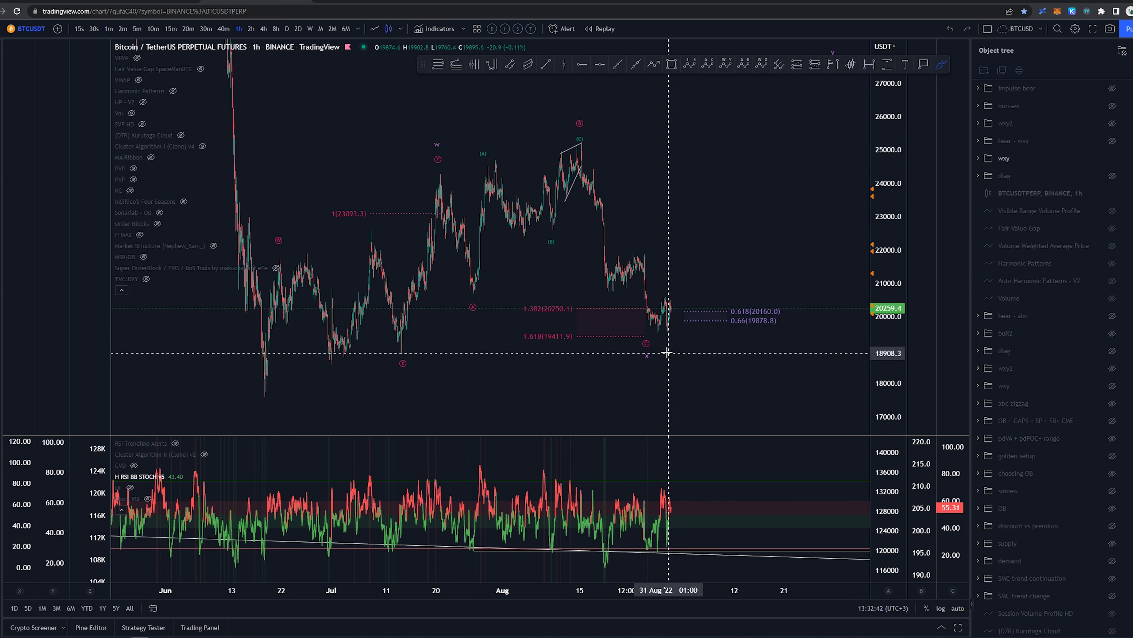
Step: Sketch an arrow-like brush projection rising from the late-August low to above the August high and undo it
{"action": "mouse_move", "coordinate": [695, 344]}
{"action": "left_mouse_down"}
{"action": "mouse_move", "coordinate": [800, 102]}
{"action": "mouse_move", "coordinate": [813, 131]}
{"action": "left_mouse_up"}
{"action": "key", "text": "ctrl+z"}
{"action": "left_click_drag", "start_coordinate": [841, 55], "coordinate": [815, 59]}
{"action": "key", "text": "ctrl+z"}
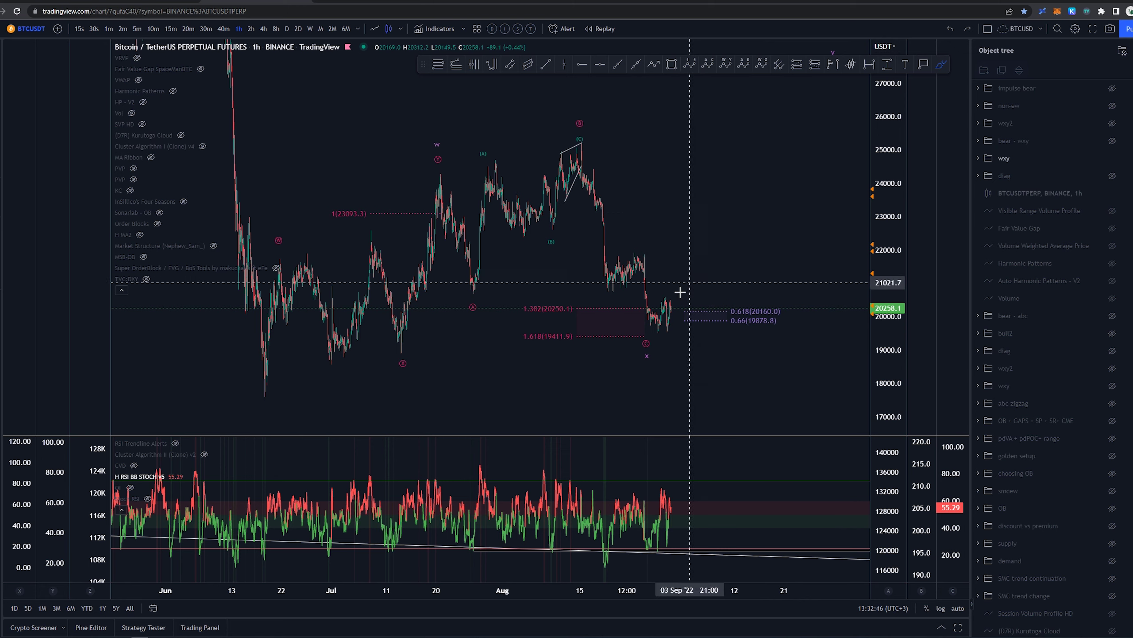
{"action": "key", "text": "ctrl+y"}
{"action": "key", "text": "ctrl+z"}
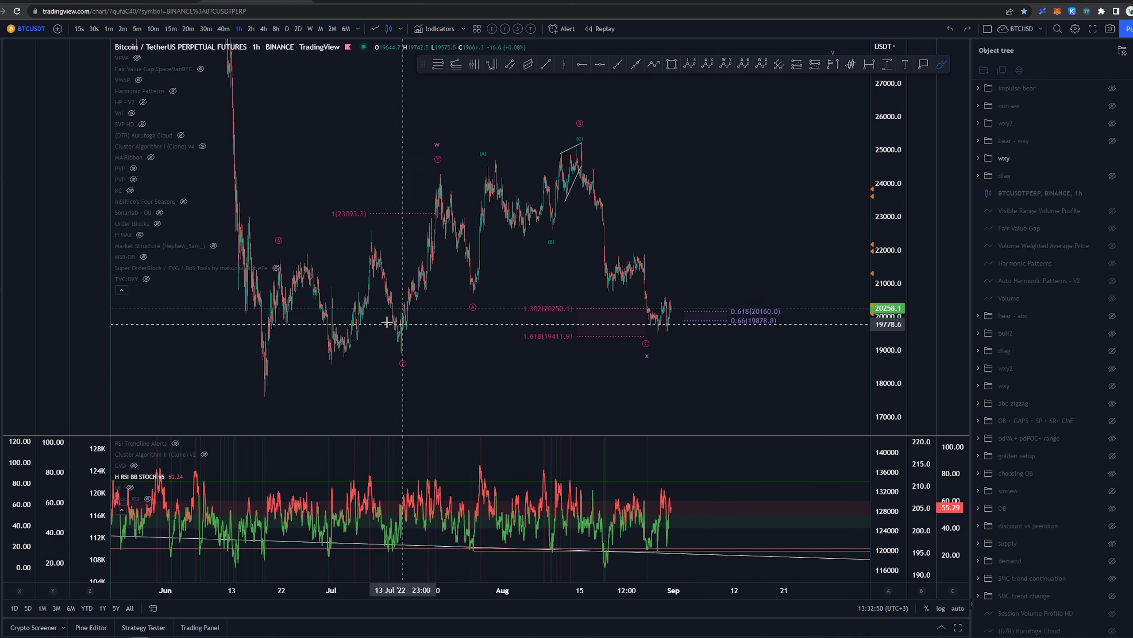
Step: Trace the decline from the August high to the recent low with the Brush on the wxy count, undoing each stroke
{"action": "key", "text": "Escape"}
{"action": "mouse_move", "coordinate": [773, 179]}
{"action": "left_mouse_down"}
{"action": "mouse_move", "coordinate": [695, 217]}
{"action": "mouse_move", "coordinate": [686, 178]}
{"action": "mouse_move", "coordinate": [729, 167]}
{"action": "left_mouse_up"}
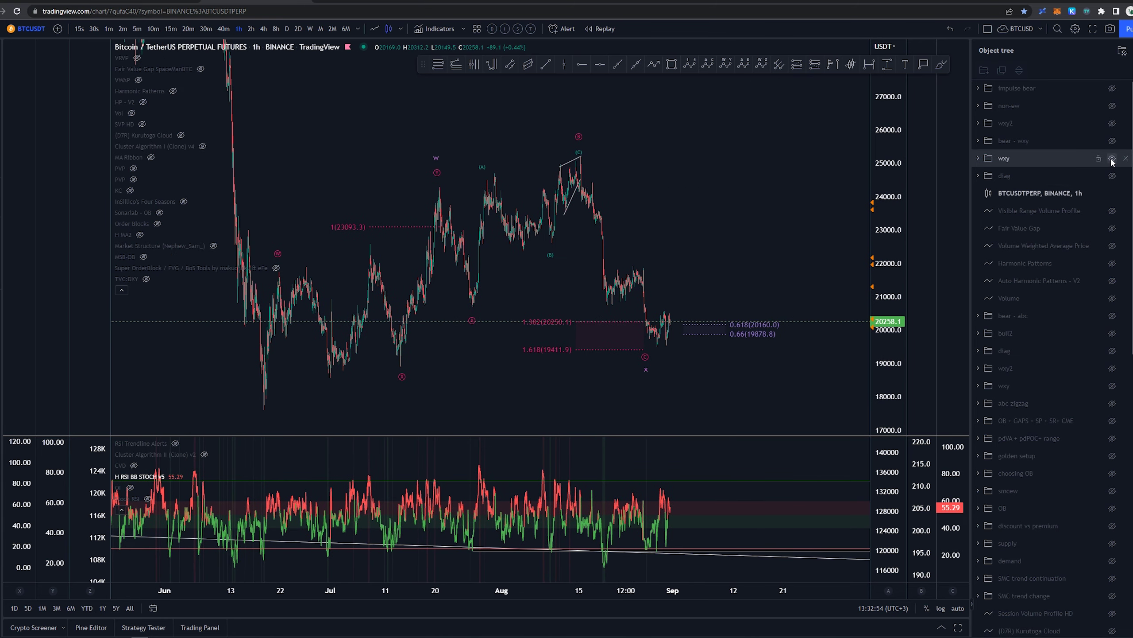
{"action": "left_click", "coordinate": [942, 65]}
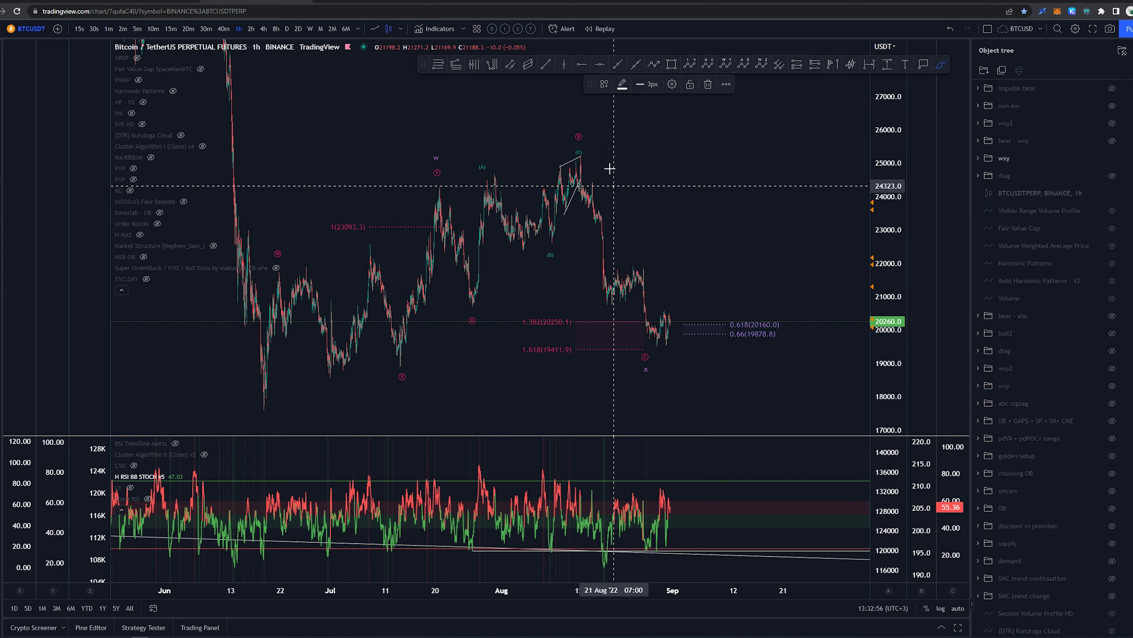
{"action": "mouse_move", "coordinate": [612, 183]}
{"action": "left_mouse_down"}
{"action": "mouse_move", "coordinate": [602, 223]}
{"action": "mouse_move", "coordinate": [689, 313]}
{"action": "mouse_move", "coordinate": [592, 201]}
{"action": "left_mouse_up"}
{"action": "key", "text": "ctrl+z"}
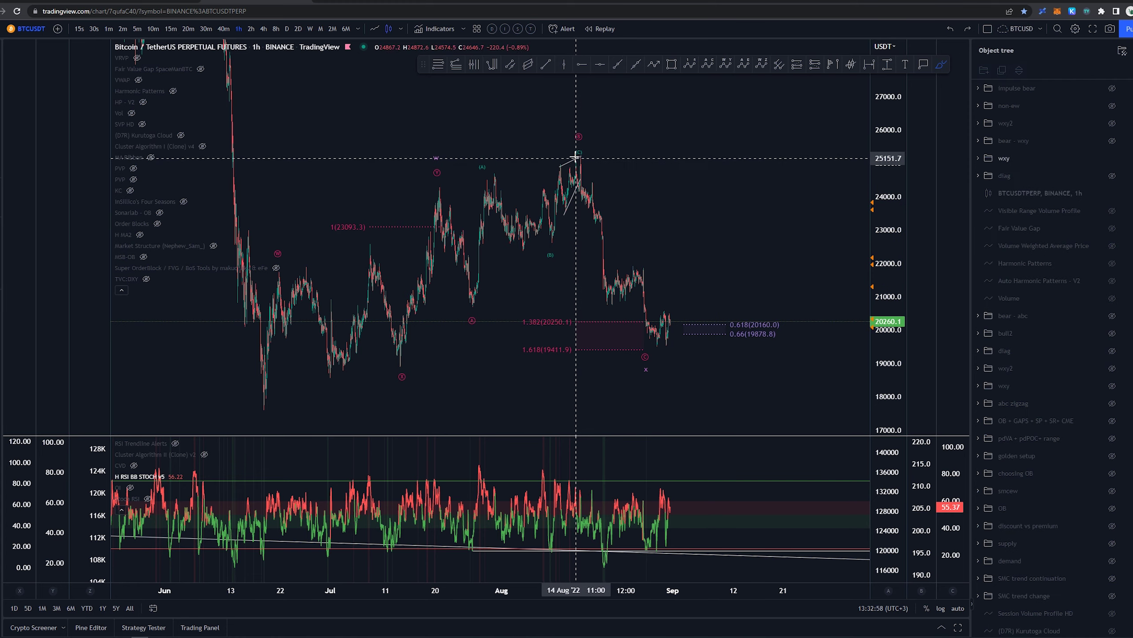
{"action": "mouse_move", "coordinate": [579, 157]}
{"action": "left_mouse_down"}
{"action": "mouse_move", "coordinate": [670, 342]}
{"action": "mouse_move", "coordinate": [688, 321]}
{"action": "left_mouse_up"}
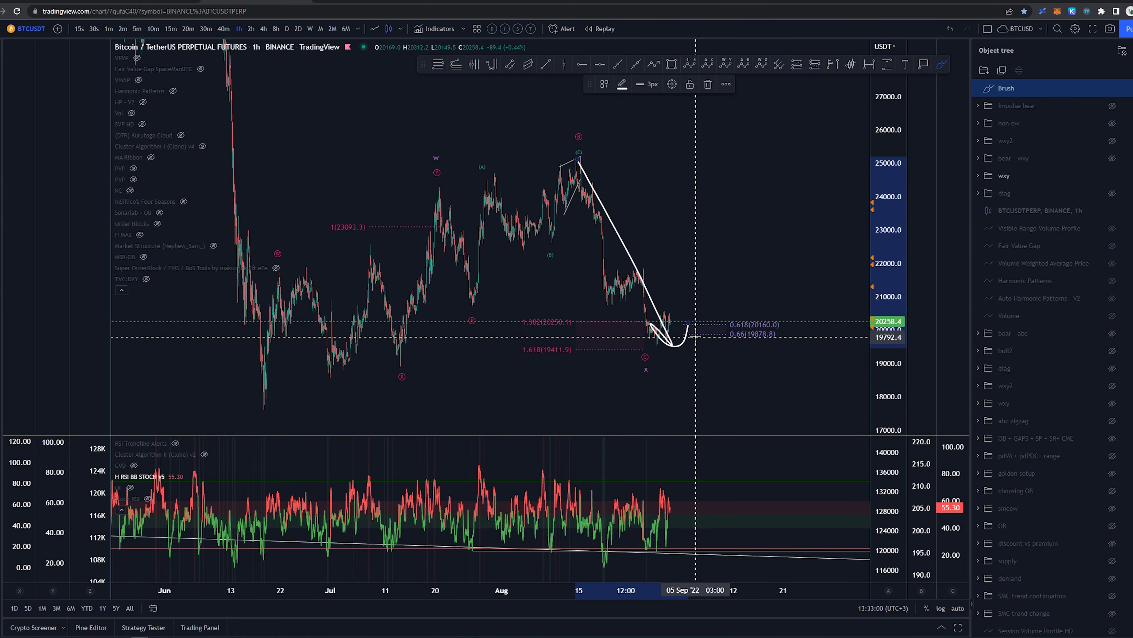
{"action": "key", "text": "ctrl+z"}
{"action": "mouse_move", "coordinate": [578, 159]}
{"action": "left_mouse_down"}
{"action": "mouse_move", "coordinate": [683, 357]}
{"action": "mouse_move", "coordinate": [718, 352]}
{"action": "left_mouse_up"}
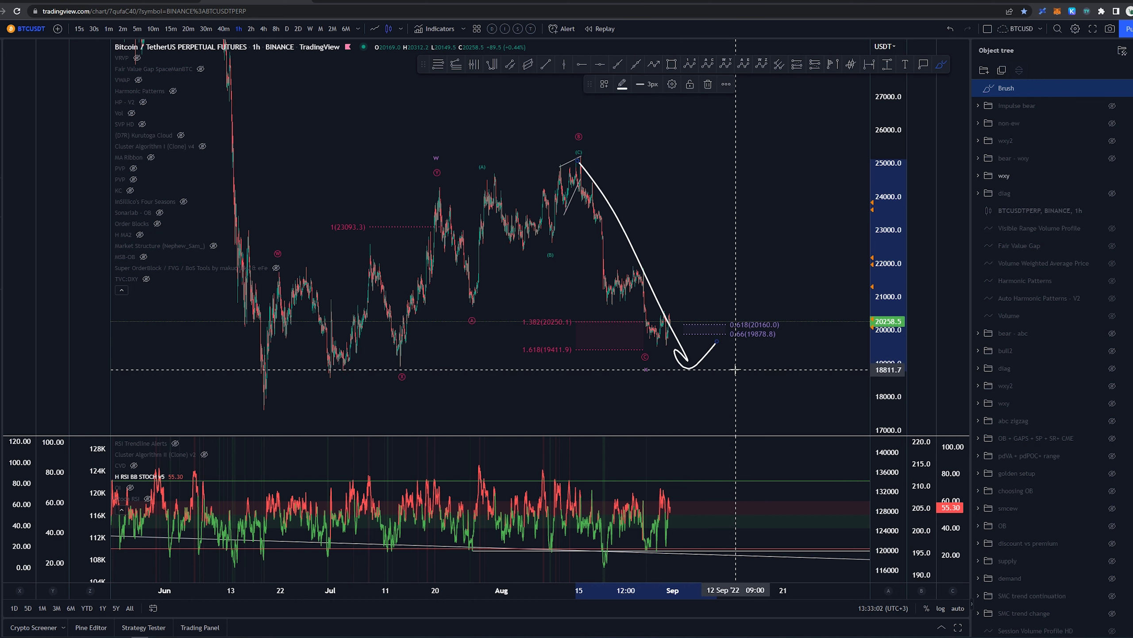
{"action": "key", "text": "ctrl+z"}
Step: Show the diag drawings instead of wxy and trace a temporary brush stroke down the decline from point 5
{"action": "left_click", "coordinate": [1112, 158]}
{"action": "left_click", "coordinate": [1112, 176]}
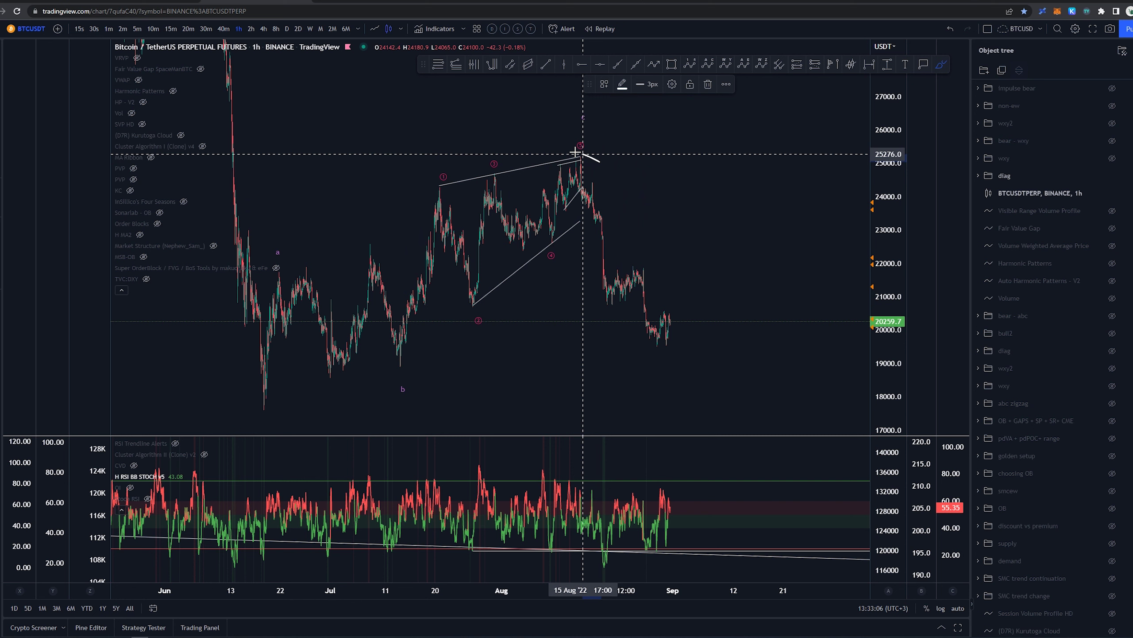
{"action": "left_click_drag", "start_coordinate": [582, 159], "coordinate": [678, 324]}
{"action": "key", "text": "ctrl+z"}
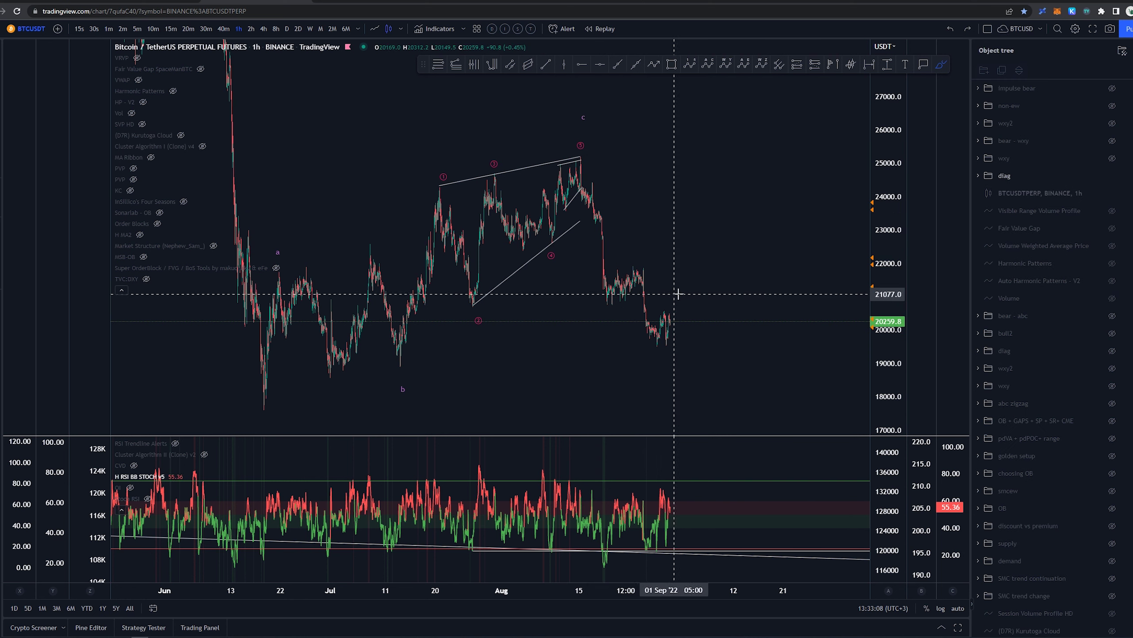
Step: Compare the two wave counts by showing the wxy drawings in place of diag and switching back to diag
{"action": "left_click", "coordinate": [1112, 175]}
{"action": "left_click", "coordinate": [1112, 157]}
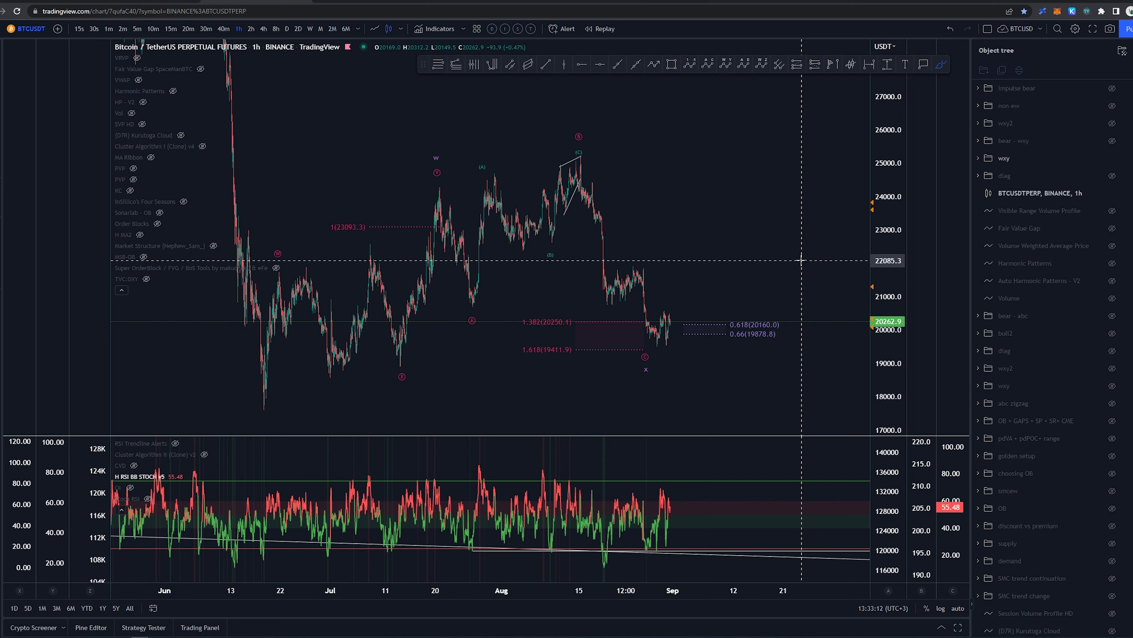
{"action": "mouse_move", "coordinate": [1114, 161]}
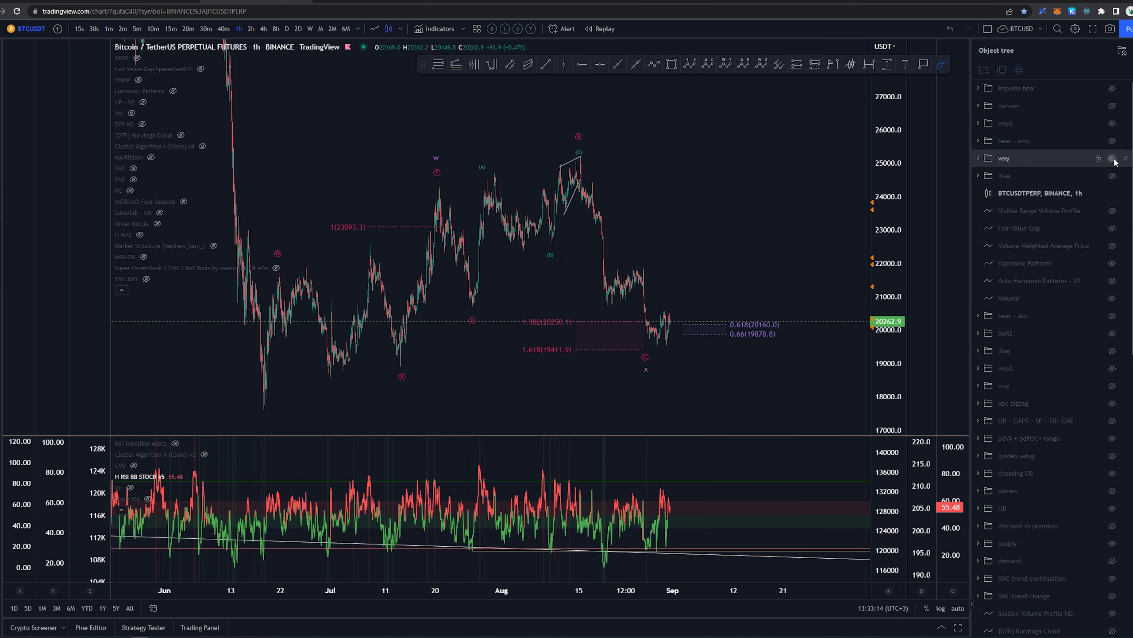
{"action": "left_click", "coordinate": [1112, 158]}
{"action": "left_click", "coordinate": [1112, 176]}
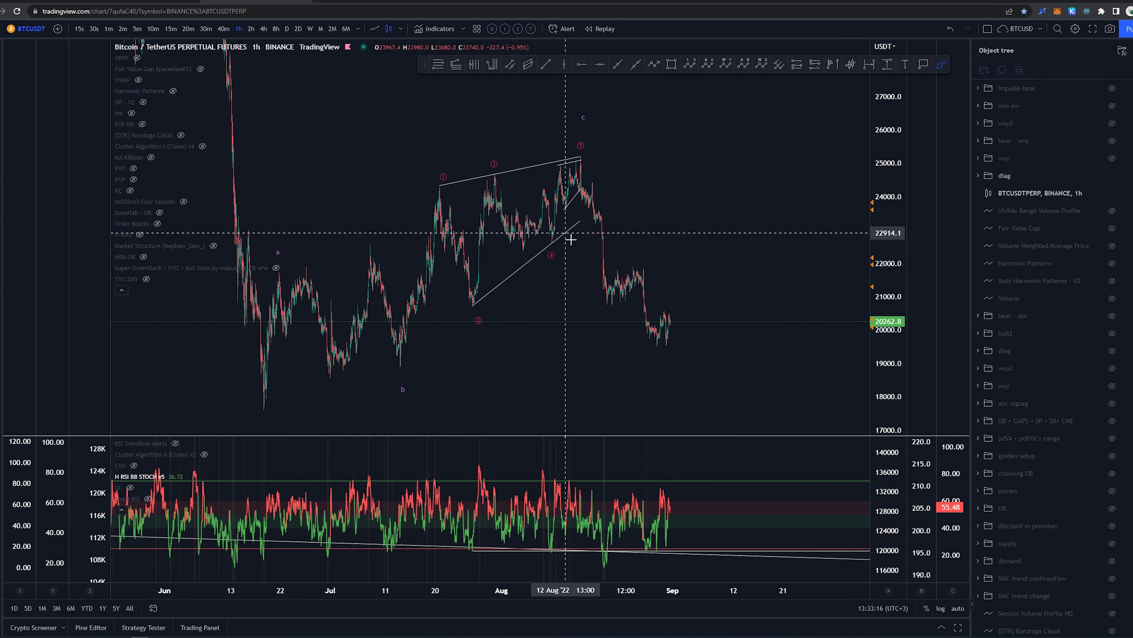
Step: Outline the decline after point 5 with the Brush, sketch a downward arrow beside it, and remove both strokes
{"action": "mouse_move", "coordinate": [583, 155]}
{"action": "left_mouse_down"}
{"action": "mouse_move", "coordinate": [678, 348]}
{"action": "mouse_move", "coordinate": [580, 155]}
{"action": "left_mouse_up"}
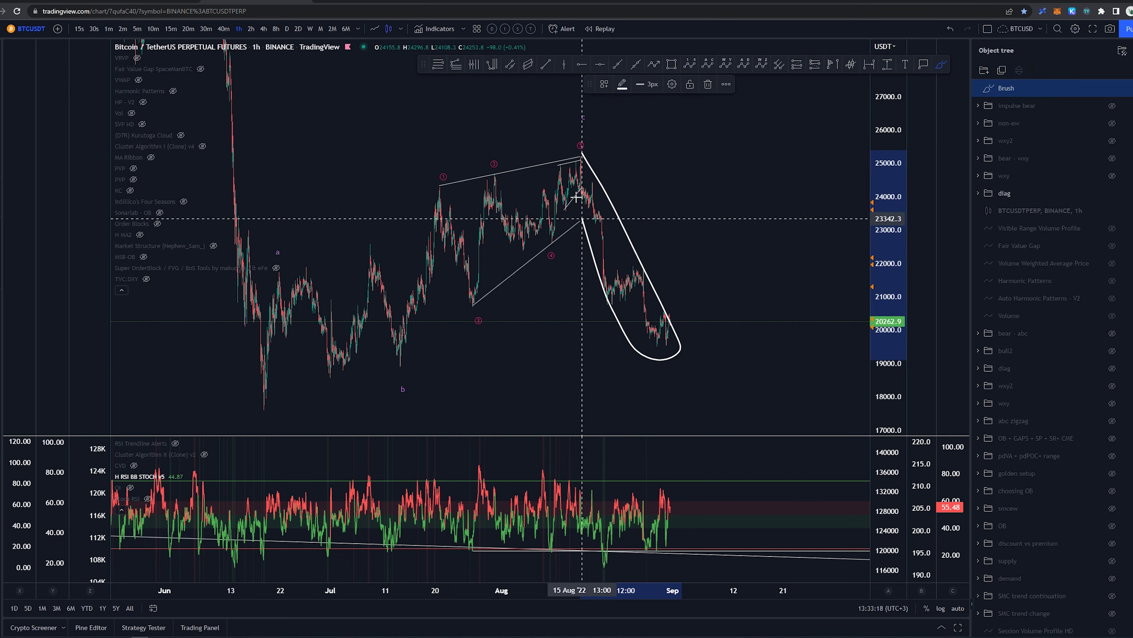
{"action": "key", "text": "ctrl+z"}
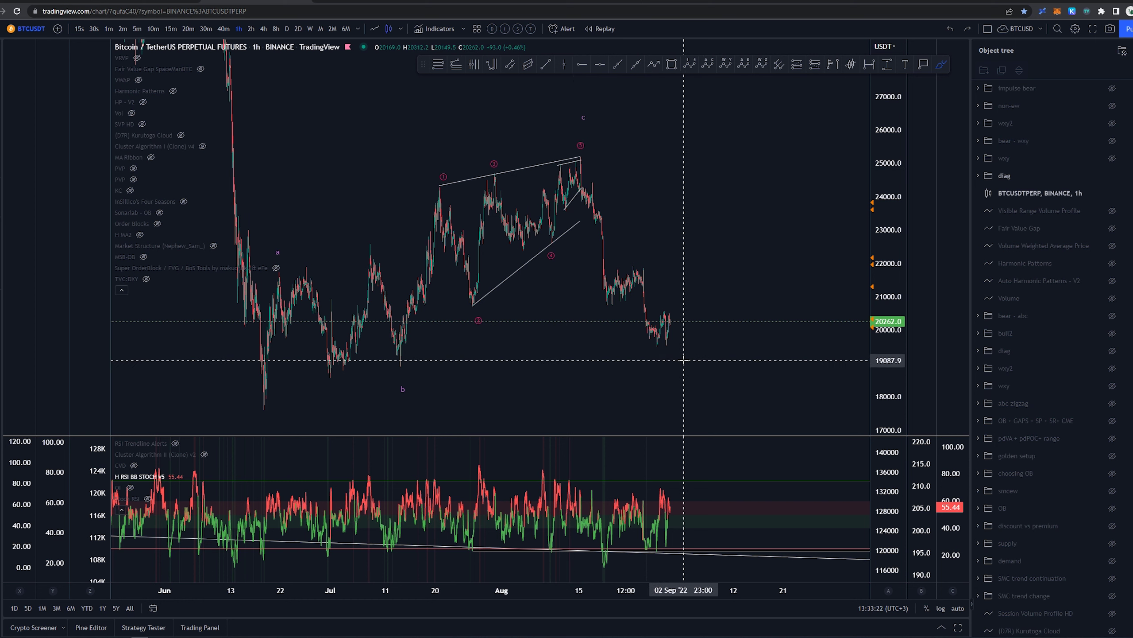
{"action": "left_click_drag", "start_coordinate": [620, 161], "coordinate": [698, 253]}
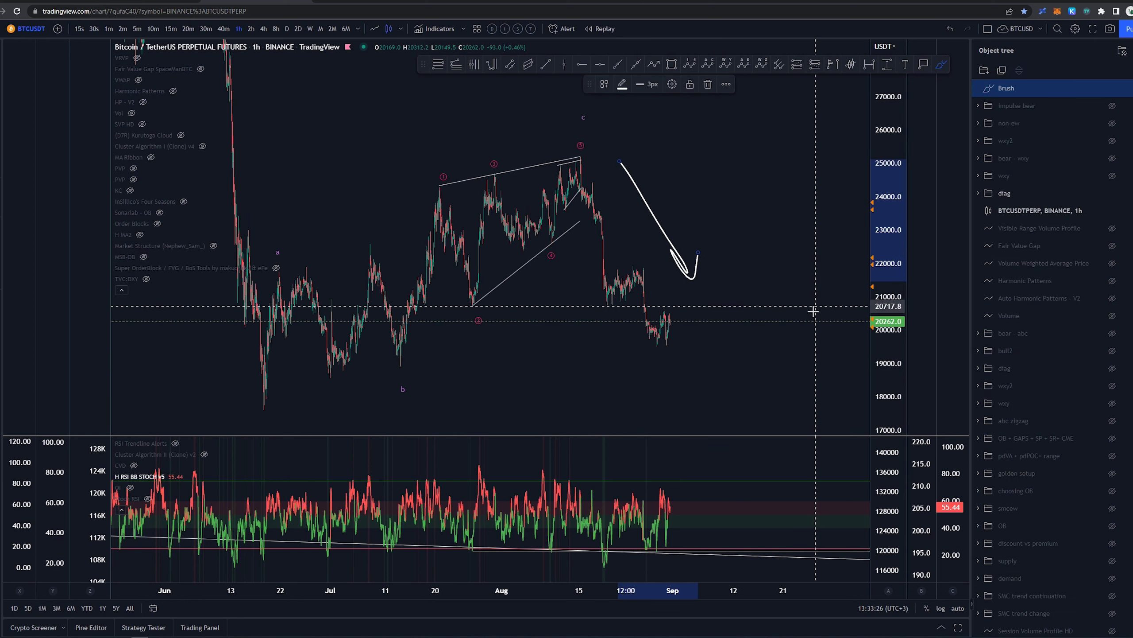
{"action": "key", "text": "Delete"}
Step: Sketch a down-up-down brush projection from point 5 to about 16,500 and delete it
{"action": "left_click_drag", "start_coordinate": [704, 353], "coordinate": [611, 322]}
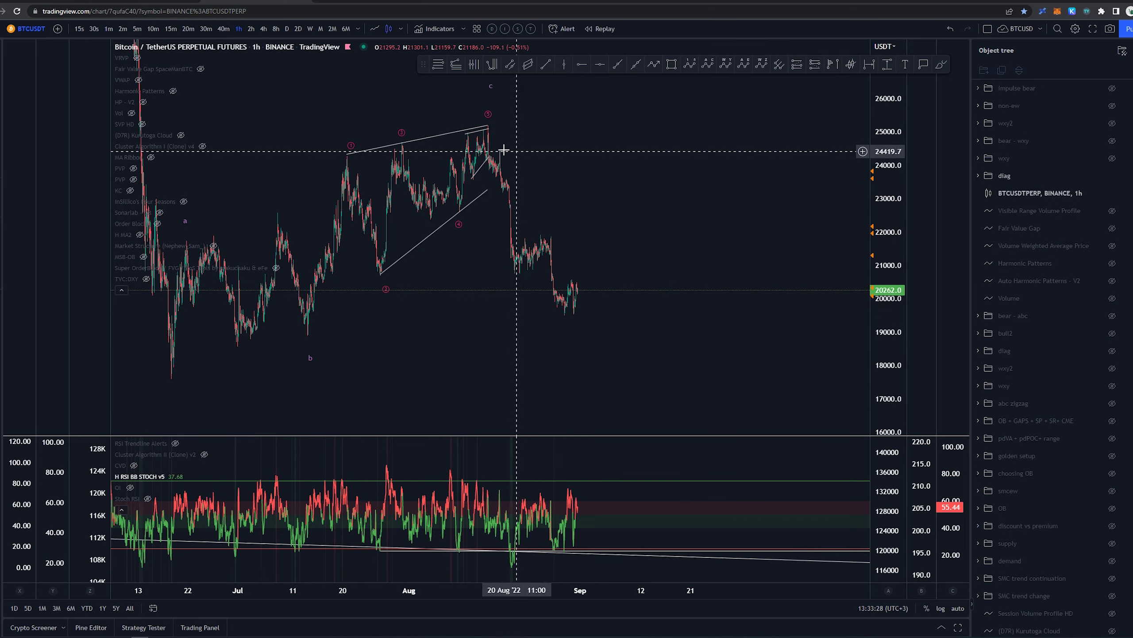
{"action": "mouse_move", "coordinate": [488, 120]}
{"action": "left_mouse_down"}
{"action": "mouse_move", "coordinate": [589, 316]}
{"action": "mouse_move", "coordinate": [632, 197]}
{"action": "mouse_move", "coordinate": [754, 413]}
{"action": "left_mouse_up"}
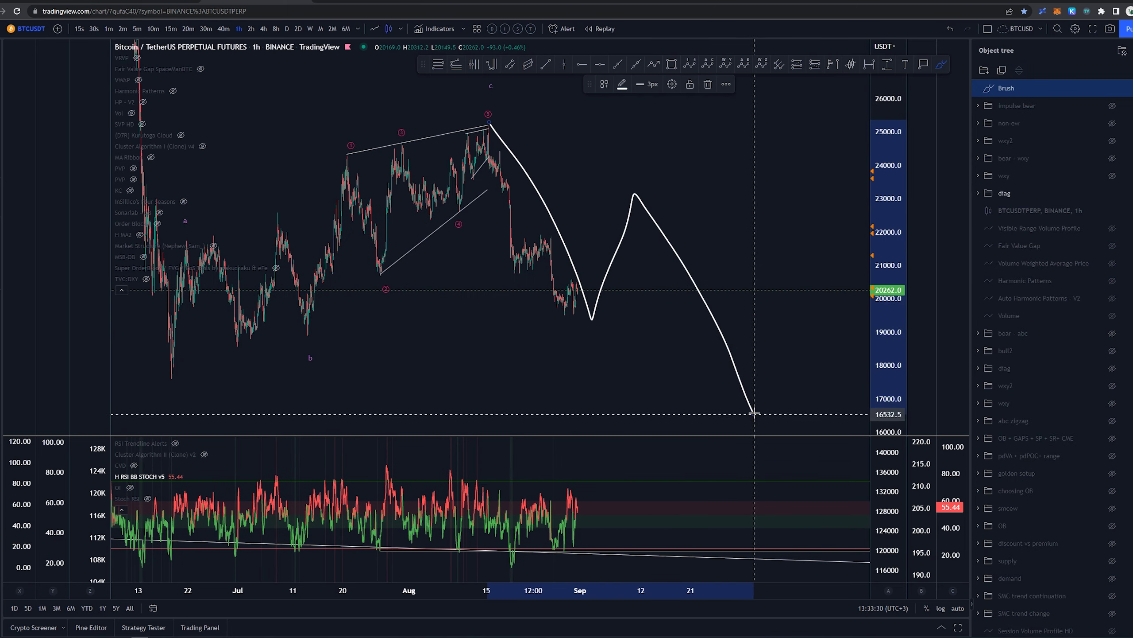
{"action": "key", "text": "Delete"}
Step: Set the chart interval to 15 minutes and show the Impulse bear drawings in place of diag
{"action": "left_click_drag", "start_coordinate": [529, 352], "coordinate": [579, 380]}
{"action": "left_click_drag", "start_coordinate": [683, 212], "coordinate": [717, 216]}
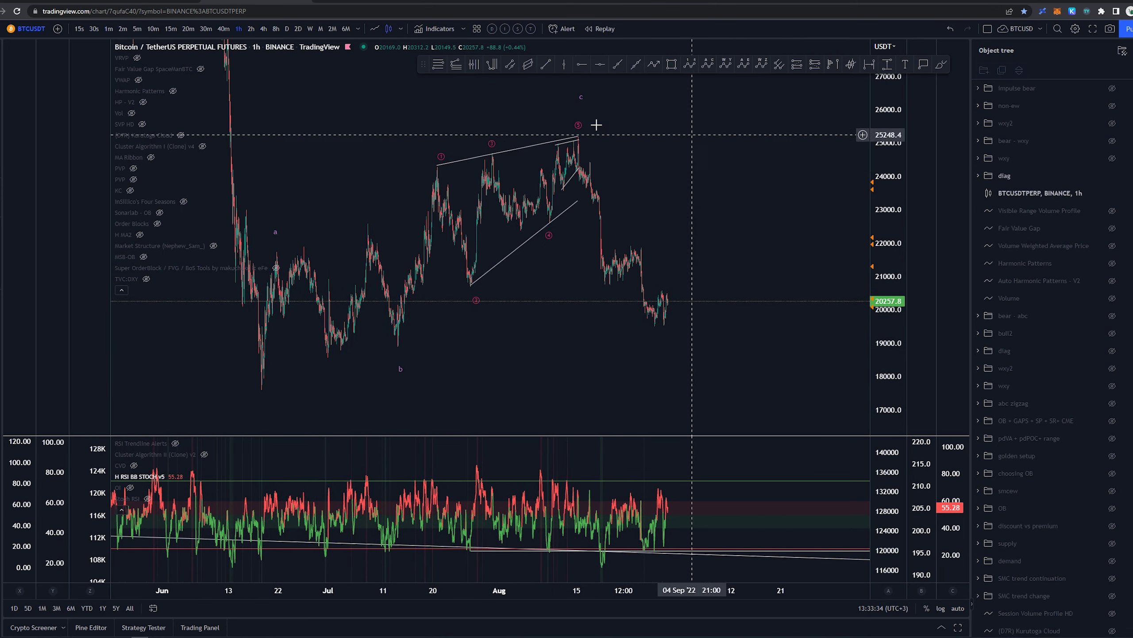
{"action": "scroll", "coordinate": [782, 375], "scroll_direction": "up", "scroll_amount": 3}
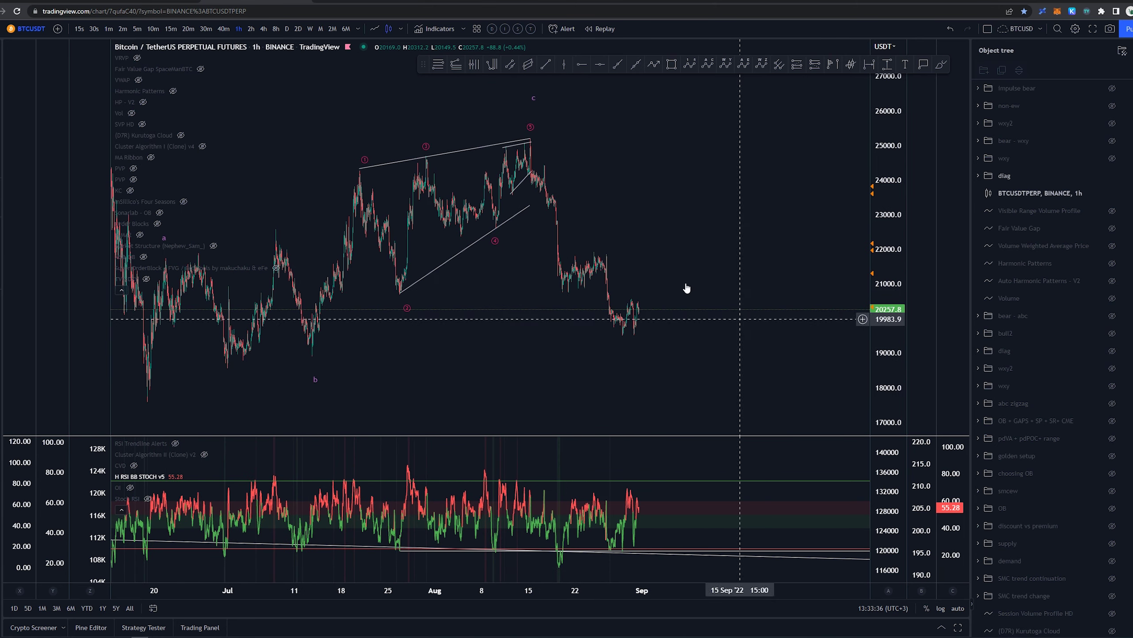
{"action": "left_click", "coordinate": [171, 29]}
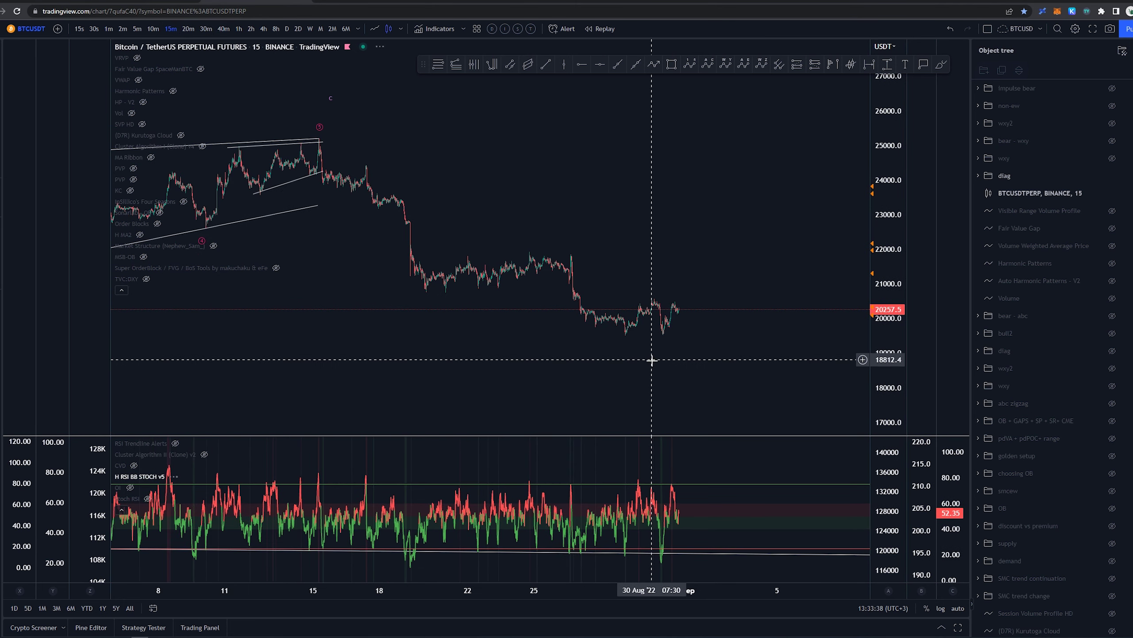
{"action": "left_click", "coordinate": [1114, 176]}
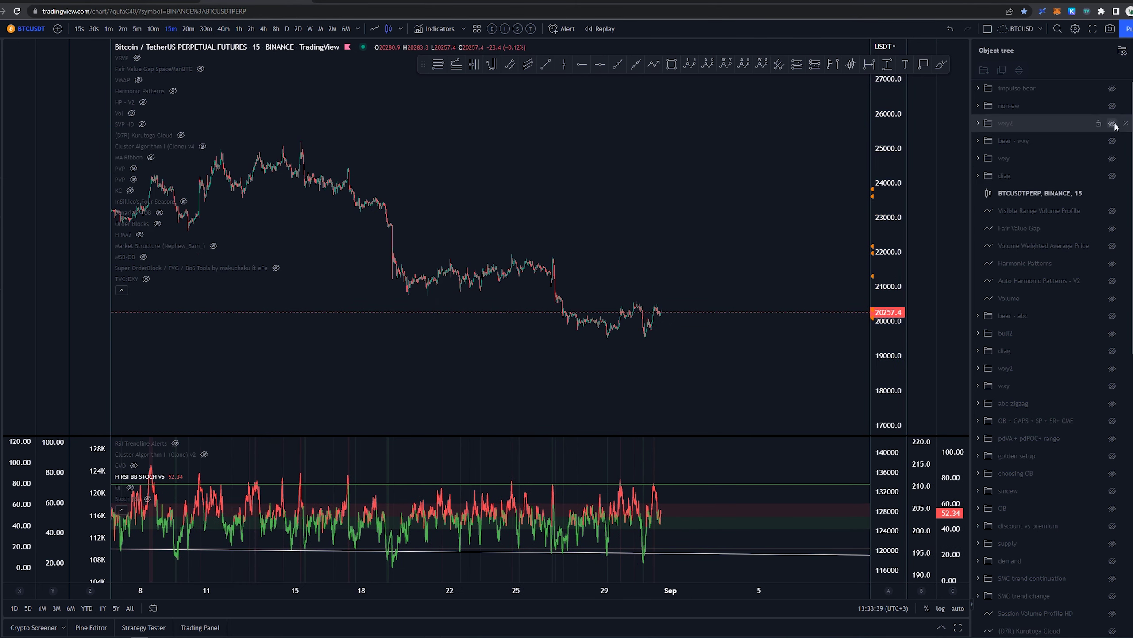
{"action": "left_click", "coordinate": [1113, 89]}
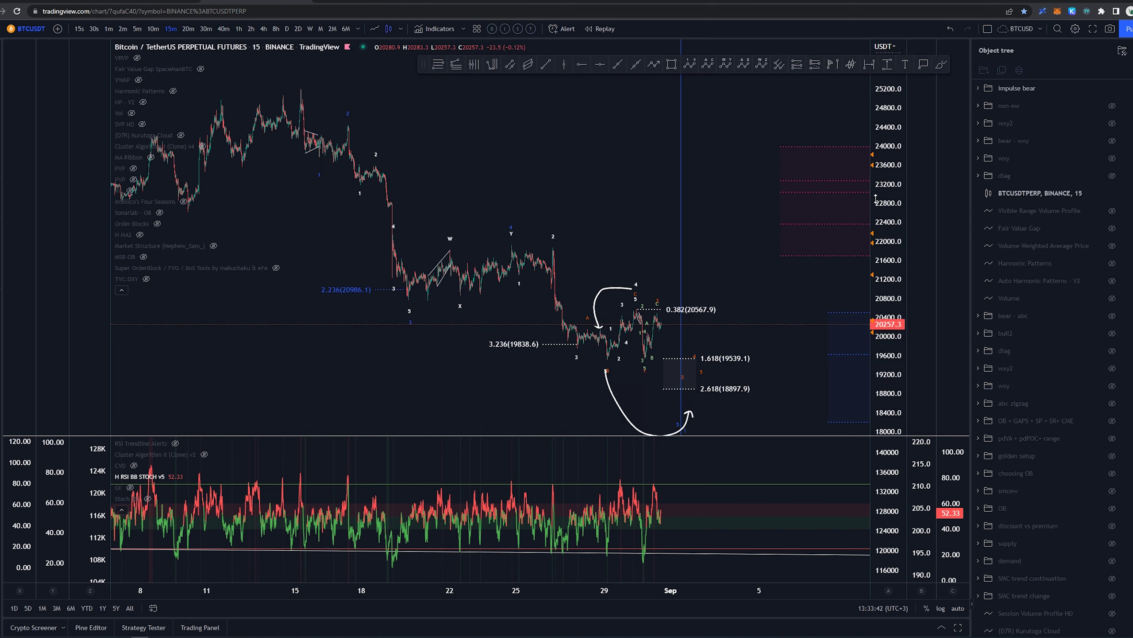
Step: Trace the decline from the Y peak to about 18,230 with the Brush and remove the strokes
{"action": "left_click_drag", "start_coordinate": [756, 200], "coordinate": [716, 195]}
{"action": "key", "text": "alt+b"}
{"action": "mouse_move", "coordinate": [257, 62]}
{"action": "left_mouse_down"}
{"action": "mouse_move", "coordinate": [280, 146]}
{"action": "mouse_move", "coordinate": [310, 109]}
{"action": "mouse_move", "coordinate": [359, 276]}
{"action": "mouse_move", "coordinate": [427, 299]}
{"action": "mouse_move", "coordinate": [476, 223]}
{"action": "mouse_move", "coordinate": [671, 432]}
{"action": "left_mouse_up"}
{"action": "key", "text": "ctrl+z"}
{"action": "key", "text": "ctrl+z"}
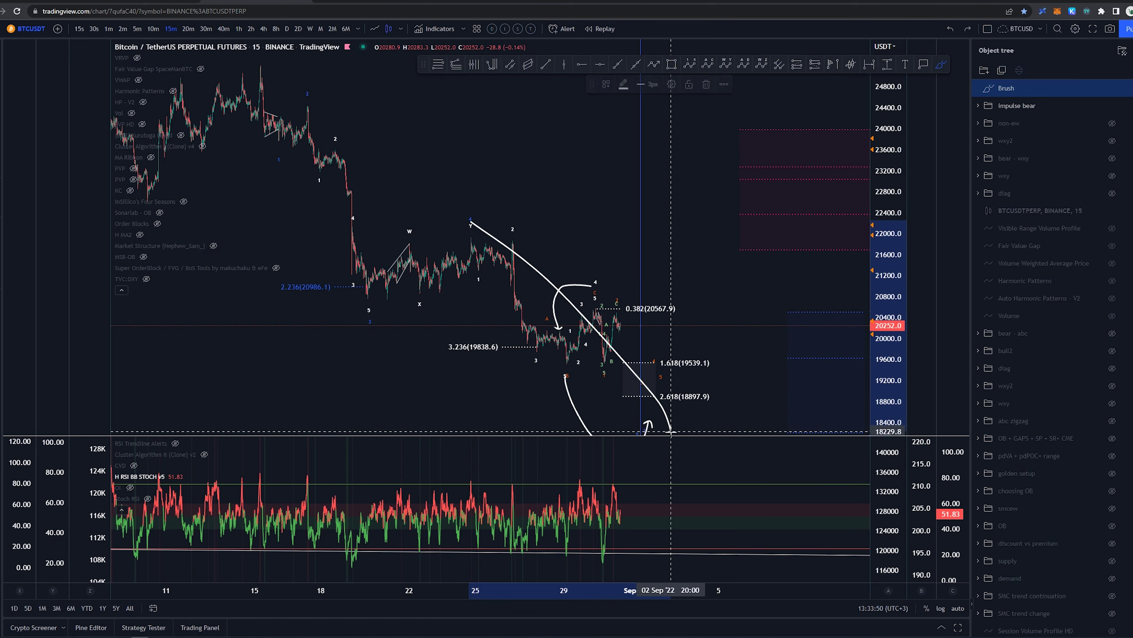
{"action": "key", "text": "Delete"}
{"action": "key", "text": "Escape"}
Step: Mark the Y peak of the Impulse bear count with a temporary brush stroke and undo it
{"action": "mouse_move", "coordinate": [694, 269]}
{"action": "left_mouse_down"}
{"action": "mouse_move", "coordinate": [631, 179]}
{"action": "mouse_move", "coordinate": [683, 208]}
{"action": "left_mouse_up"}
{"action": "left_click_drag", "start_coordinate": [683, 371], "coordinate": [660, 366]}
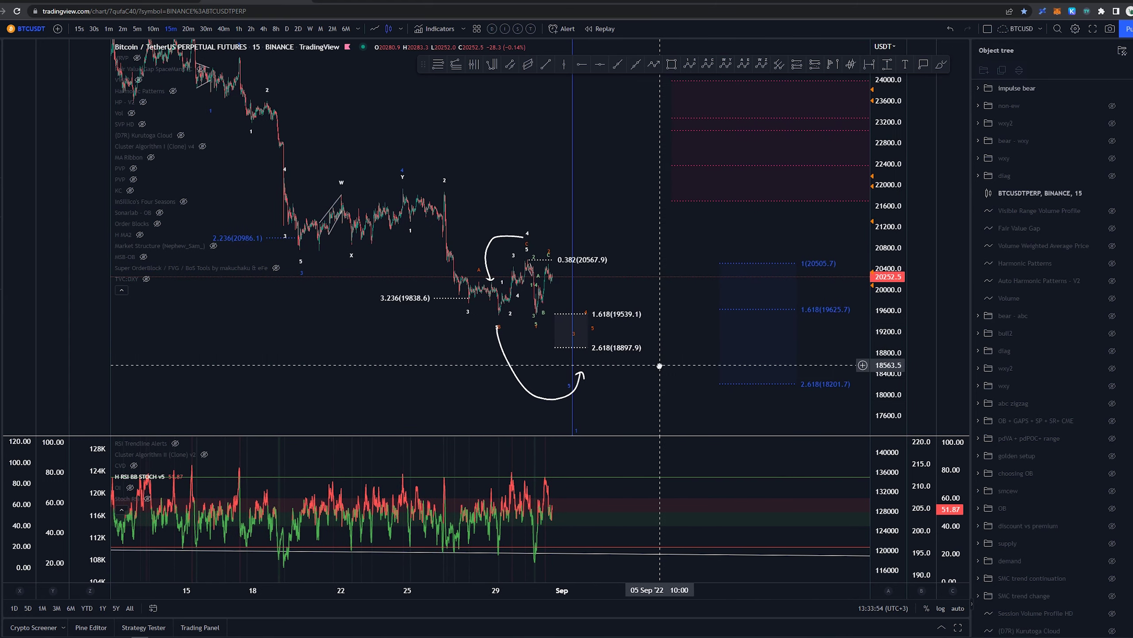
{"action": "left_click_drag", "start_coordinate": [404, 164], "coordinate": [402, 157]}
{"action": "key", "text": "ctrl+z"}
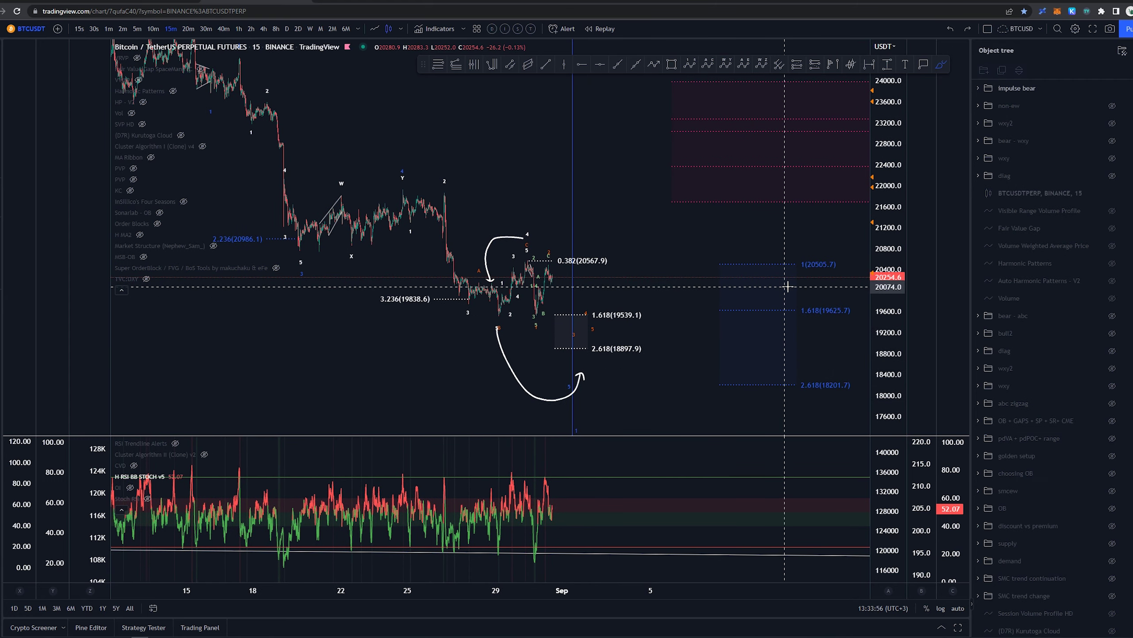
Step: Highlight the blue 2.618 and 1.618 Fibonacci target levels with temporary brush strokes, undoing each one
{"action": "left_click_drag", "start_coordinate": [786, 377], "coordinate": [805, 364]}
{"action": "key", "text": "ctrl+z"}
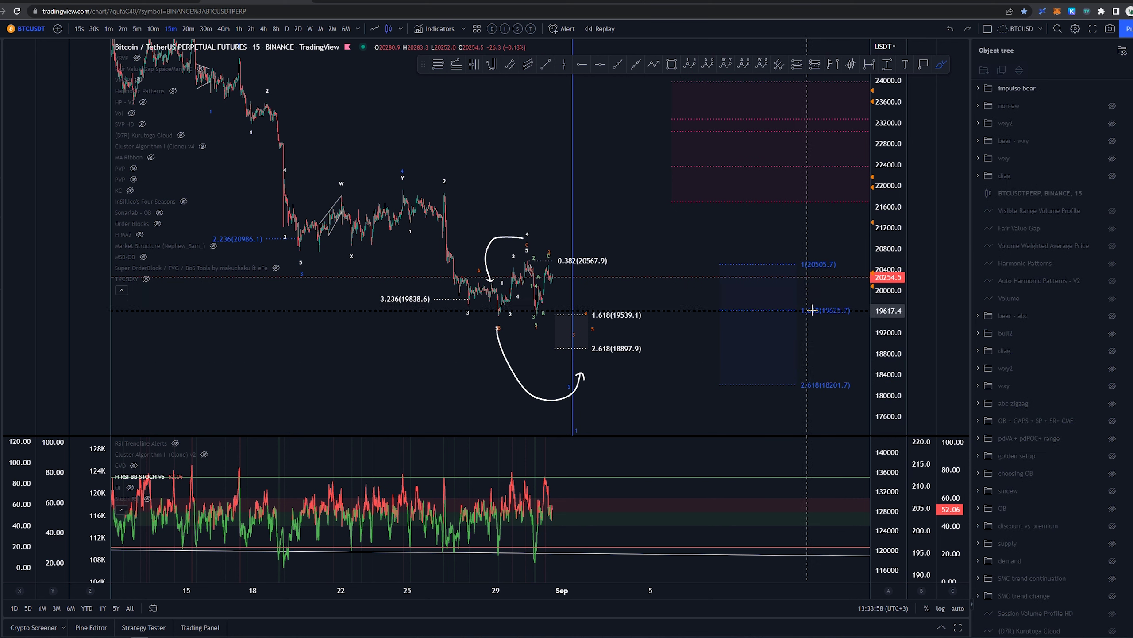
{"action": "mouse_move", "coordinate": [844, 300]}
{"action": "left_mouse_down"}
{"action": "mouse_move", "coordinate": [784, 322]}
{"action": "mouse_move", "coordinate": [798, 295]}
{"action": "mouse_move", "coordinate": [848, 308]}
{"action": "left_mouse_up"}
{"action": "key", "text": "ctrl+z"}
{"action": "key", "text": "ctrl+z"}
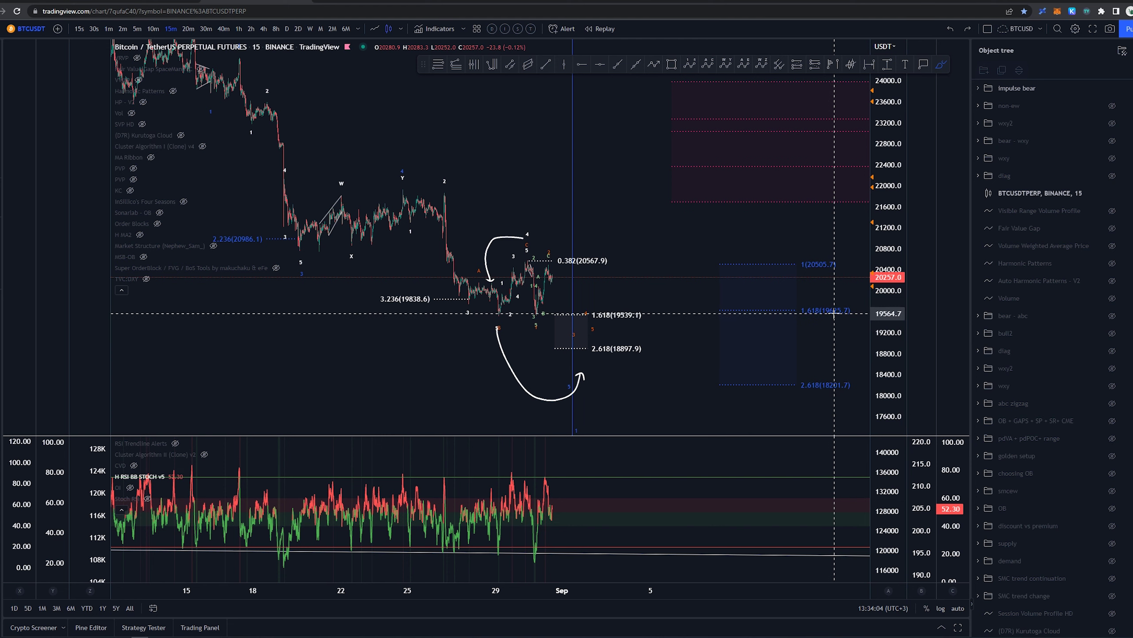
Step: Turn off level 1 of the blue Trend-Based Fib Extension and mark its 2.618 level with a brush stroke, removing the stroke
{"action": "double_click", "coordinate": [759, 264]}
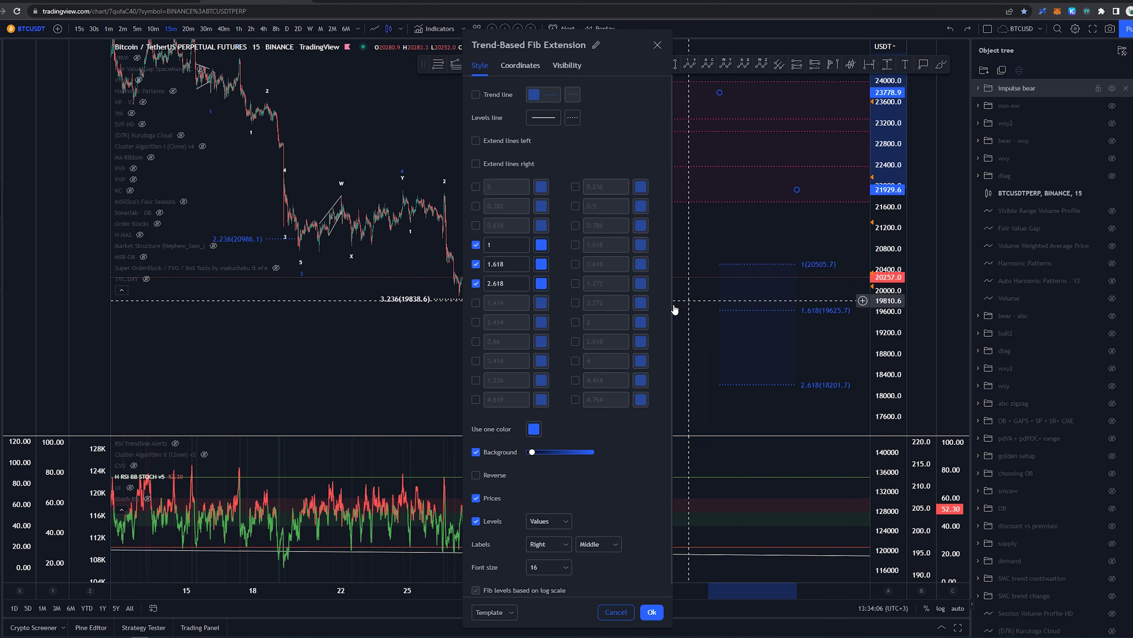
{"action": "left_click", "coordinate": [657, 610]}
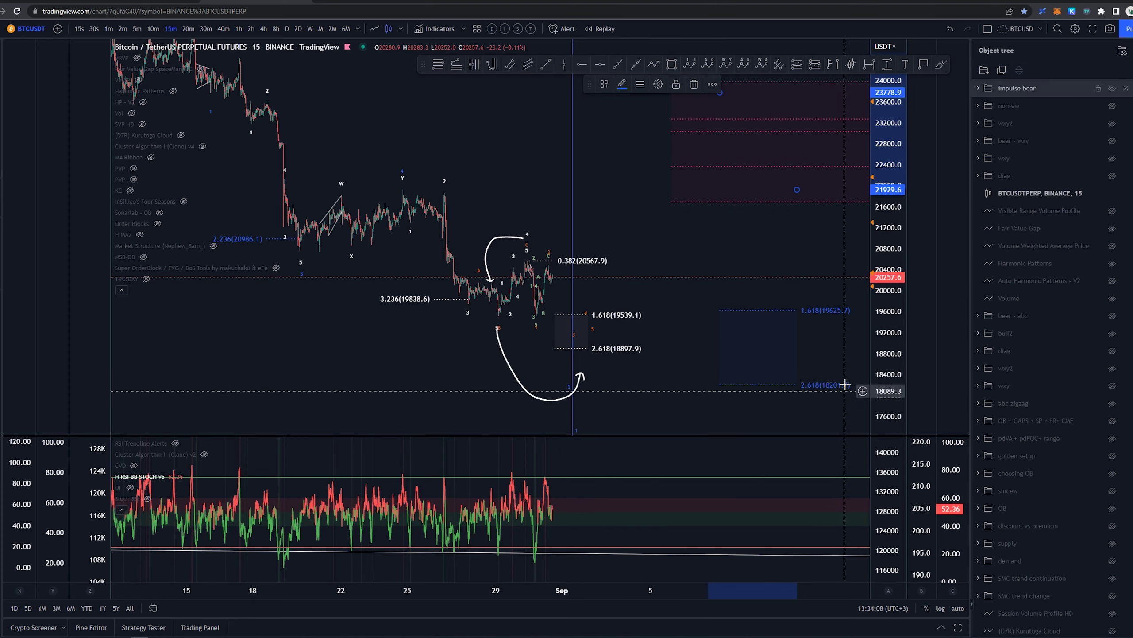
{"action": "left_click", "coordinate": [942, 64]}
{"action": "left_click_drag", "start_coordinate": [840, 373], "coordinate": [861, 400]}
{"action": "key", "text": "Delete"}
Step: Trace the decline from the Y peak through white waves 1, 2 and 3 with a temporary brush stroke and remove it
{"action": "scroll", "coordinate": [669, 281], "scroll_direction": "up", "scroll_amount": 3}
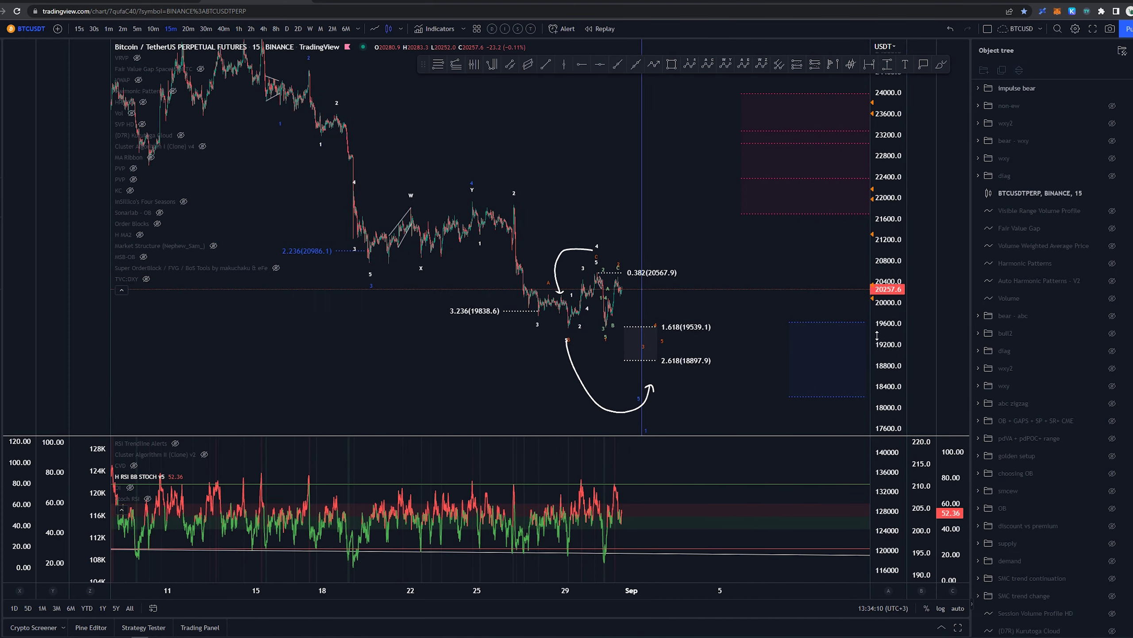
{"action": "scroll", "coordinate": [685, 263], "scroll_direction": "up", "scroll_amount": 3}
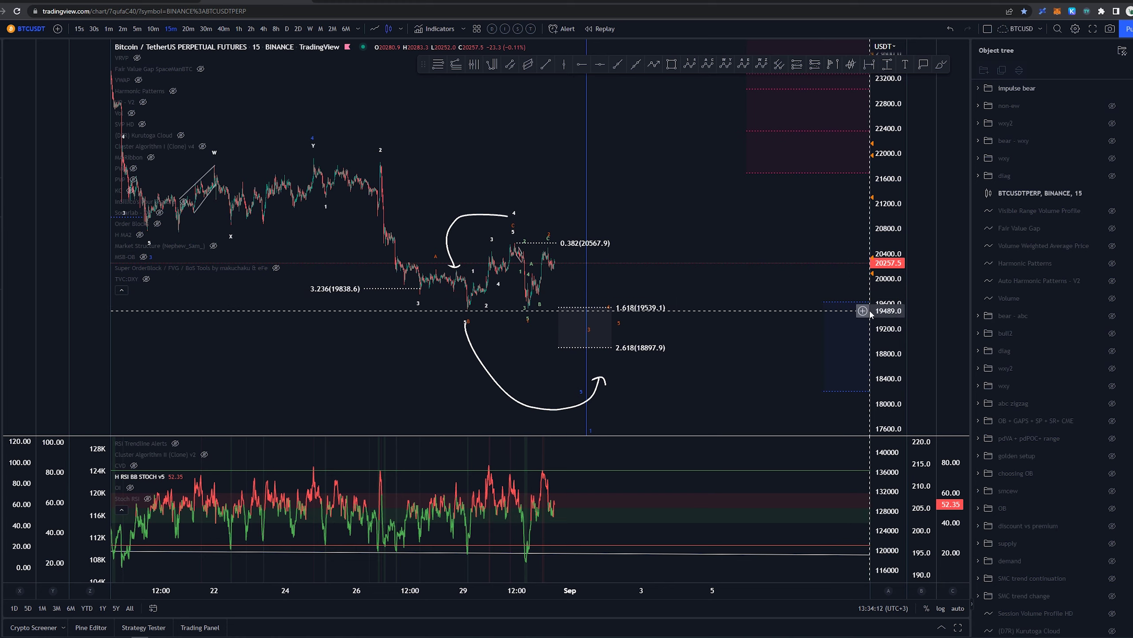
{"action": "left_click_drag", "start_coordinate": [483, 155], "coordinate": [496, 155]}
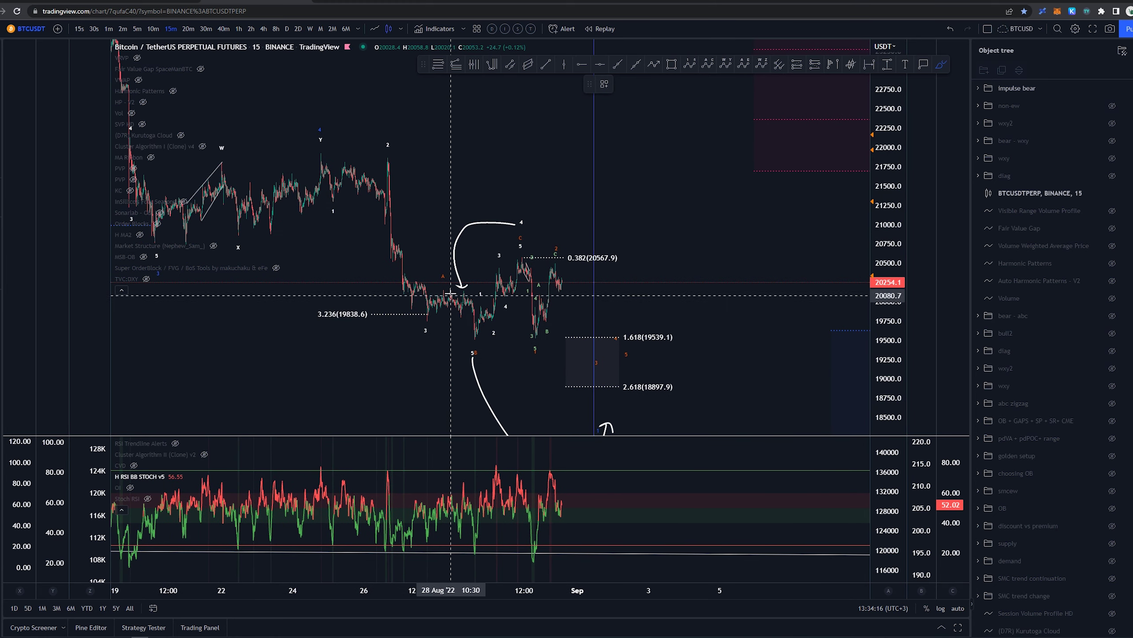
{"action": "left_click_drag", "start_coordinate": [464, 273], "coordinate": [455, 275]}
{"action": "key", "text": "ctrl+z"}
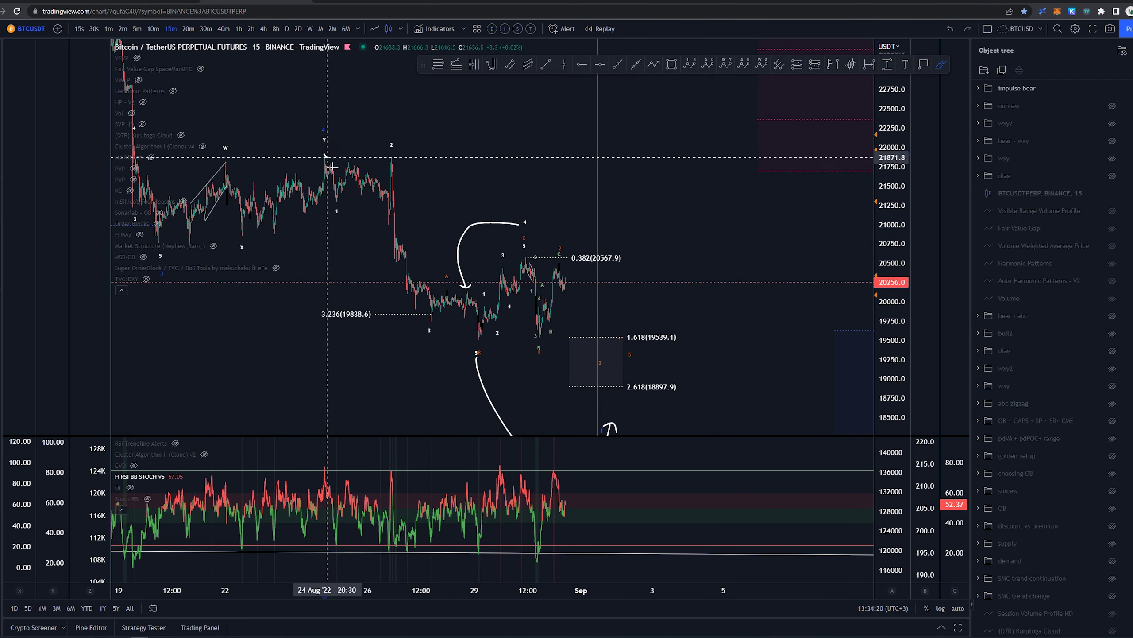
{"action": "mouse_move", "coordinate": [327, 157]}
{"action": "left_mouse_down"}
{"action": "mouse_move", "coordinate": [387, 155]}
{"action": "mouse_move", "coordinate": [413, 295]}
{"action": "left_mouse_up"}
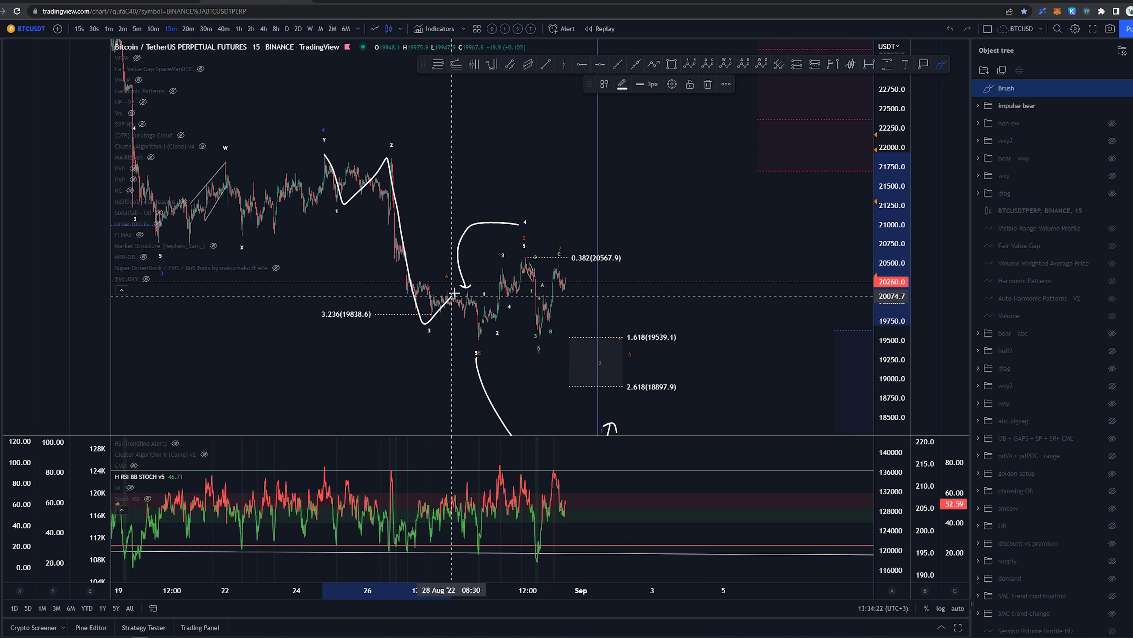
{"action": "key", "text": "Delete"}
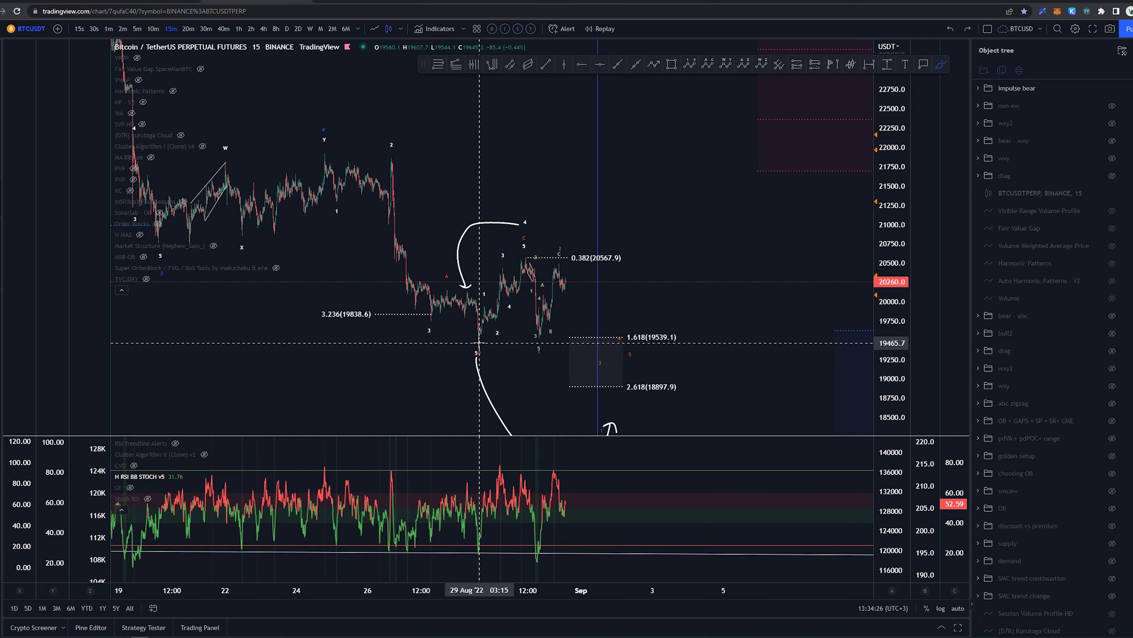
Step: Trace the rise from the 29 Aug low and the five-wave drop from the 30 Aug peak with temporary brush strokes, undoing them
{"action": "left_click_drag", "start_coordinate": [479, 342], "coordinate": [526, 259]}
{"action": "key", "text": "ctrl+z"}
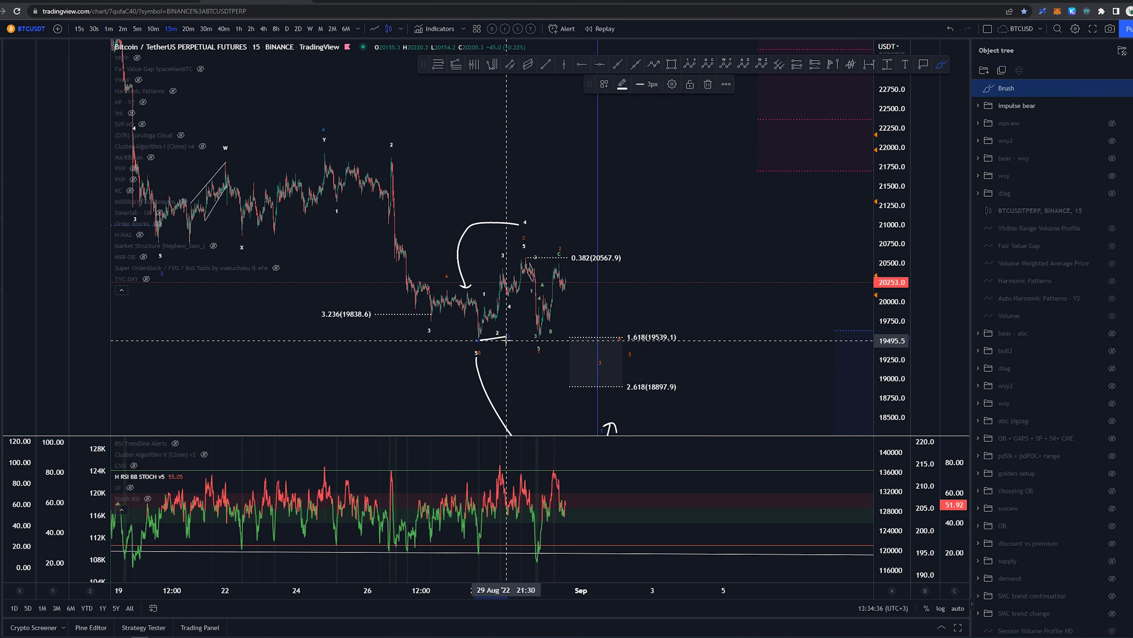
{"action": "scroll", "coordinate": [517, 258], "scroll_direction": "up", "scroll_amount": 3}
{"action": "left_click_drag", "start_coordinate": [539, 253], "coordinate": [559, 267]}
{"action": "left_click_drag", "start_coordinate": [570, 315], "coordinate": [569, 343]}
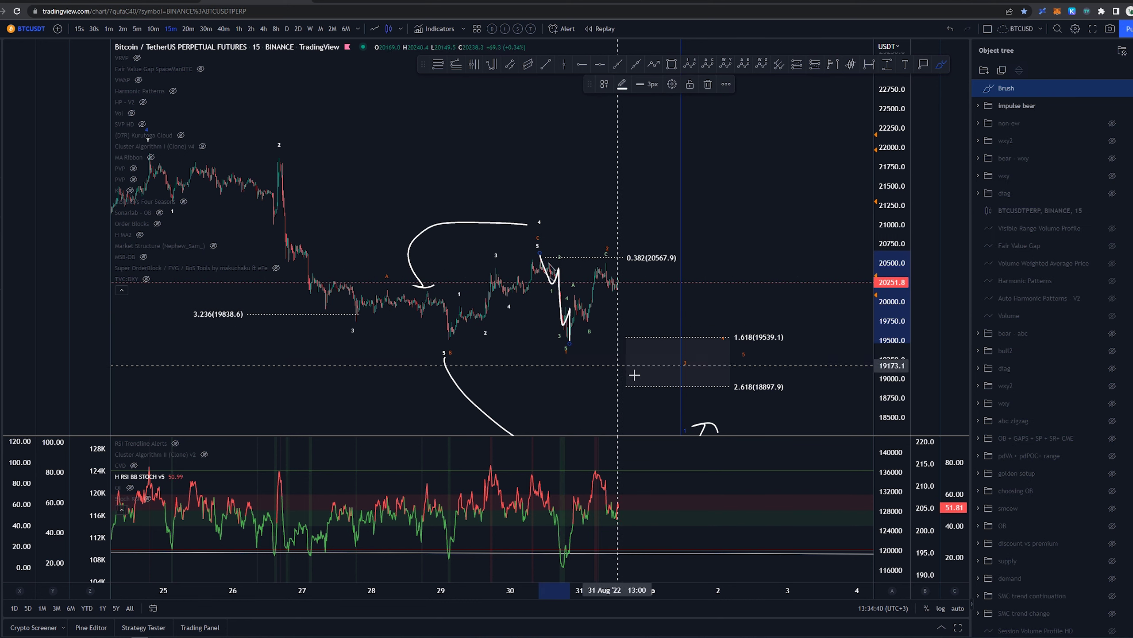
{"action": "key", "text": "ctrl+z"}
Step: Trace the orange A-B-C correction from the white wave 3 low to the 30 Aug peak with the Brush and undo the strokes
{"action": "scroll", "coordinate": [615, 372], "scroll_direction": "down", "scroll_amount": 5}
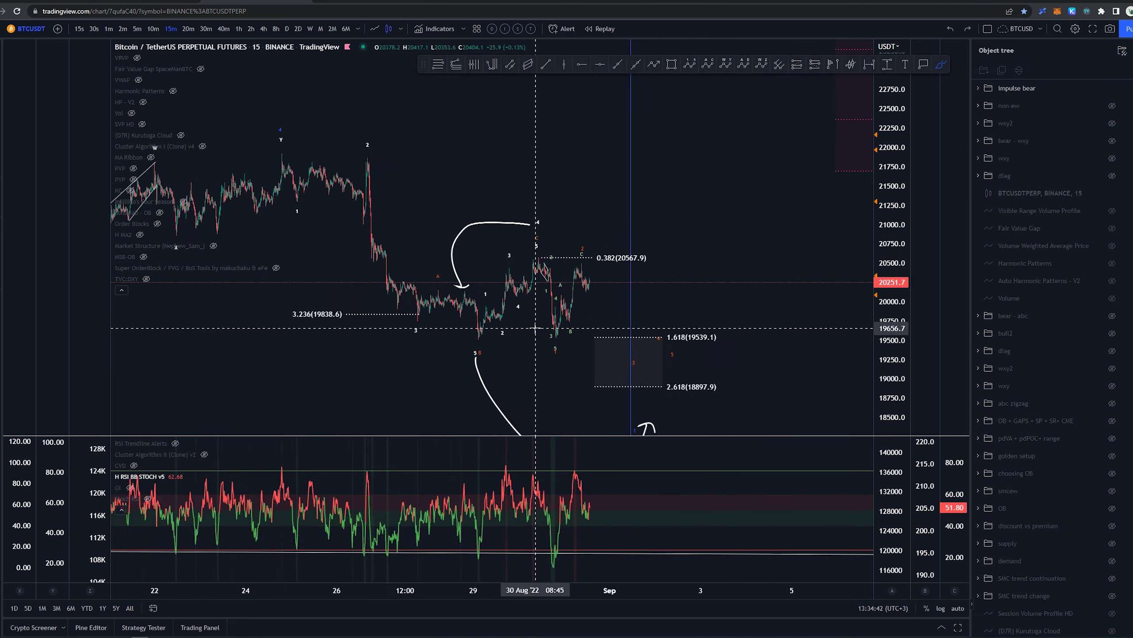
{"action": "scroll", "coordinate": [601, 168], "scroll_direction": "up", "scroll_amount": 4}
{"action": "mouse_move", "coordinate": [494, 175]}
{"action": "left_mouse_down"}
{"action": "mouse_move", "coordinate": [568, 189]}
{"action": "mouse_move", "coordinate": [534, 184]}
{"action": "left_mouse_up"}
{"action": "key", "text": "shift+b"}
{"action": "left_click_drag", "start_coordinate": [340, 334], "coordinate": [367, 287]}
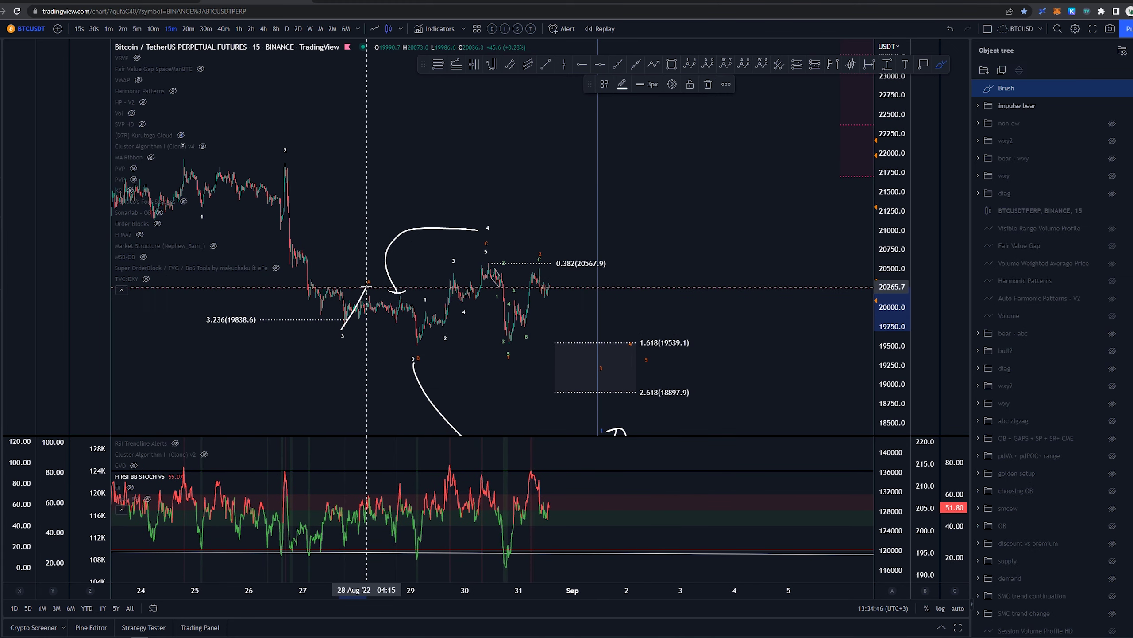
{"action": "key", "text": "ctrl+z"}
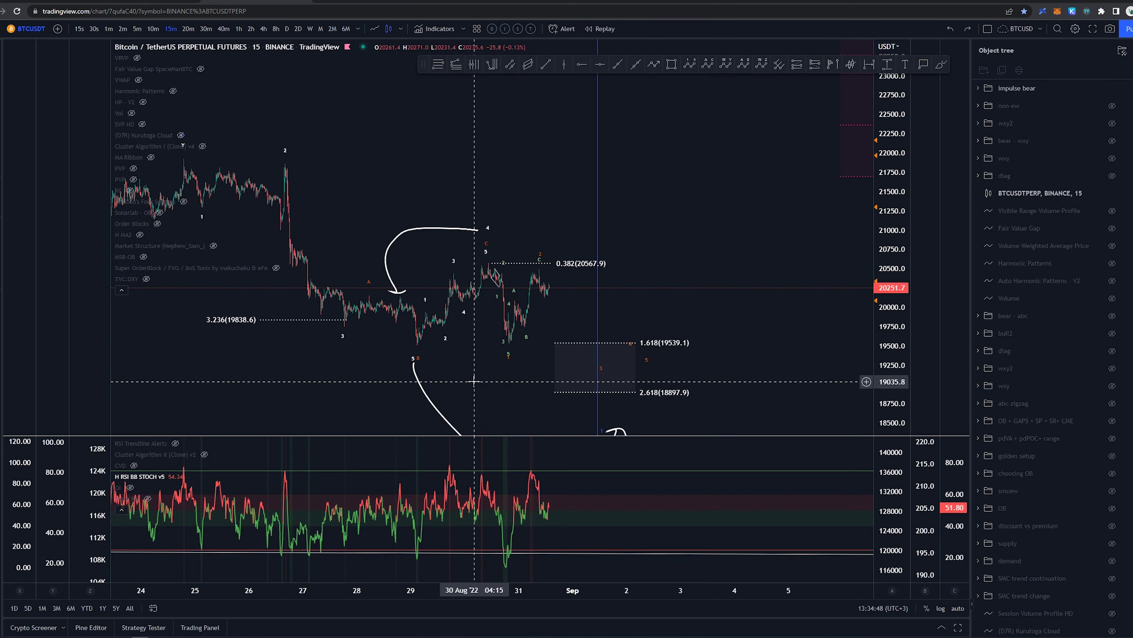
{"action": "mouse_move", "coordinate": [409, 335]}
{"action": "left_mouse_down"}
{"action": "mouse_move", "coordinate": [398, 273]}
{"action": "mouse_move", "coordinate": [348, 250]}
{"action": "mouse_move", "coordinate": [378, 244]}
{"action": "mouse_move", "coordinate": [413, 281]}
{"action": "mouse_move", "coordinate": [475, 201]}
{"action": "left_mouse_up"}
{"action": "left_click_drag", "start_coordinate": [472, 160], "coordinate": [478, 157]}
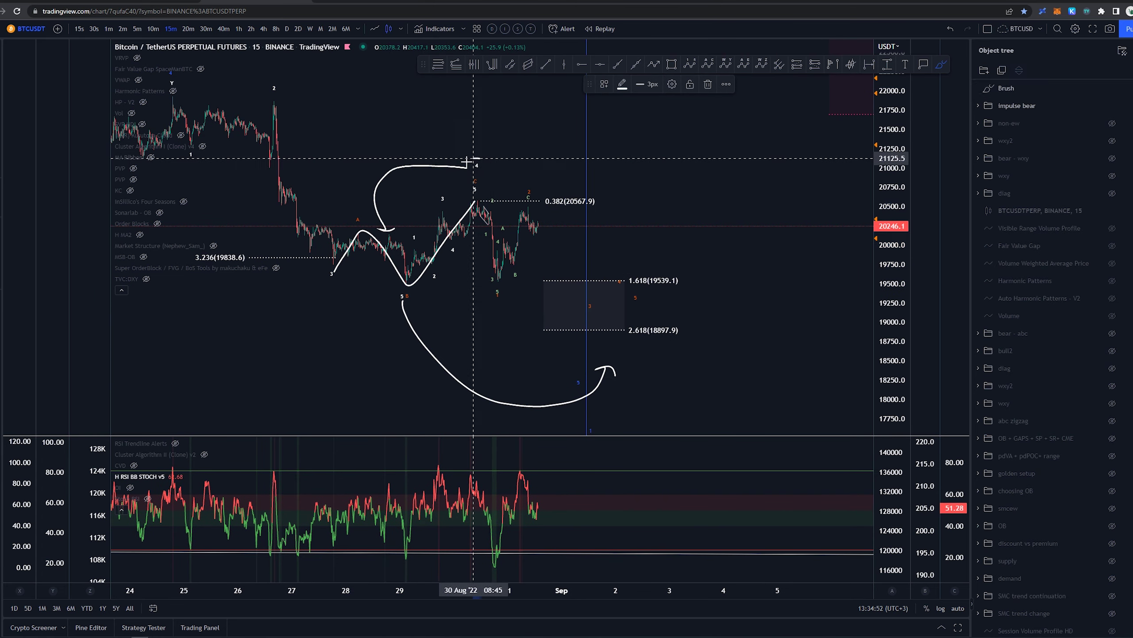
{"action": "key", "text": "ctrl+z"}
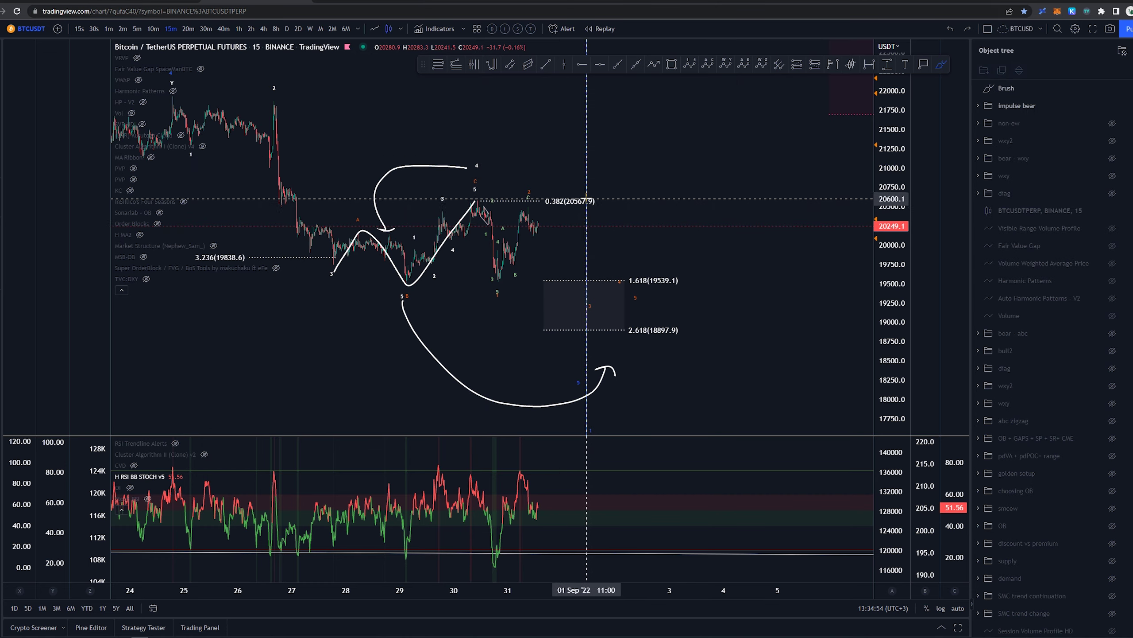
{"action": "key", "text": "ctrl+z"}
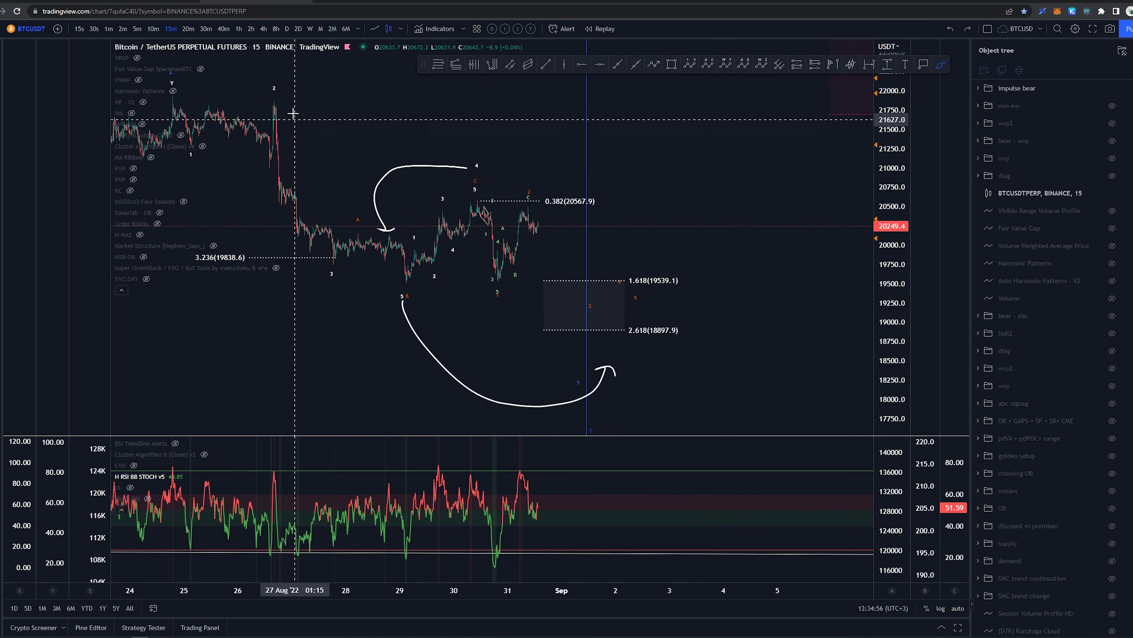
Step: Trace the fall from white wave 2 to 3 and the first small swing after the 30 Aug peak with brush strokes, undoing each
{"action": "left_click_drag", "start_coordinate": [272, 100], "coordinate": [337, 246]}
{"action": "key", "text": "ctrl+z"}
{"action": "key", "text": "Escape"}
{"action": "left_click_drag", "start_coordinate": [519, 131], "coordinate": [528, 153]}
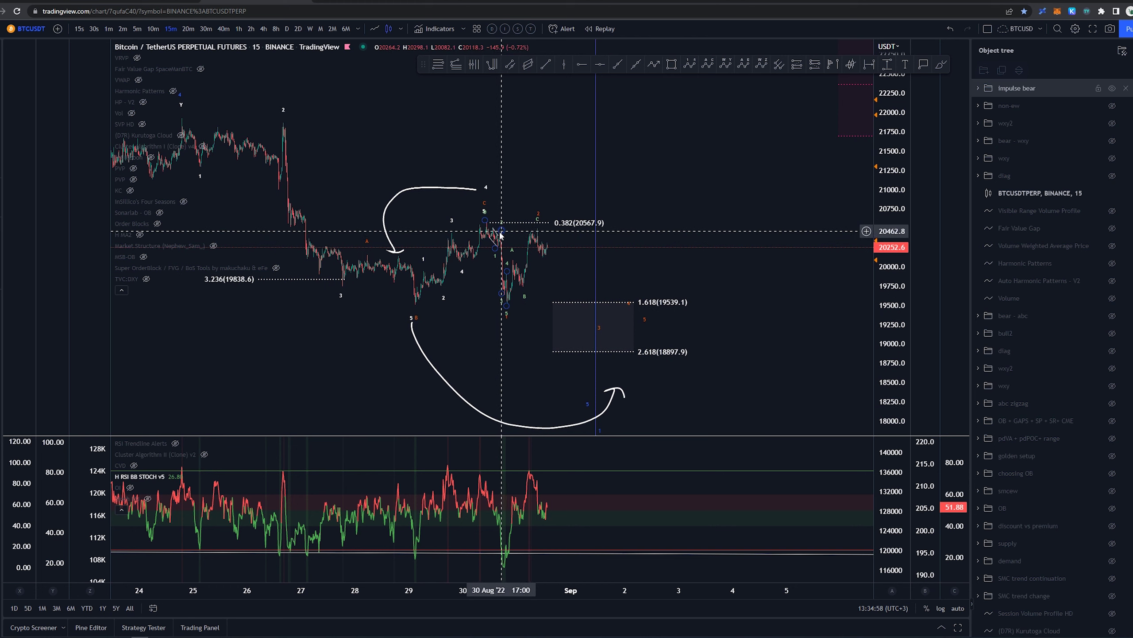
{"action": "left_click", "coordinate": [942, 64]}
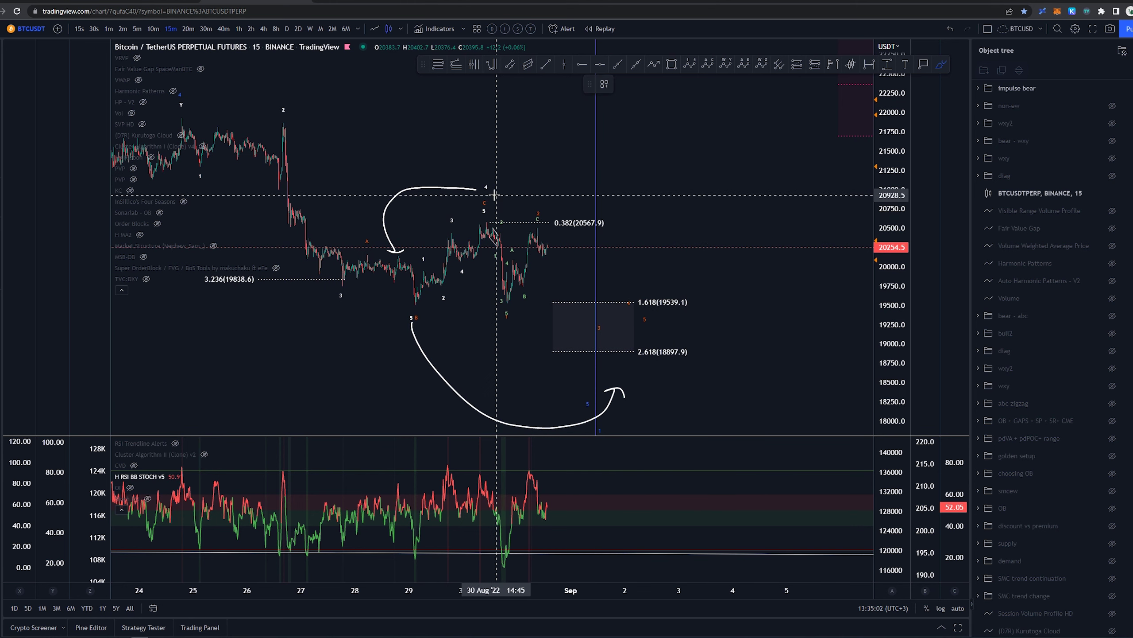
{"action": "left_click_drag", "start_coordinate": [483, 219], "coordinate": [501, 232]}
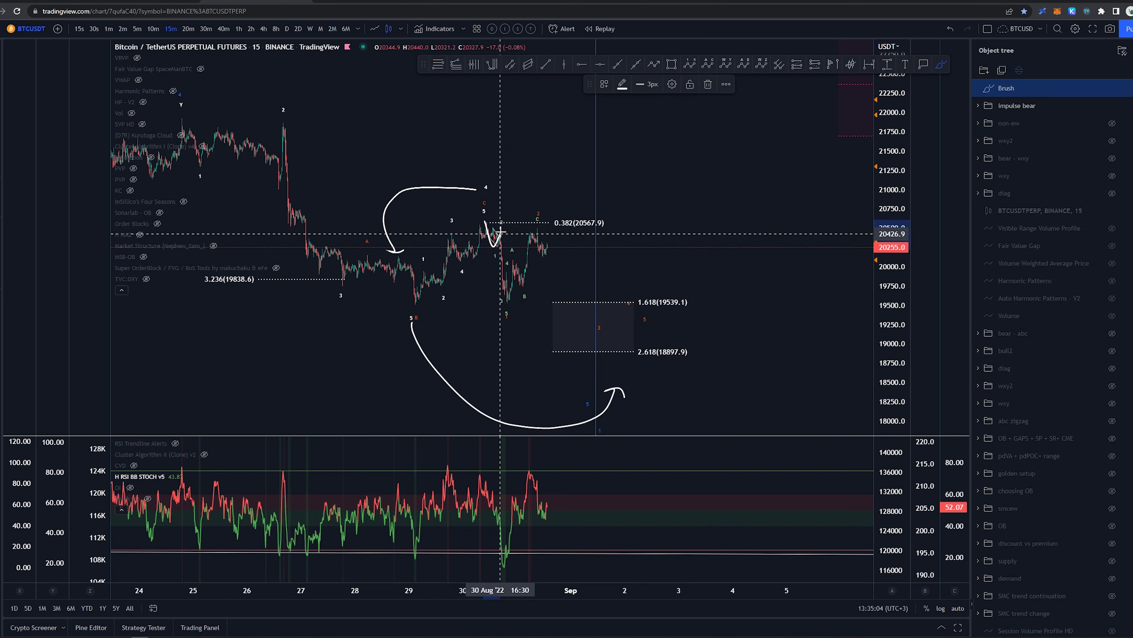
{"action": "key", "text": "ctrl+z"}
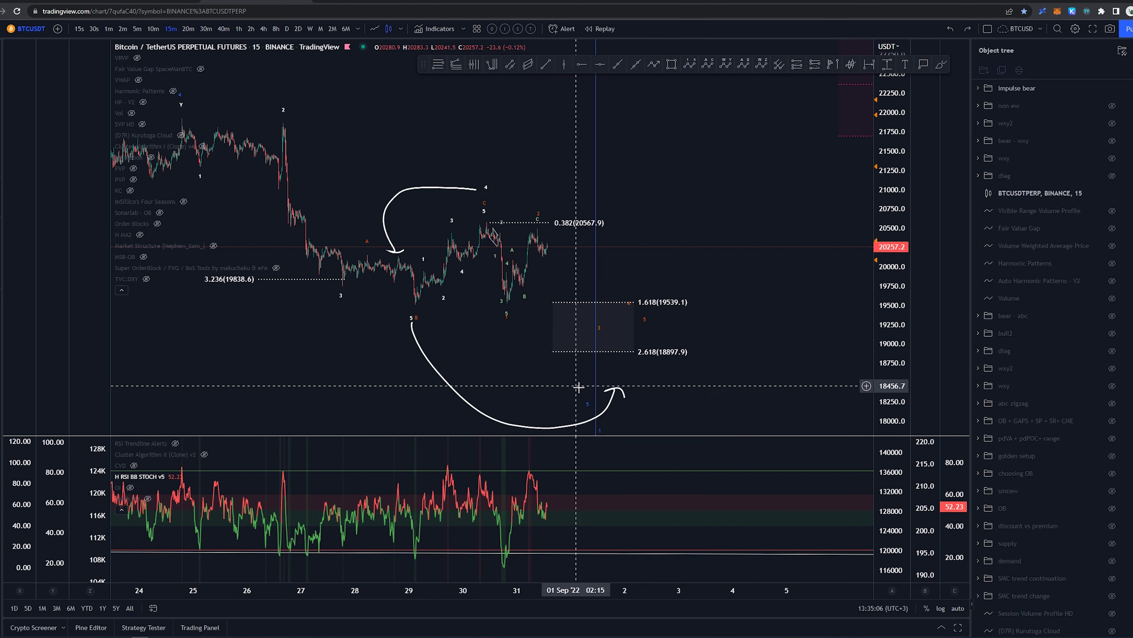
Step: Try moving the white wave 5 label to the 30 Aug low and circling that low with the Brush, undoing both
{"action": "mouse_move", "coordinate": [410, 322]}
{"action": "left_mouse_down"}
{"action": "mouse_move", "coordinate": [483, 324]}
{"action": "mouse_move", "coordinate": [531, 341]}
{"action": "mouse_move", "coordinate": [589, 400]}
{"action": "mouse_move", "coordinate": [502, 334]}
{"action": "left_mouse_up"}
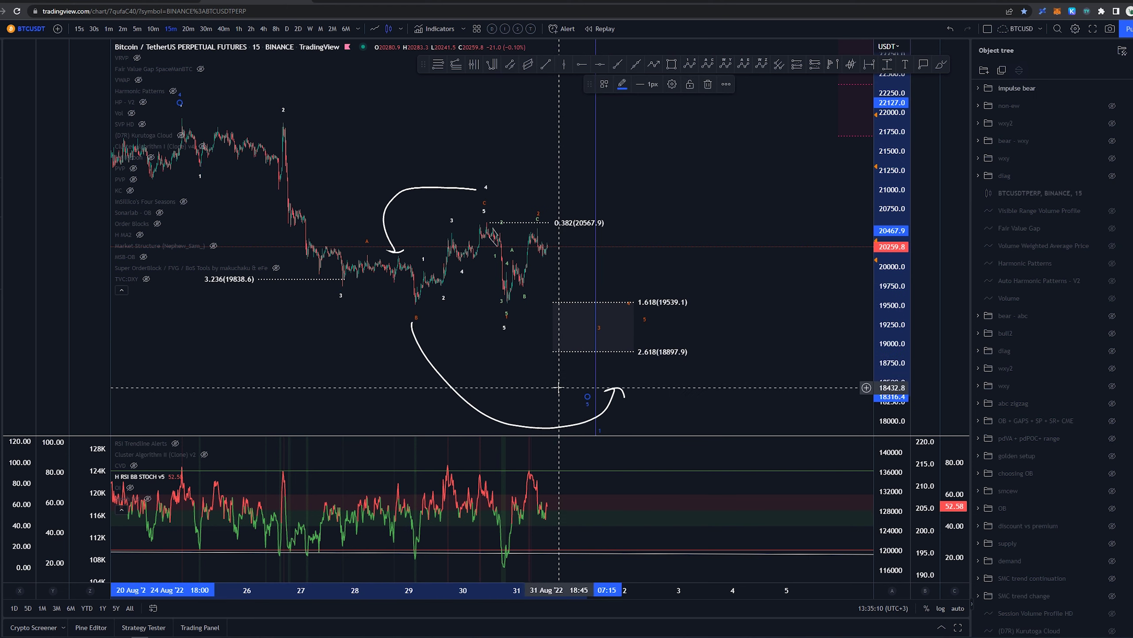
{"action": "mouse_move", "coordinate": [511, 290]}
{"action": "left_mouse_down"}
{"action": "mouse_move", "coordinate": [502, 300]}
{"action": "mouse_move", "coordinate": [513, 292]}
{"action": "left_mouse_up"}
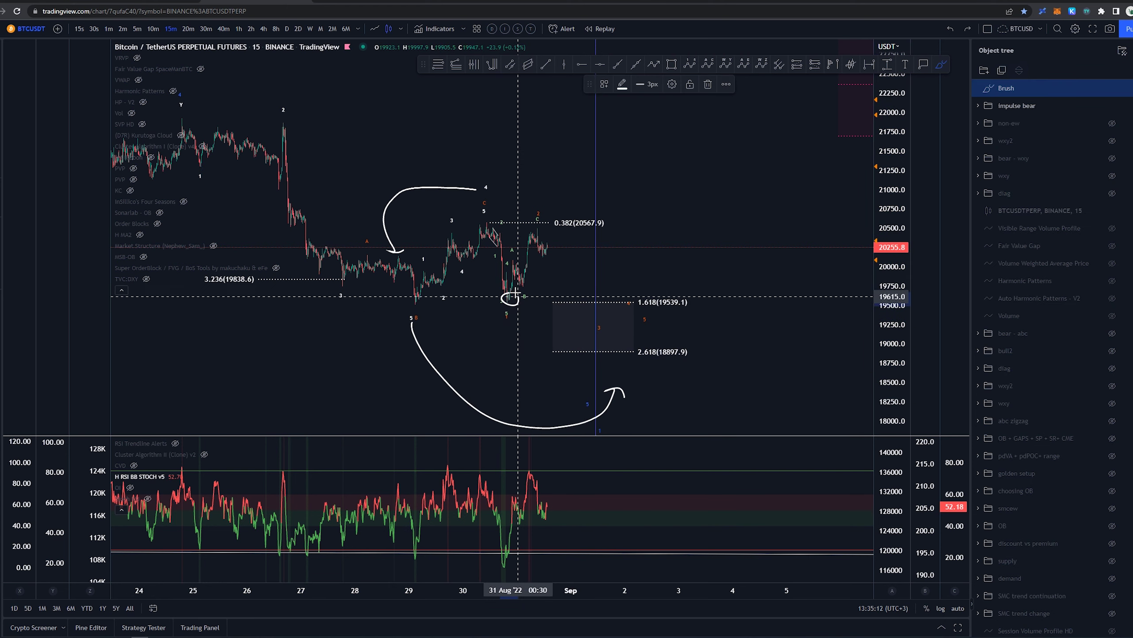
{"action": "key", "text": "ctrl+z"}
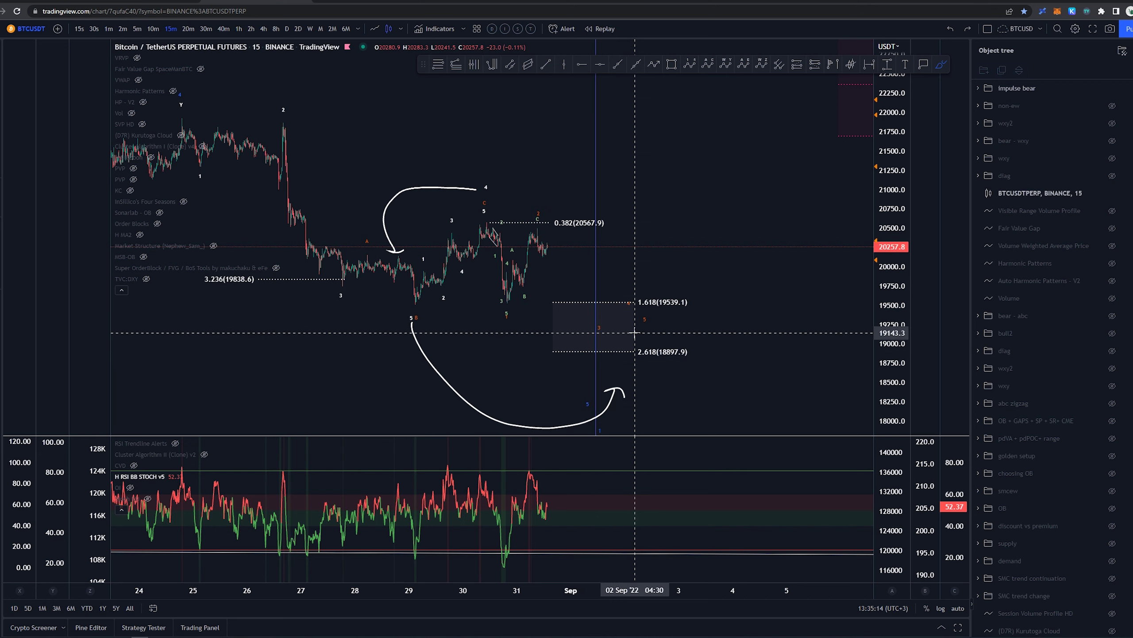
Step: Circle the 30 Aug peak and trace a projected fall from the orange wave 2 high to about 18,900 with brush strokes, undoing them
{"action": "key", "text": "Escape"}
{"action": "mouse_move", "coordinate": [686, 269]}
{"action": "left_mouse_down"}
{"action": "mouse_move", "coordinate": [722, 296]}
{"action": "mouse_move", "coordinate": [689, 281]}
{"action": "mouse_move", "coordinate": [694, 291]}
{"action": "left_mouse_up"}
{"action": "mouse_move", "coordinate": [567, 298]}
{"action": "left_mouse_down"}
{"action": "mouse_move", "coordinate": [577, 299]}
{"action": "mouse_move", "coordinate": [569, 304]}
{"action": "left_mouse_up"}
{"action": "left_click_drag", "start_coordinate": [503, 243], "coordinate": [494, 255]}
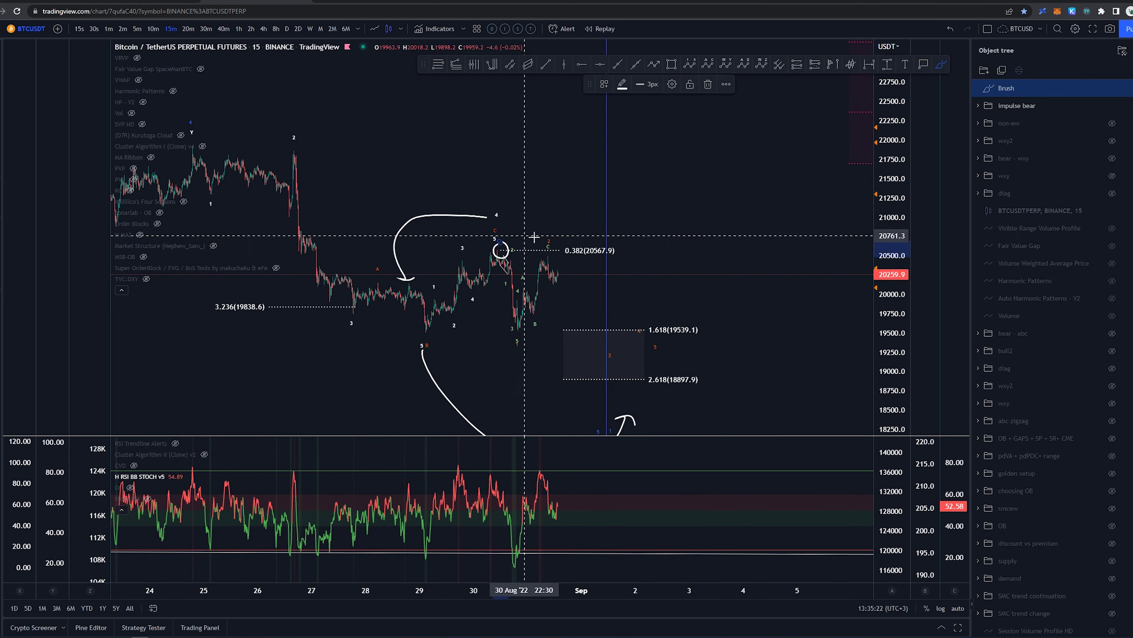
{"action": "key", "text": "ctrl+z"}
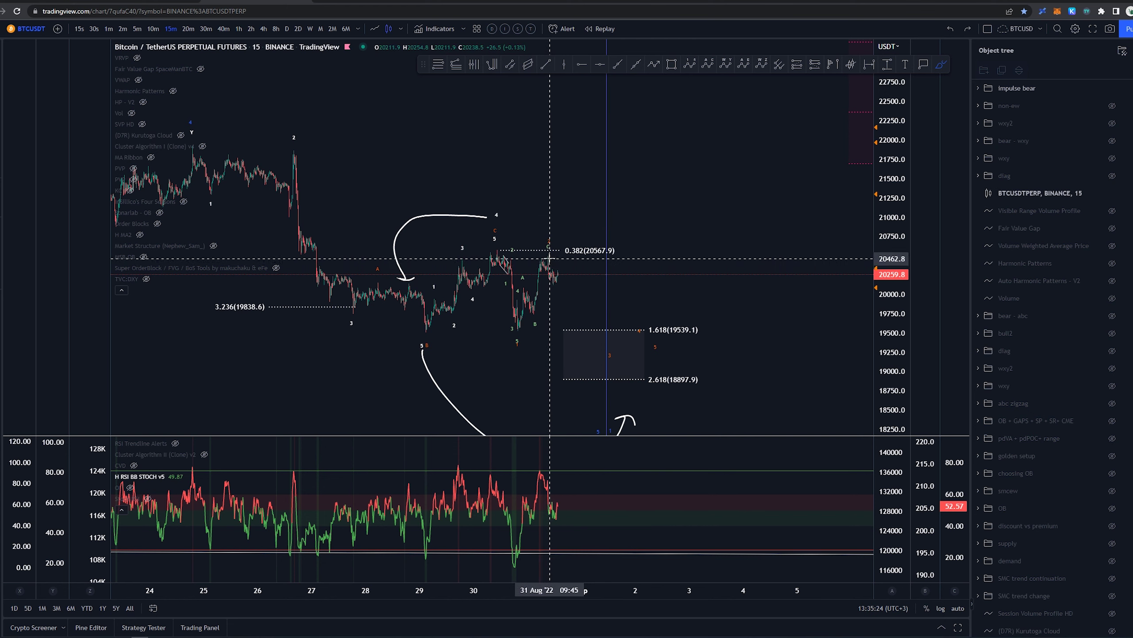
{"action": "left_click_drag", "start_coordinate": [550, 259], "coordinate": [589, 380]}
{"action": "key", "text": "ctrl+z"}
{"action": "left_click_drag", "start_coordinate": [508, 244], "coordinate": [499, 251]}
{"action": "key", "text": "ctrl+z"}
{"action": "key", "text": "ctrl+z"}
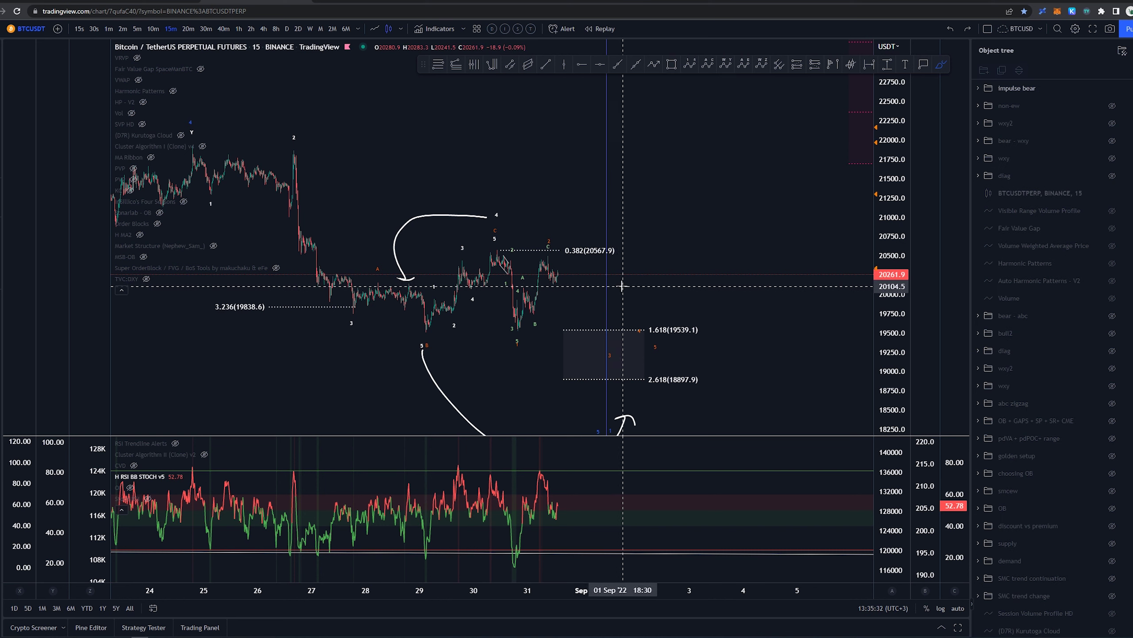
Step: Trace the drop from the 30 Aug peak to the low that follows with straight temporary brush strokes, undoing each one
{"action": "left_click_drag", "start_coordinate": [496, 248], "coordinate": [509, 313]}
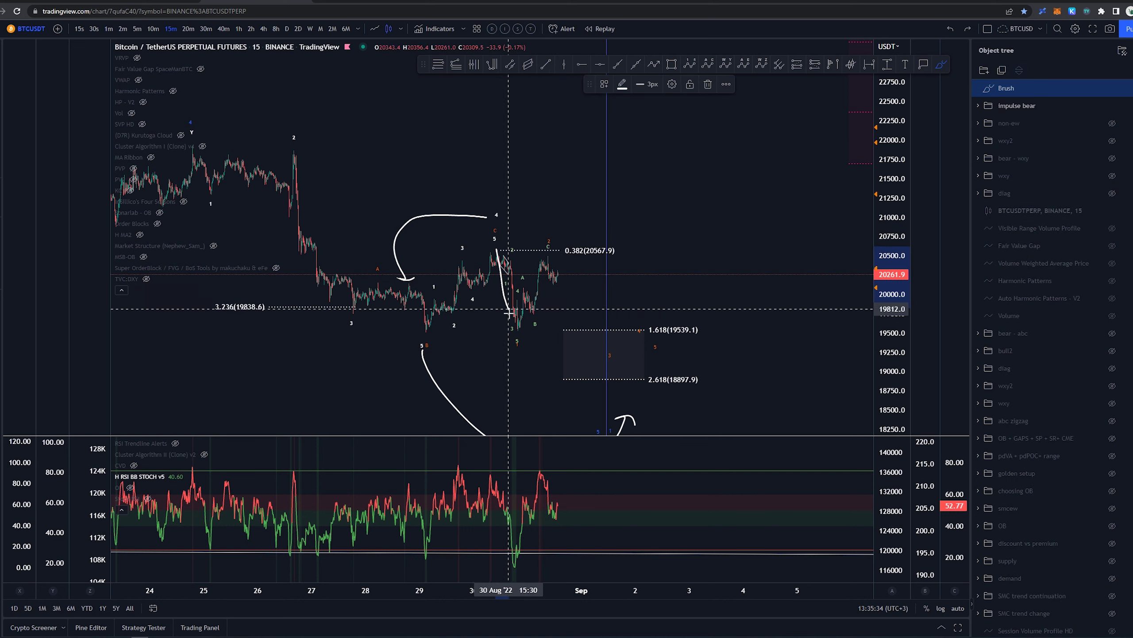
{"action": "key", "text": "ctrl+z"}
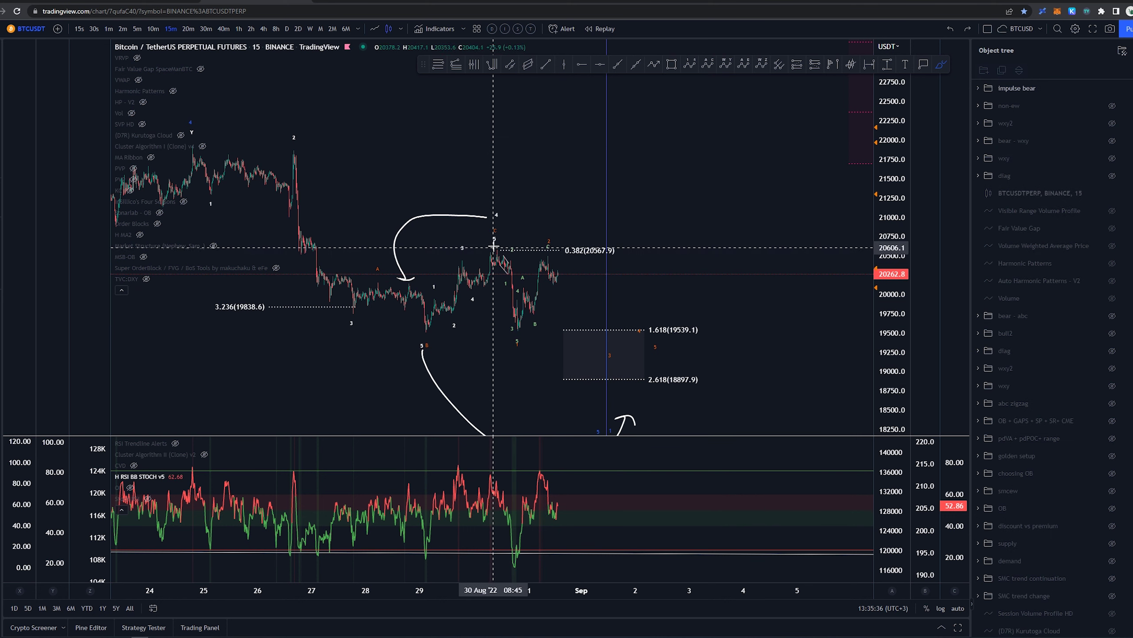
{"action": "left_click_drag", "start_coordinate": [493, 245], "coordinate": [517, 332]}
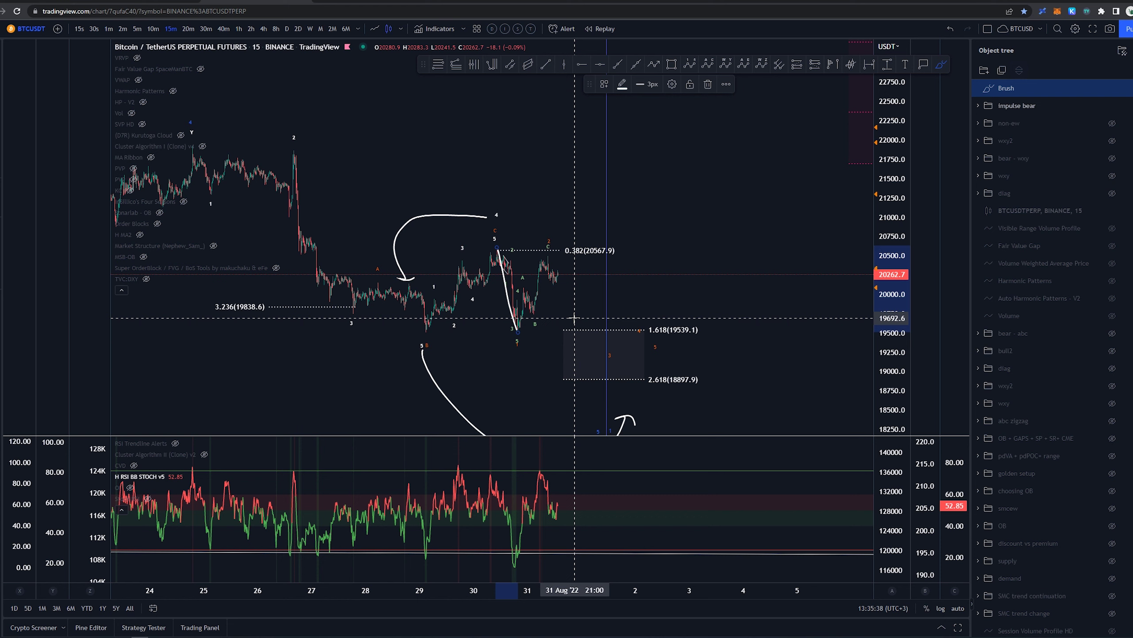
{"action": "key", "text": "ctrl+z"}
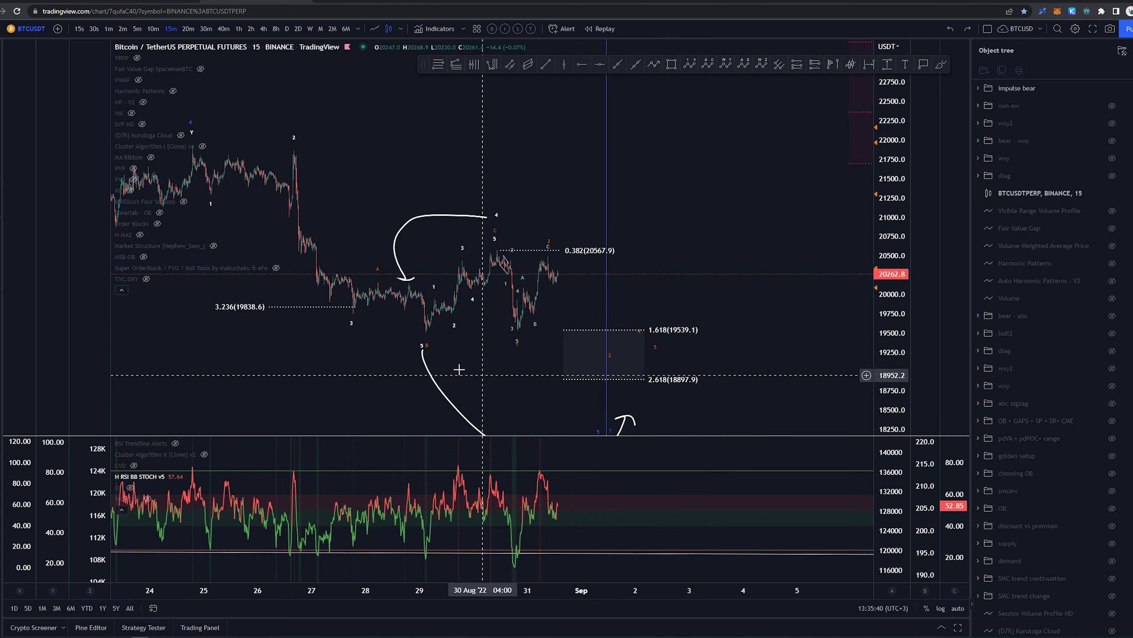
Step: Try moving the white and blue wave 5 labels to the low after the 30 Aug peak, and restore both to their previous places
{"action": "left_click", "coordinate": [515, 352]}
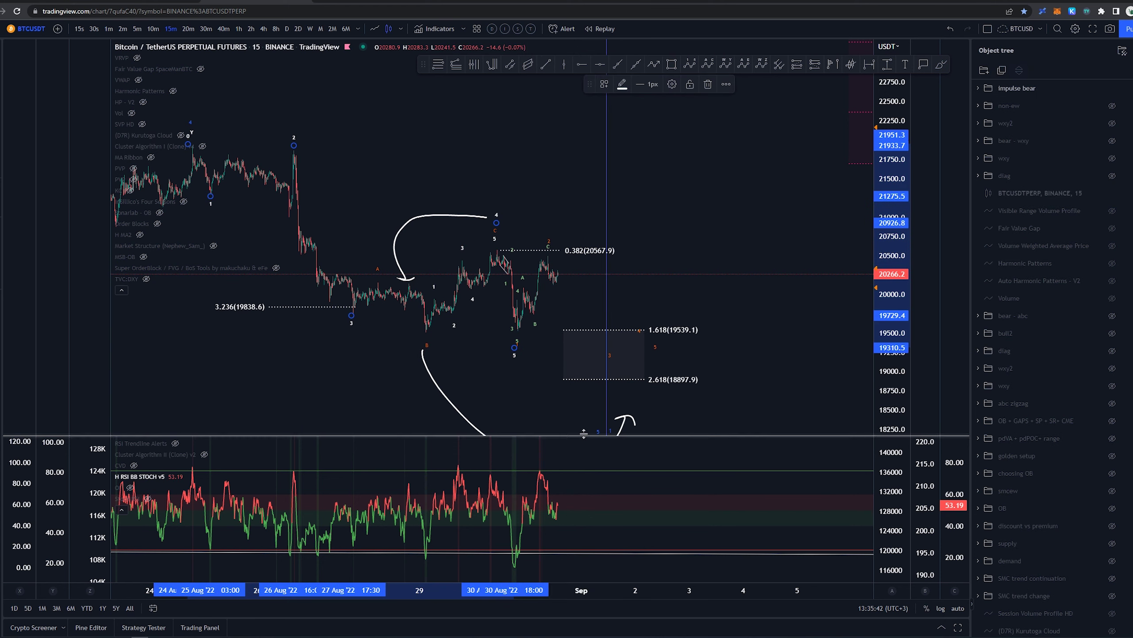
{"action": "left_click_drag", "start_coordinate": [599, 432], "coordinate": [516, 358]}
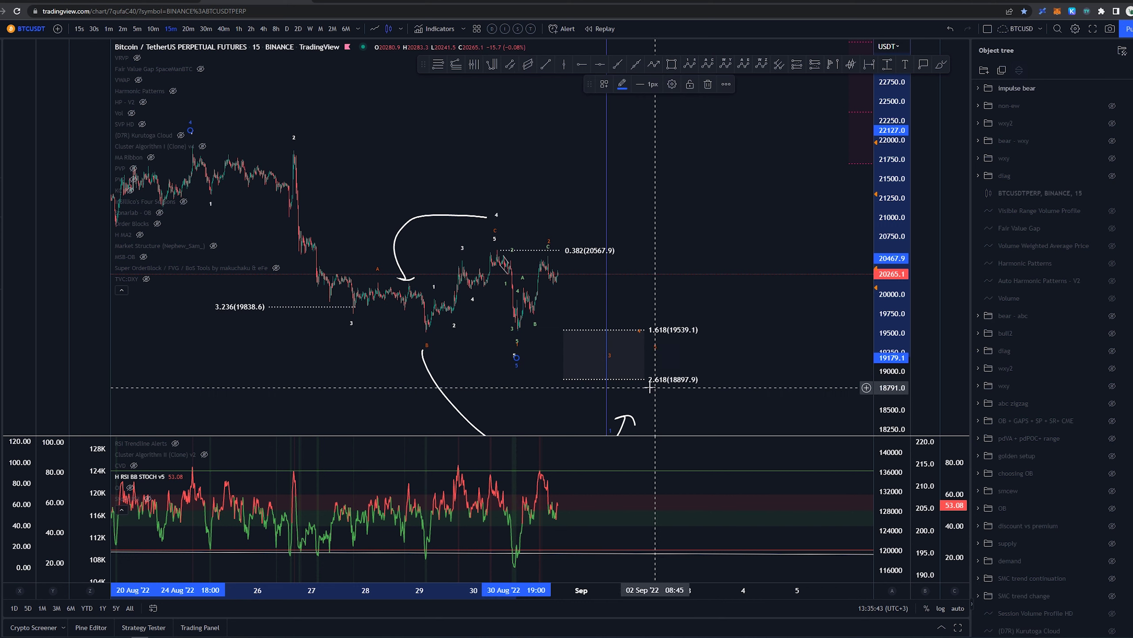
{"action": "left_click", "coordinate": [536, 390]}
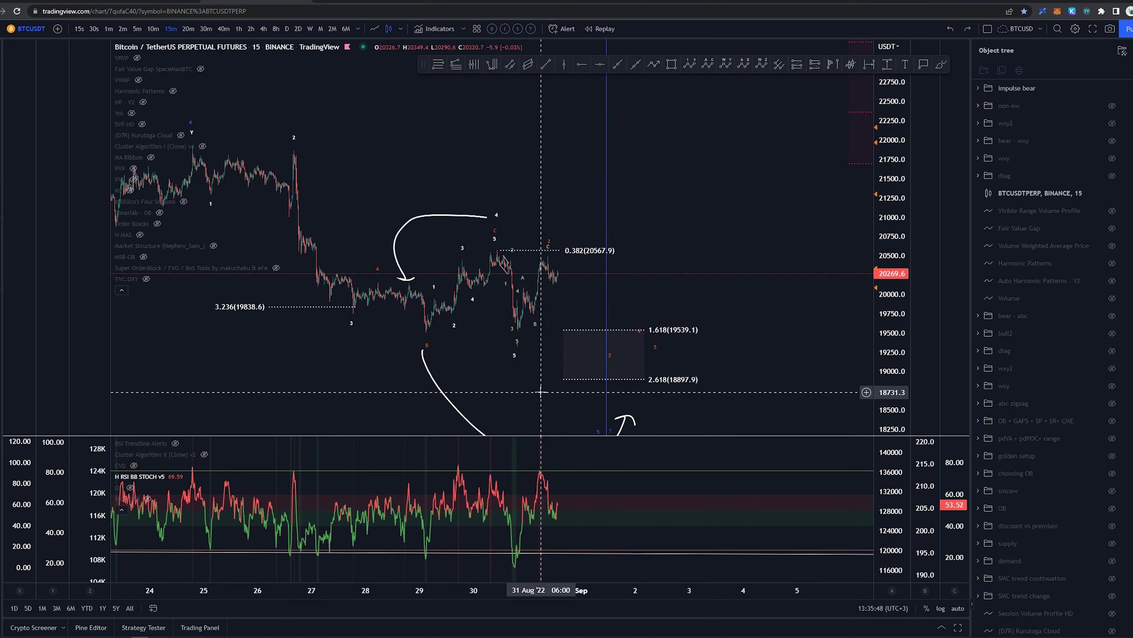
{"action": "scroll", "coordinate": [513, 397], "scroll_direction": "up", "scroll_amount": 3}
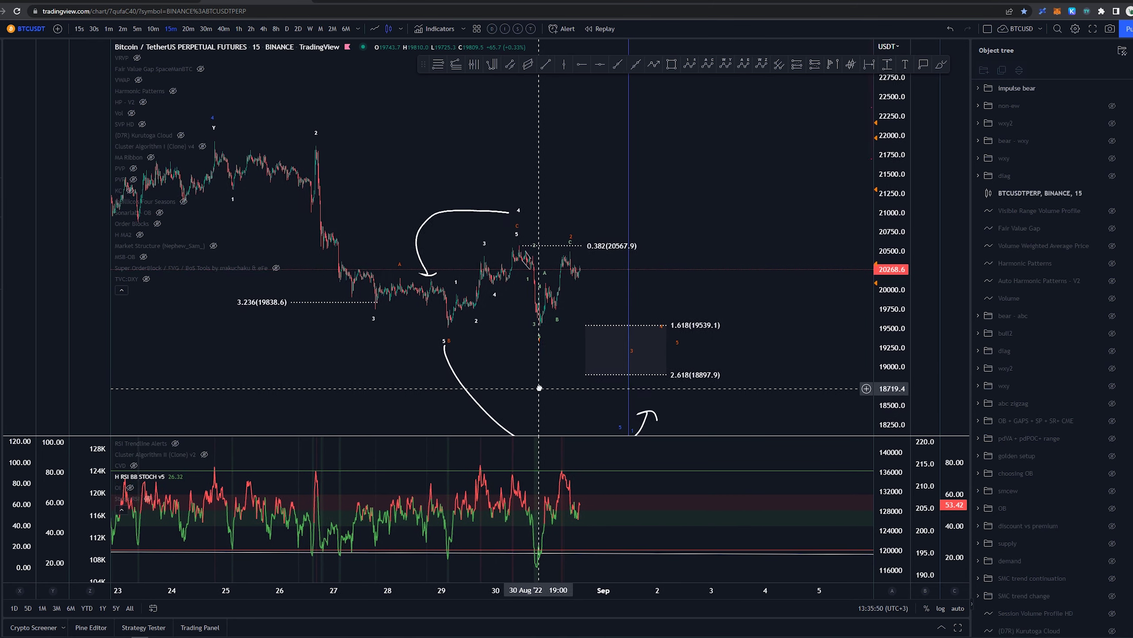
{"action": "left_click_drag", "start_coordinate": [890, 326], "coordinate": [888, 308]}
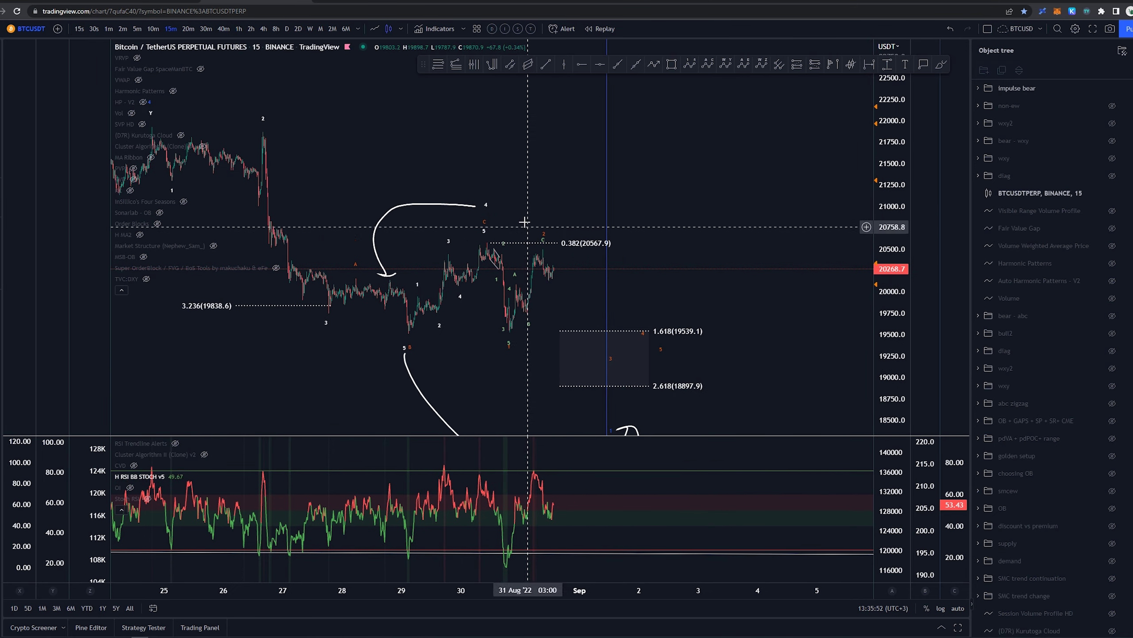
Step: Underline the 29 Aug low, trace the drop and rebound after the 30 Aug peak, and sketch a stepped fall below 18,897.9 with the Brush, undoing the strokes
{"action": "left_click_drag", "start_coordinate": [403, 332], "coordinate": [454, 334]}
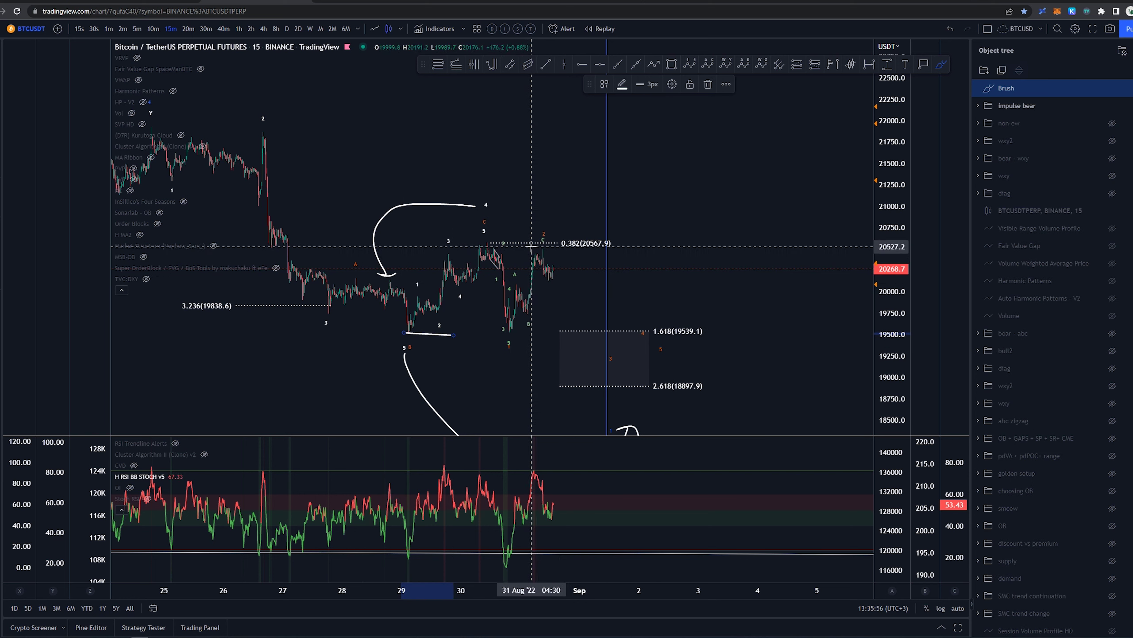
{"action": "key", "text": "ctrl+z"}
{"action": "left_click_drag", "start_coordinate": [487, 241], "coordinate": [507, 321]}
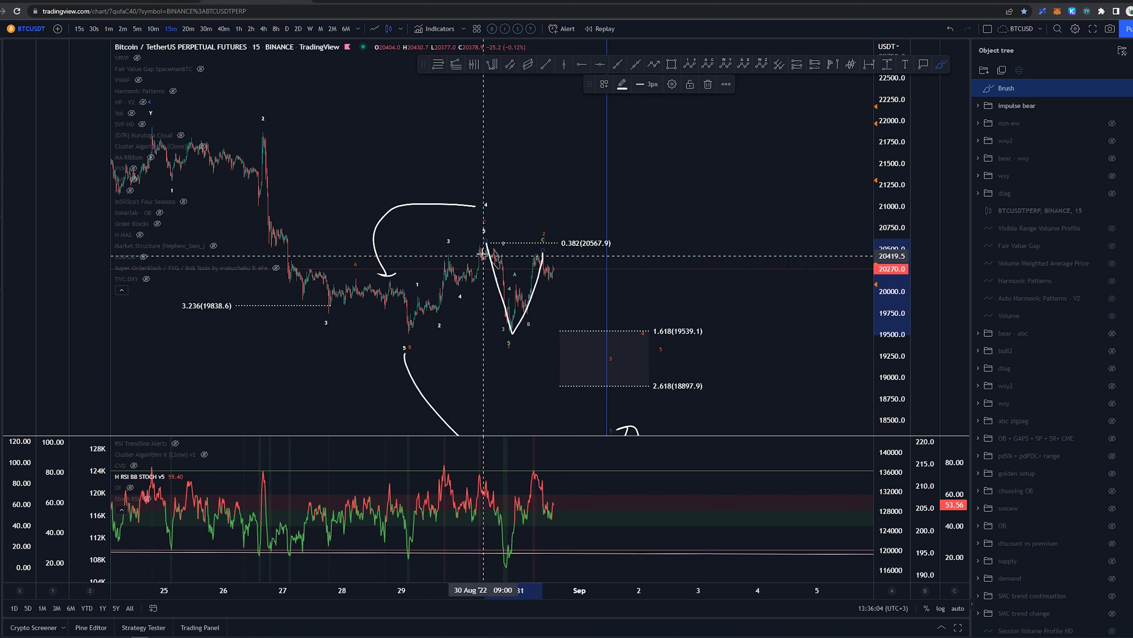
{"action": "key", "text": "ctrl+z"}
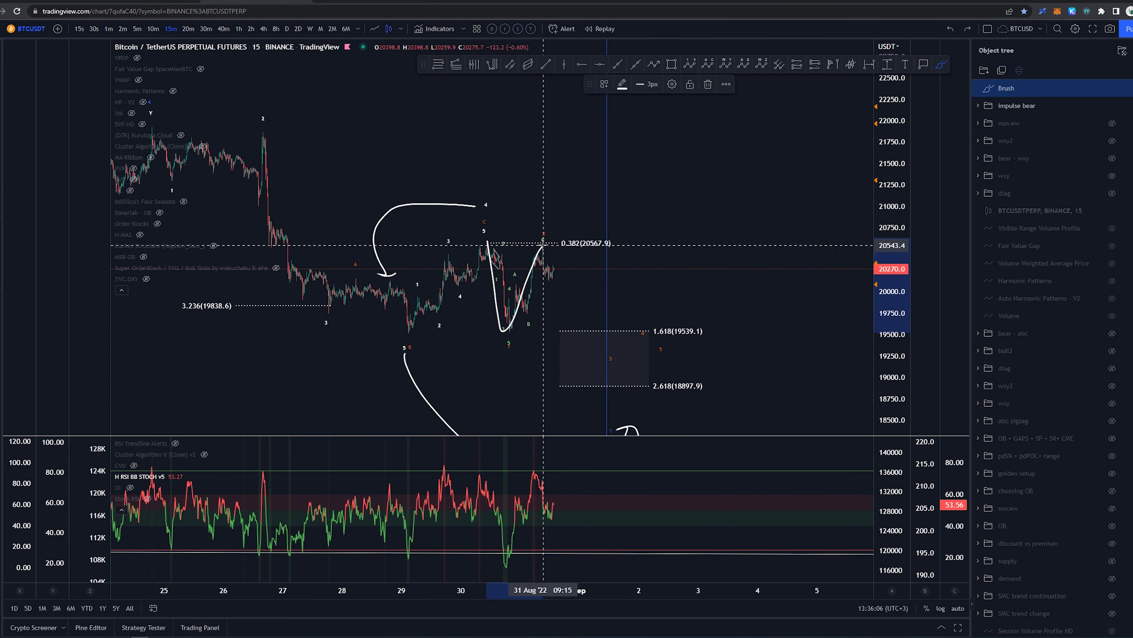
{"action": "mouse_move", "coordinate": [569, 332]}
{"action": "left_mouse_down"}
{"action": "mouse_move", "coordinate": [586, 393]}
{"action": "mouse_move", "coordinate": [637, 420]}
{"action": "left_mouse_up"}
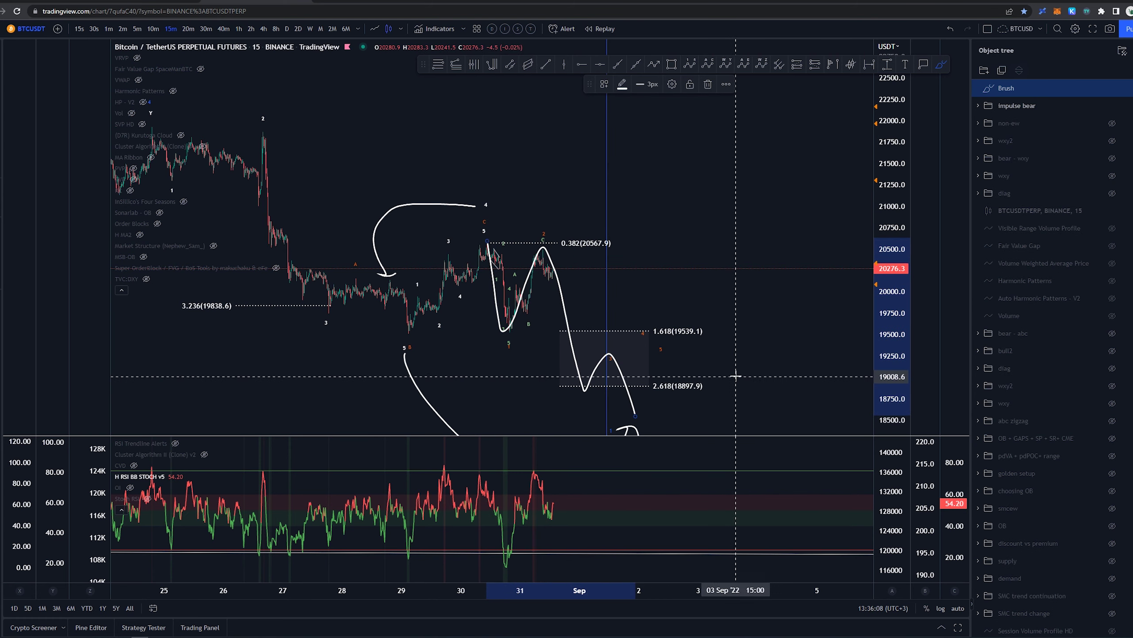
{"action": "key", "text": "ctrl+z"}
{"action": "key", "text": "Escape"}
Step: Circle the white wave 3 low near 19838.6 and draw a line from it to the 30 Aug peak with the Brush, undoing both strokes
{"action": "scroll", "coordinate": [759, 369], "scroll_direction": "down", "scroll_amount": 3}
{"action": "mouse_move", "coordinate": [771, 357]}
{"action": "left_mouse_down"}
{"action": "mouse_move", "coordinate": [769, 324]}
{"action": "mouse_move", "coordinate": [711, 336]}
{"action": "mouse_move", "coordinate": [665, 291]}
{"action": "mouse_move", "coordinate": [544, 284]}
{"action": "mouse_move", "coordinate": [609, 309]}
{"action": "left_mouse_up"}
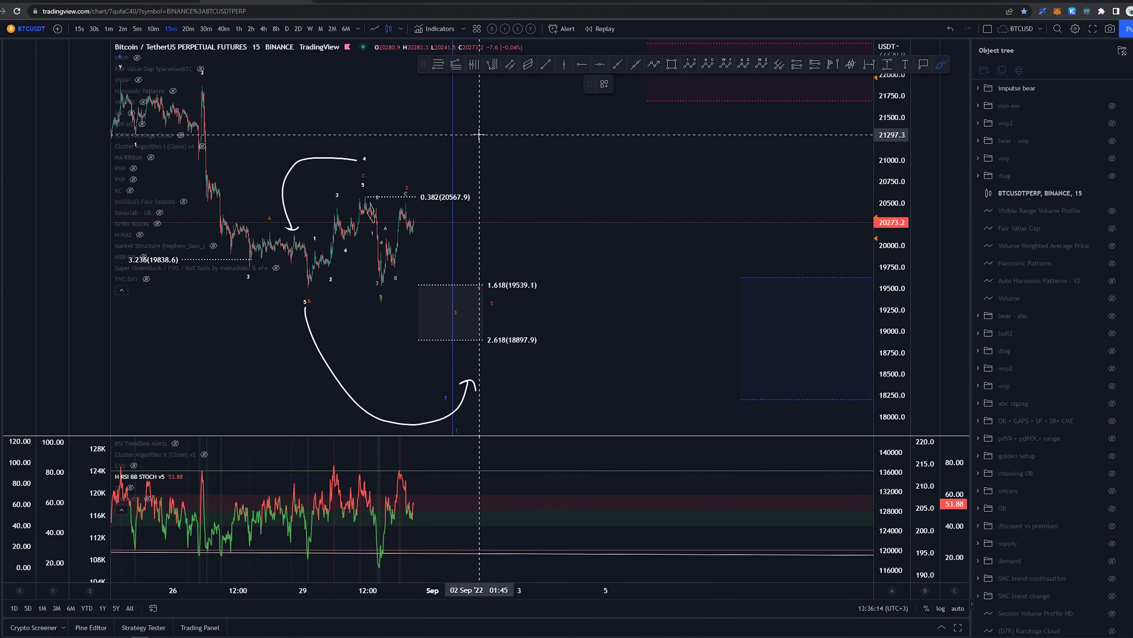
{"action": "scroll", "coordinate": [640, 178], "scroll_direction": "down", "scroll_amount": 2}
{"action": "left_click_drag", "start_coordinate": [658, 179], "coordinate": [583, 182]}
{"action": "left_click_drag", "start_coordinate": [901, 156], "coordinate": [901, 214]}
{"action": "left_click", "coordinate": [941, 64]}
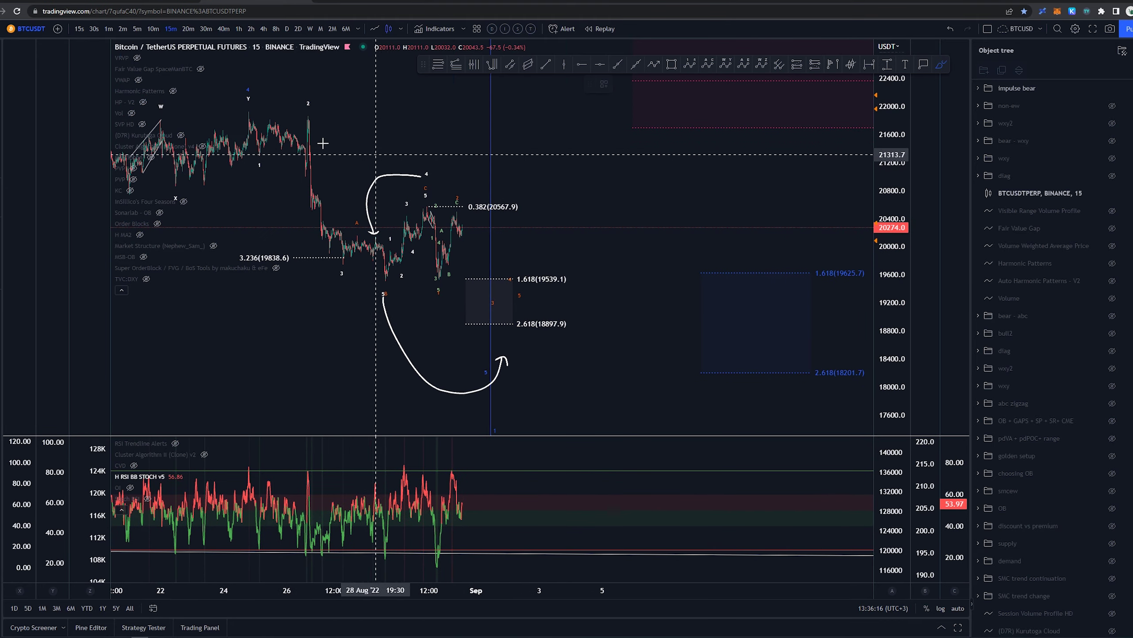
{"action": "mouse_move", "coordinate": [245, 103]}
{"action": "left_mouse_down"}
{"action": "mouse_move", "coordinate": [251, 151]}
{"action": "mouse_move", "coordinate": [336, 195]}
{"action": "mouse_move", "coordinate": [345, 266]}
{"action": "mouse_move", "coordinate": [365, 268]}
{"action": "left_mouse_up"}
{"action": "key", "text": "ctrl+z"}
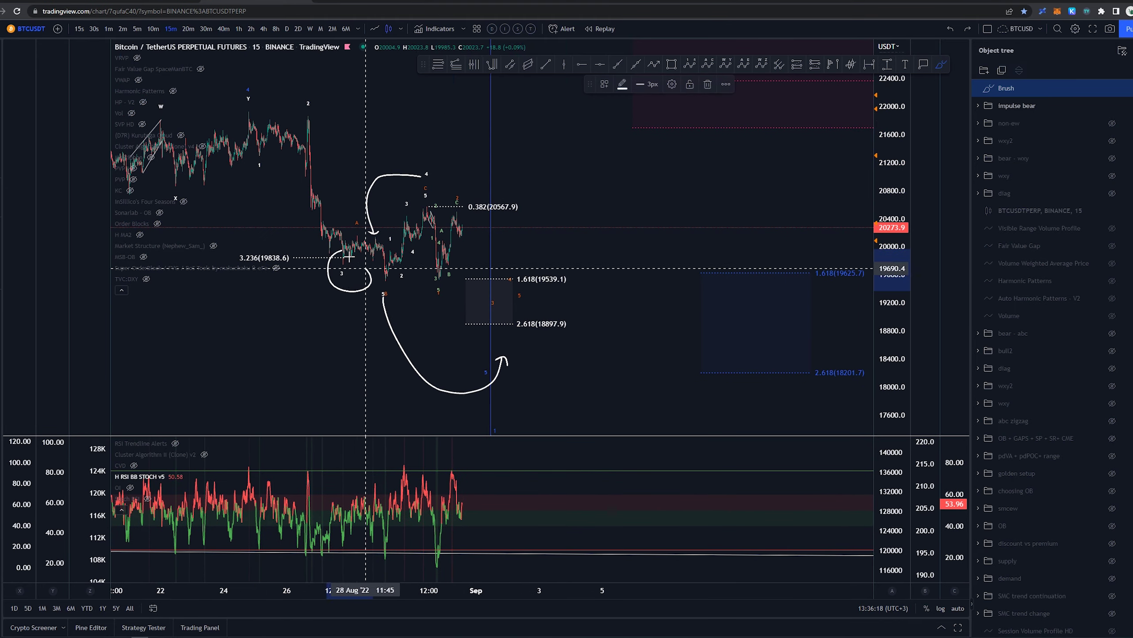
{"action": "key", "text": "ctrl+z"}
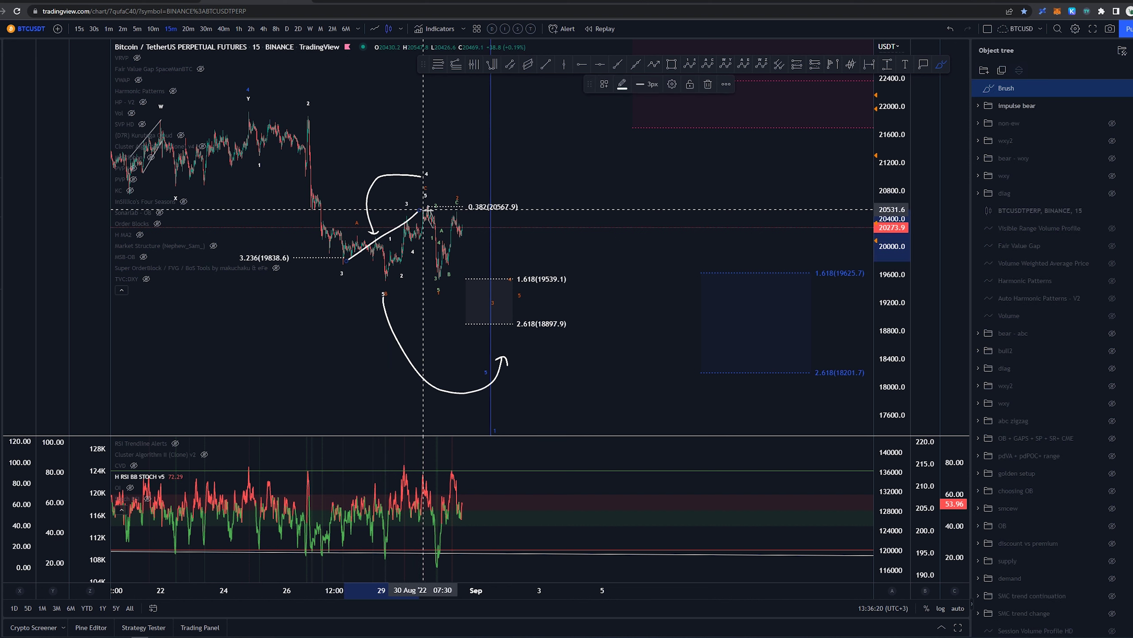
Step: Mark the 2.618 target at 18897.9 with temporary brush strokes, undoing each one
{"action": "left_click_drag", "start_coordinate": [533, 309], "coordinate": [570, 320]}
{"action": "key", "text": "ctrl+z"}
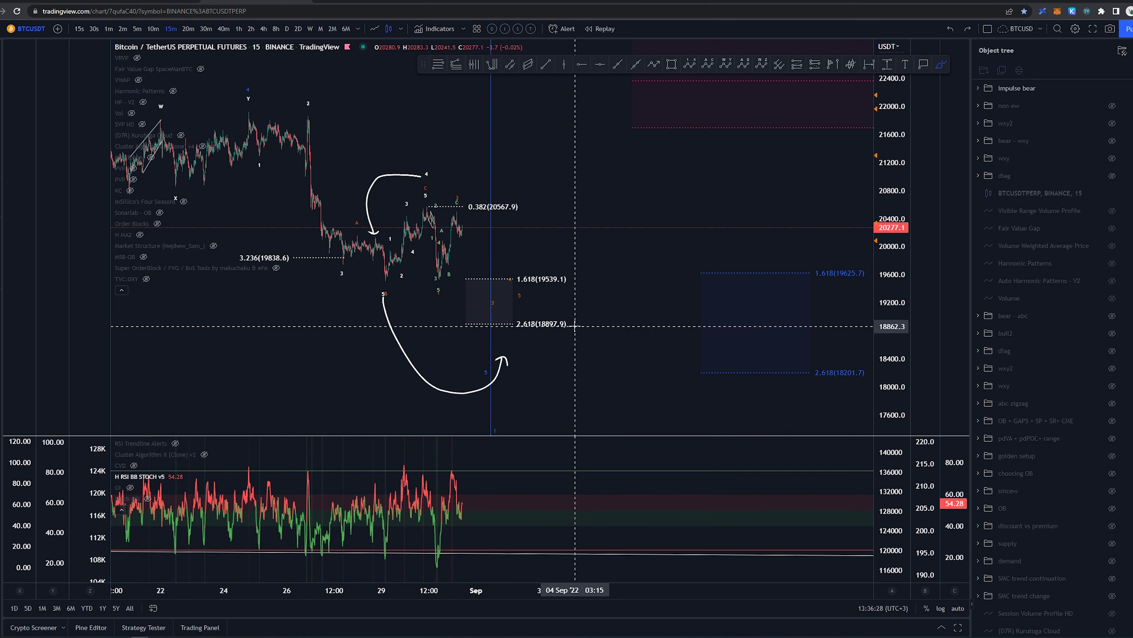
{"action": "mouse_move", "coordinate": [534, 314]}
{"action": "left_mouse_down"}
{"action": "mouse_move", "coordinate": [413, 319]}
{"action": "mouse_move", "coordinate": [531, 312]}
{"action": "left_mouse_up"}
{"action": "key", "text": "ctrl+z"}
Step: Place a Trend-Based Fib Extension from the 30 Aug peak level at 20571.0 down to 19526.1 and back up to 20498.7
{"action": "left_click", "coordinate": [455, 64]}
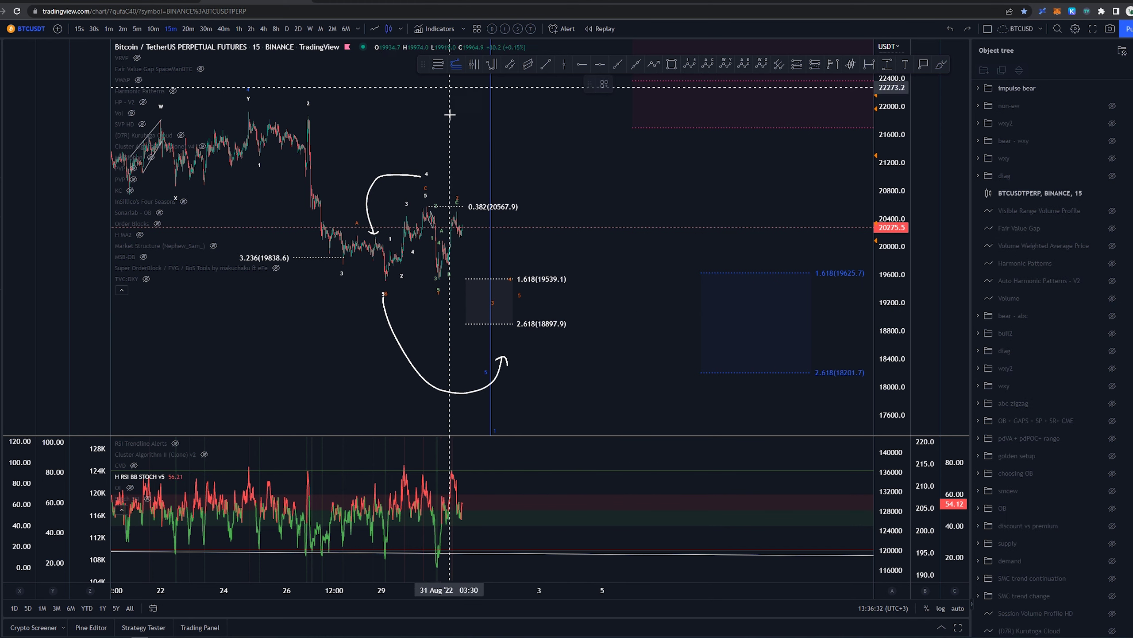
{"action": "left_click", "coordinate": [467, 207]}
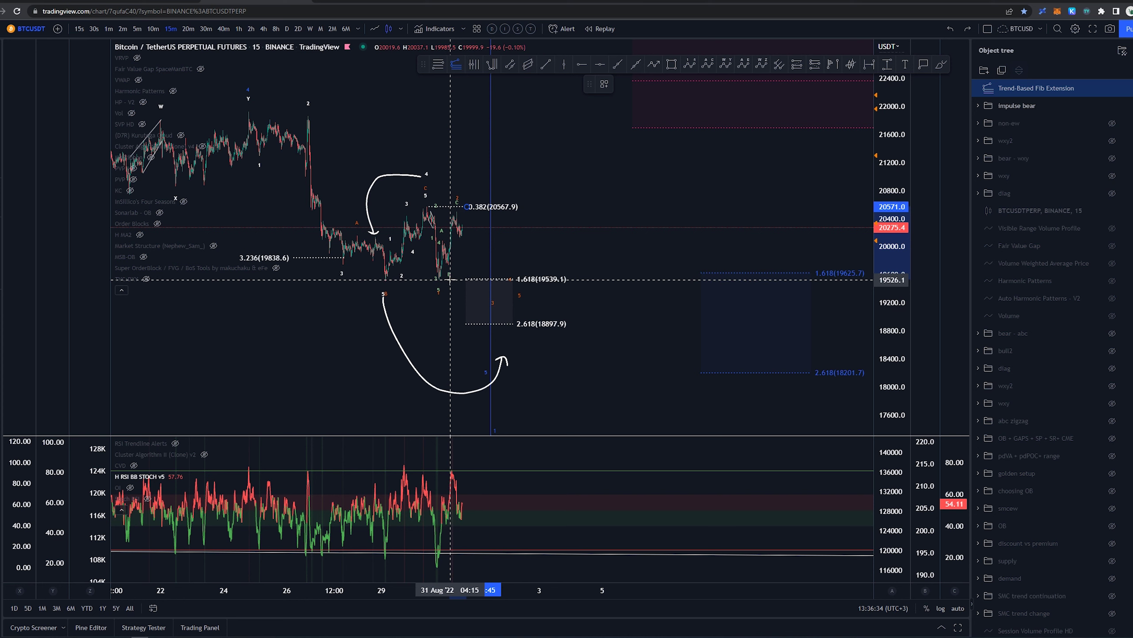
{"action": "left_click", "coordinate": [450, 280]}
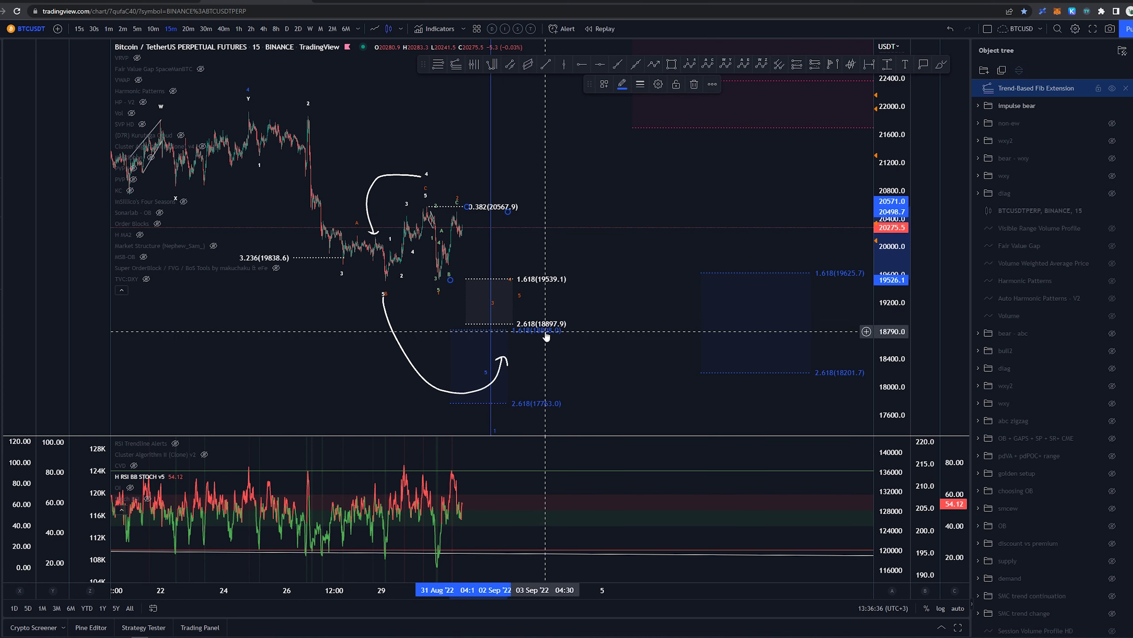
Step: Circle the neighbouring 2.618 (18897.9) and blue 1.618 (18808.0) levels with the Brush, and undo the stroke
{"action": "key", "text": "alt+b"}
{"action": "left_click_drag", "start_coordinate": [558, 316], "coordinate": [574, 328]}
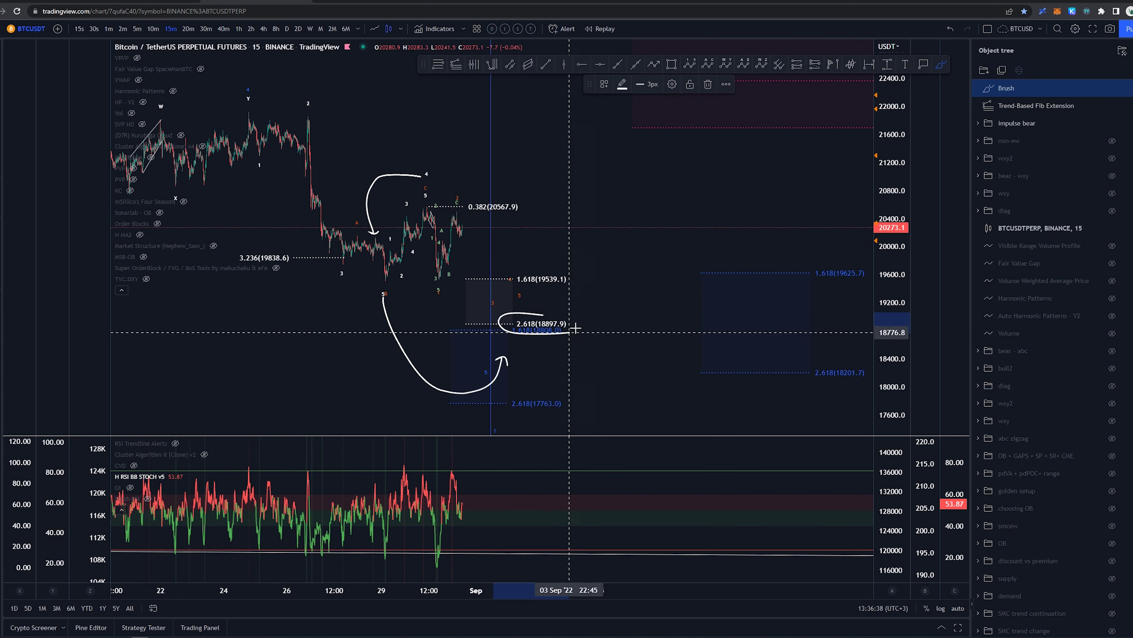
{"action": "key", "text": "ctrl+z"}
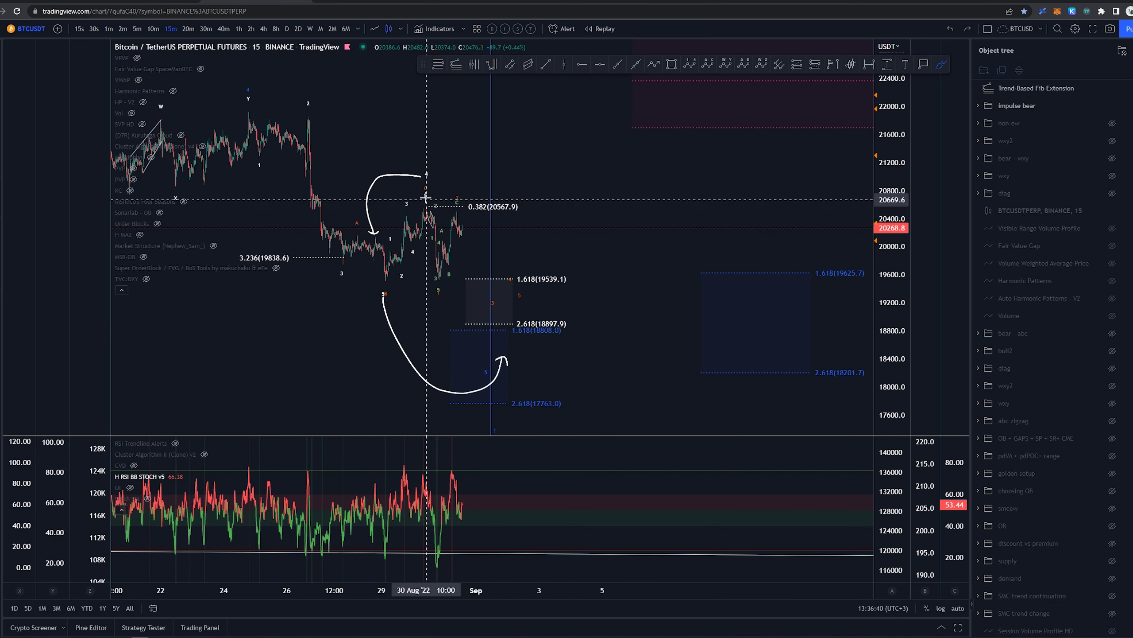
Step: Trace the drop, rebound and projected fall from the 30 Aug peak to about 18,800, adding a further bounce and decline and undoing that addition
{"action": "mouse_move", "coordinate": [427, 203]}
{"action": "left_mouse_down"}
{"action": "mouse_move", "coordinate": [463, 215]}
{"action": "mouse_move", "coordinate": [497, 332]}
{"action": "mouse_move", "coordinate": [512, 314]}
{"action": "left_mouse_up"}
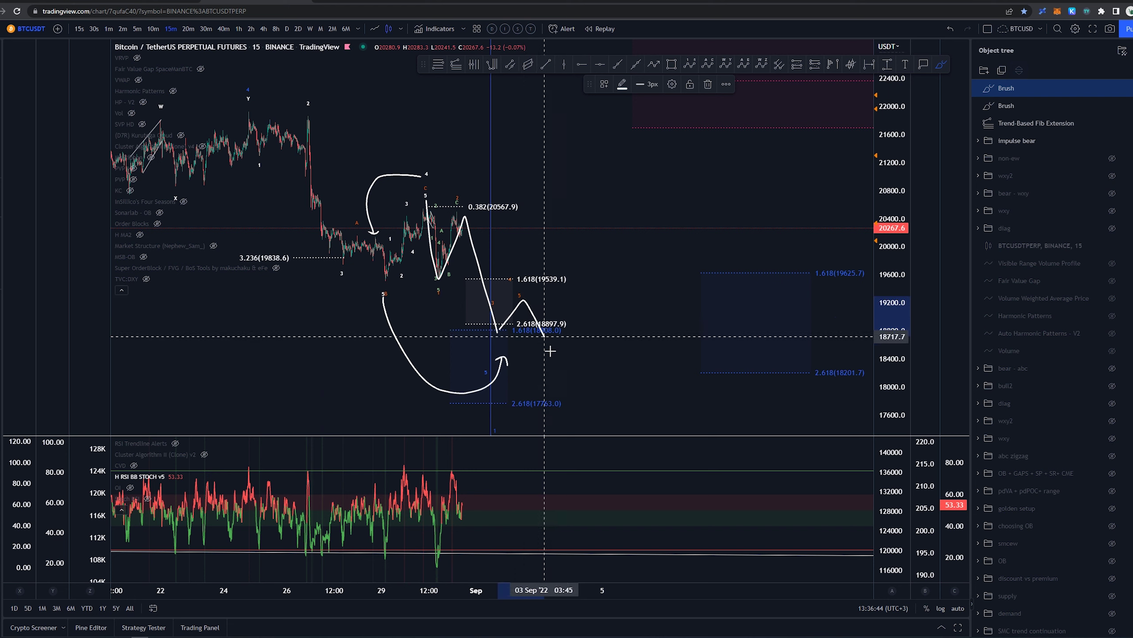
{"action": "key", "text": "ctrl+z"}
{"action": "left_click_drag", "start_coordinate": [839, 367], "coordinate": [818, 361]}
{"action": "key", "text": "ctrl+z"}
{"action": "key", "text": "Escape"}
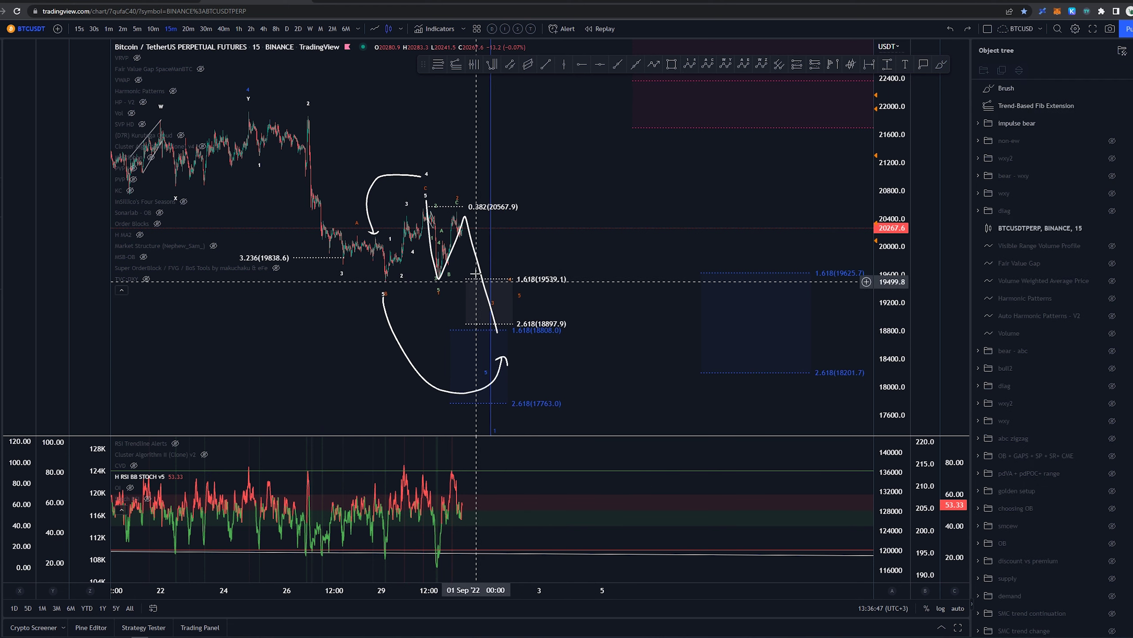
Step: Delete the remaining brush path of the projected fall and the blue Trend-Based Fib Extension
{"action": "left_click", "coordinate": [479, 267]}
{"action": "key", "text": "Delete"}
{"action": "left_click_drag", "start_coordinate": [658, 271], "coordinate": [710, 280]}
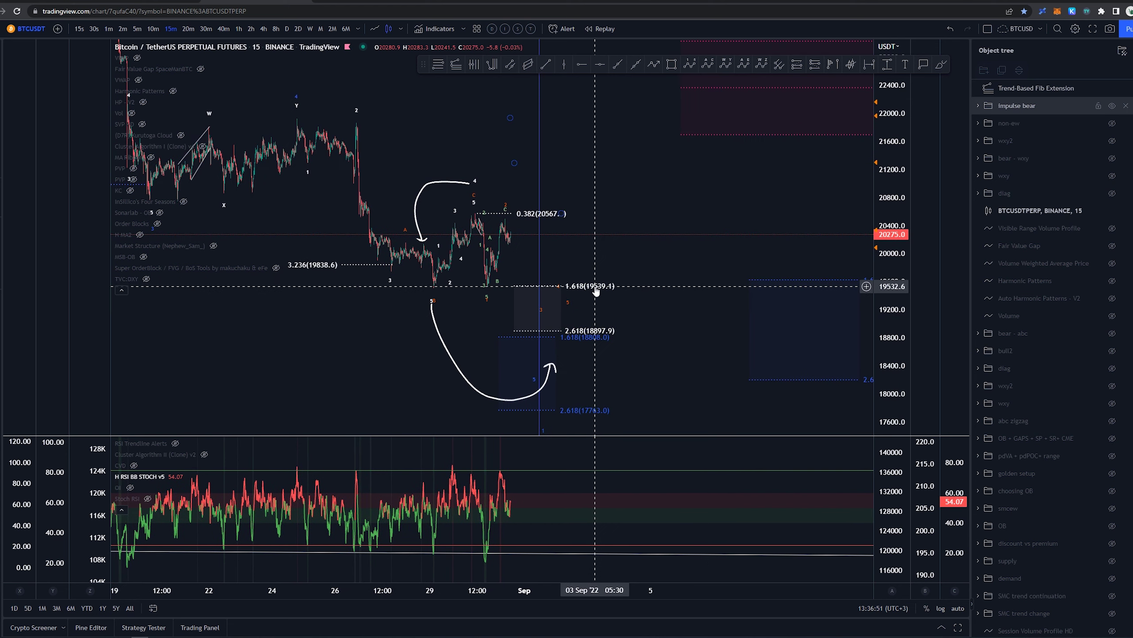
{"action": "key", "text": "Delete"}
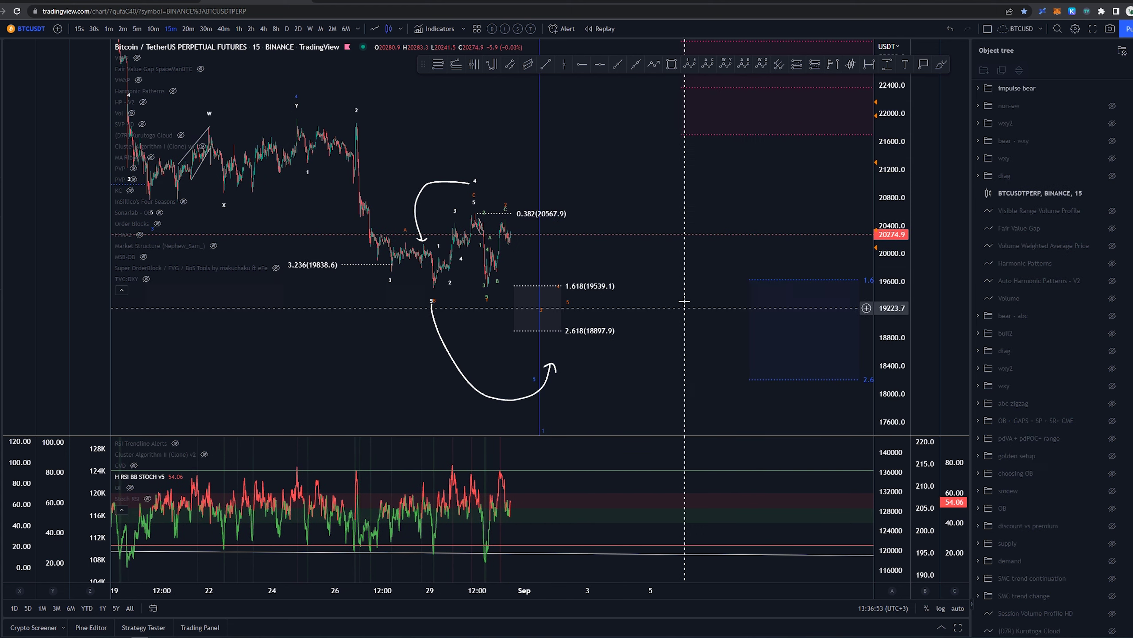
Step: Mark the 29 Aug low and the 30 Aug peak with short horizontal brush strokes, and undo both
{"action": "left_click_drag", "start_coordinate": [683, 296], "coordinate": [735, 340]}
{"action": "scroll", "coordinate": [763, 303], "scroll_direction": "up", "scroll_amount": 2}
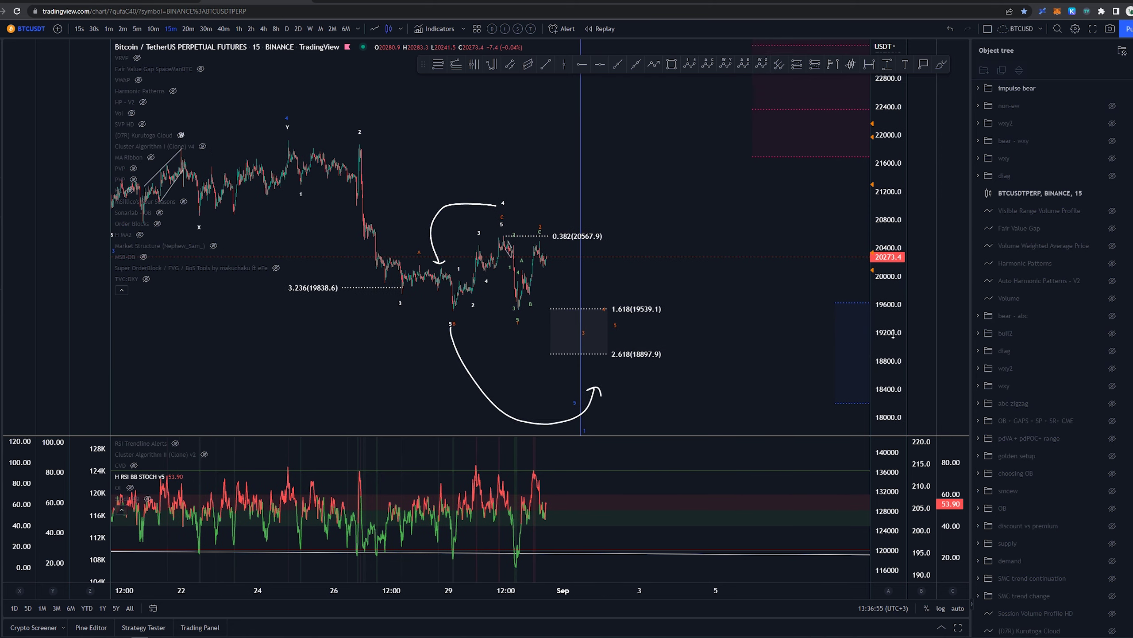
{"action": "left_click_drag", "start_coordinate": [893, 333], "coordinate": [893, 265]}
{"action": "key", "text": "alt+b"}
{"action": "left_click_drag", "start_coordinate": [450, 331], "coordinate": [475, 331]}
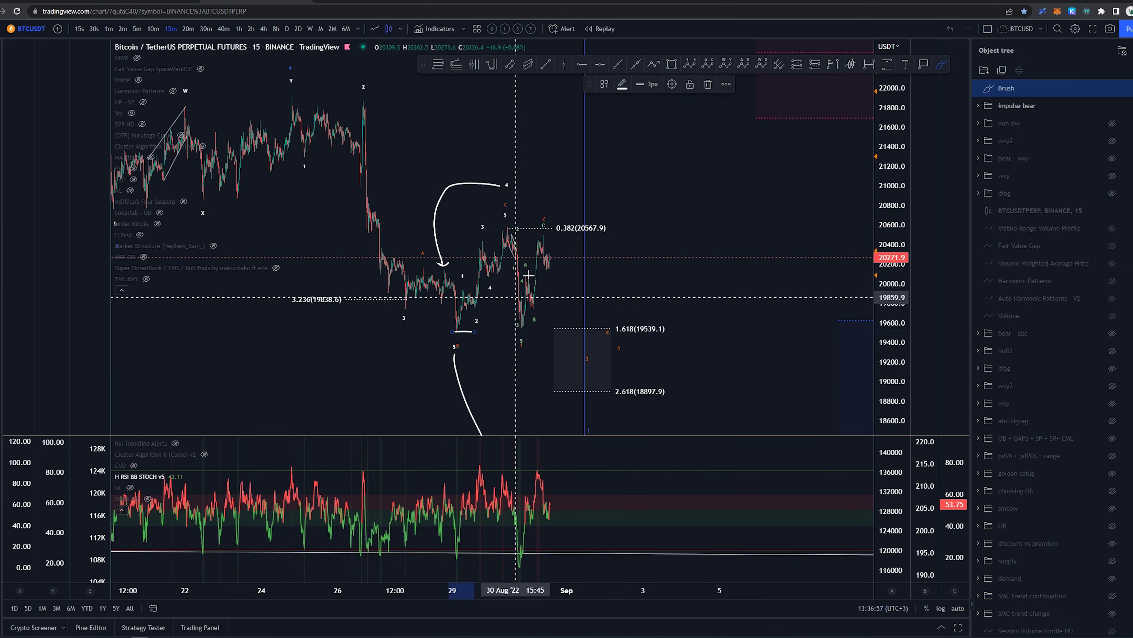
{"action": "left_click_drag", "start_coordinate": [500, 228], "coordinate": [516, 229]}
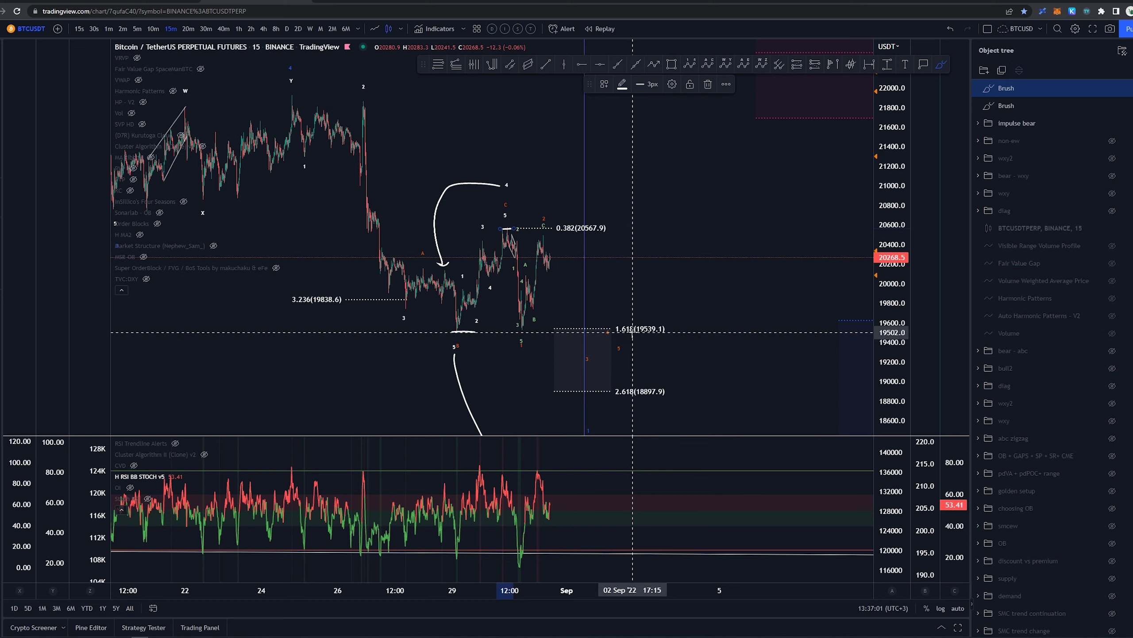
{"action": "key", "text": "ctrl+z"}
{"action": "key", "text": "ctrl+z"}
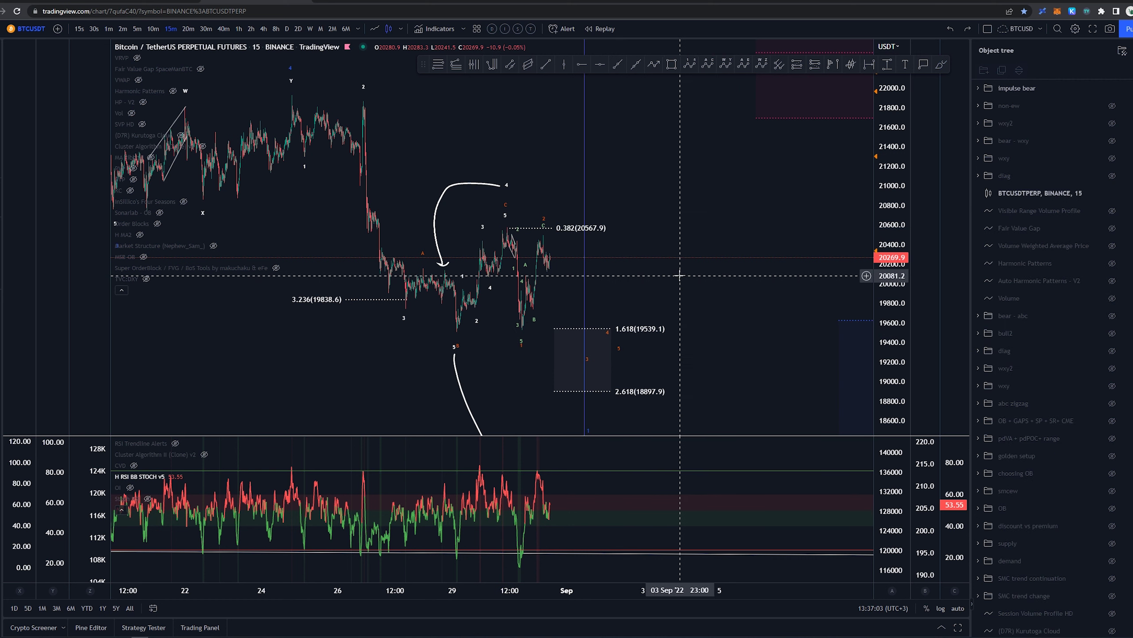
Step: Switch the chart to the 5-minute timeframe and frame the price action from 29 to 31 Aug
{"action": "left_click", "coordinate": [136, 29]}
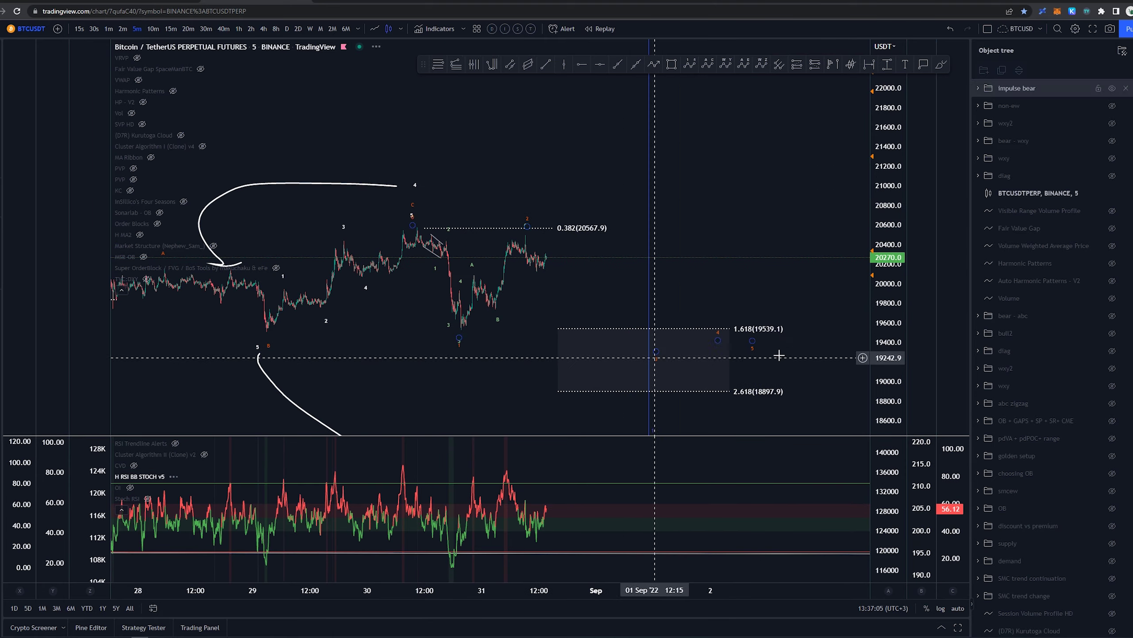
{"action": "scroll", "coordinate": [687, 219], "scroll_direction": "up", "scroll_amount": 3}
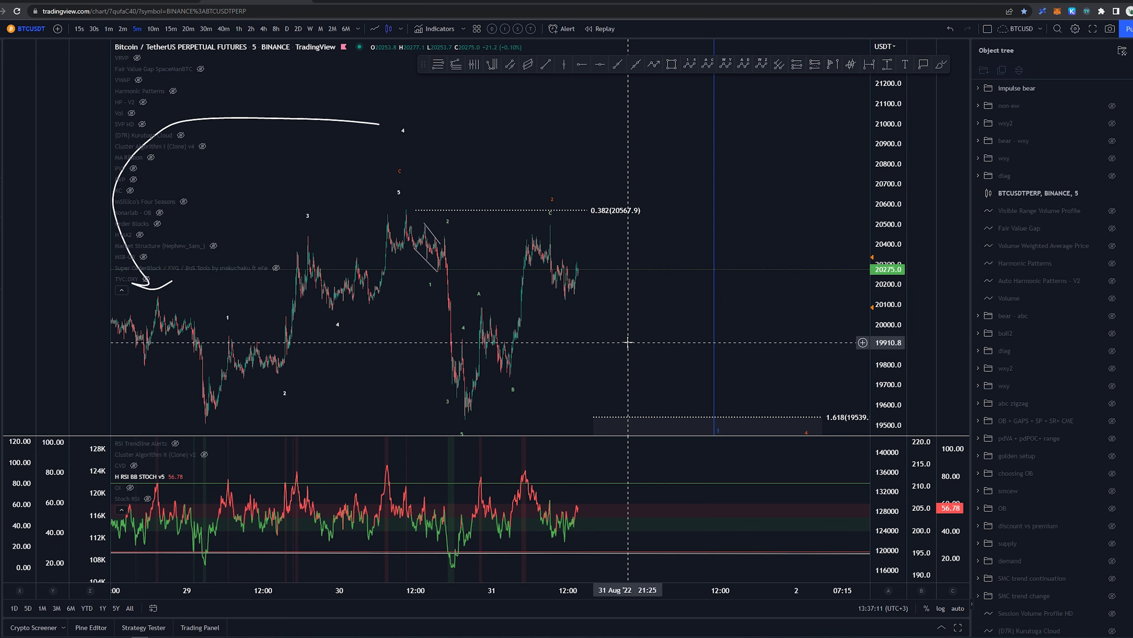
{"action": "scroll", "coordinate": [803, 356], "scroll_direction": "up", "scroll_amount": 1}
{"action": "left_click_drag", "start_coordinate": [886, 358], "coordinate": [886, 340]}
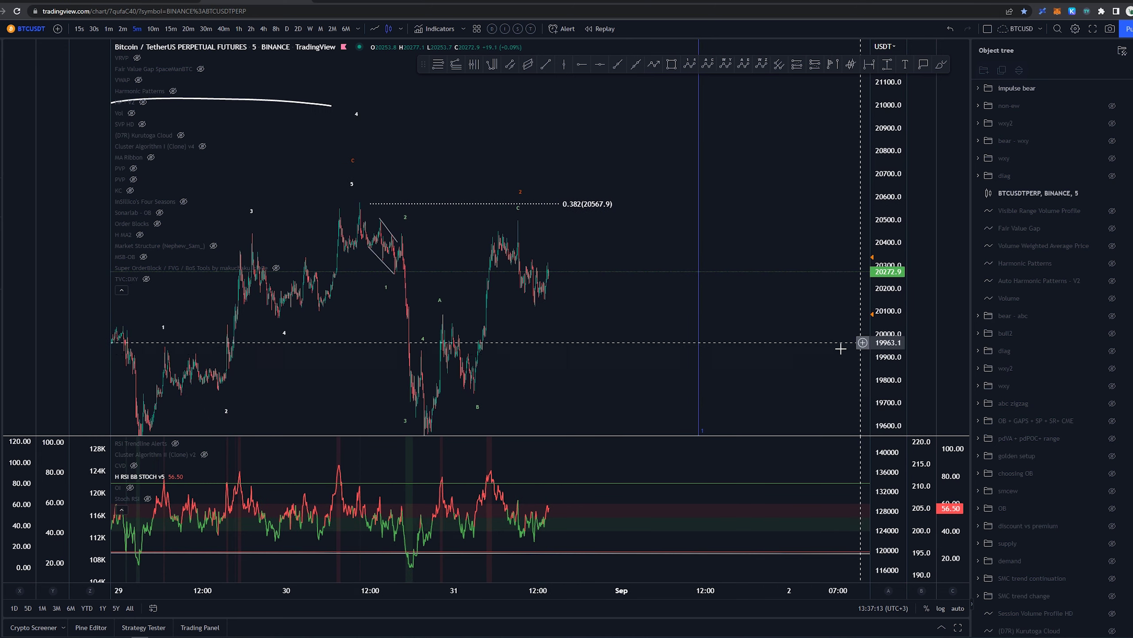
{"action": "left_click_drag", "start_coordinate": [780, 359], "coordinate": [828, 331]}
{"action": "scroll", "coordinate": [812, 331], "scroll_direction": "up", "scroll_amount": 3}
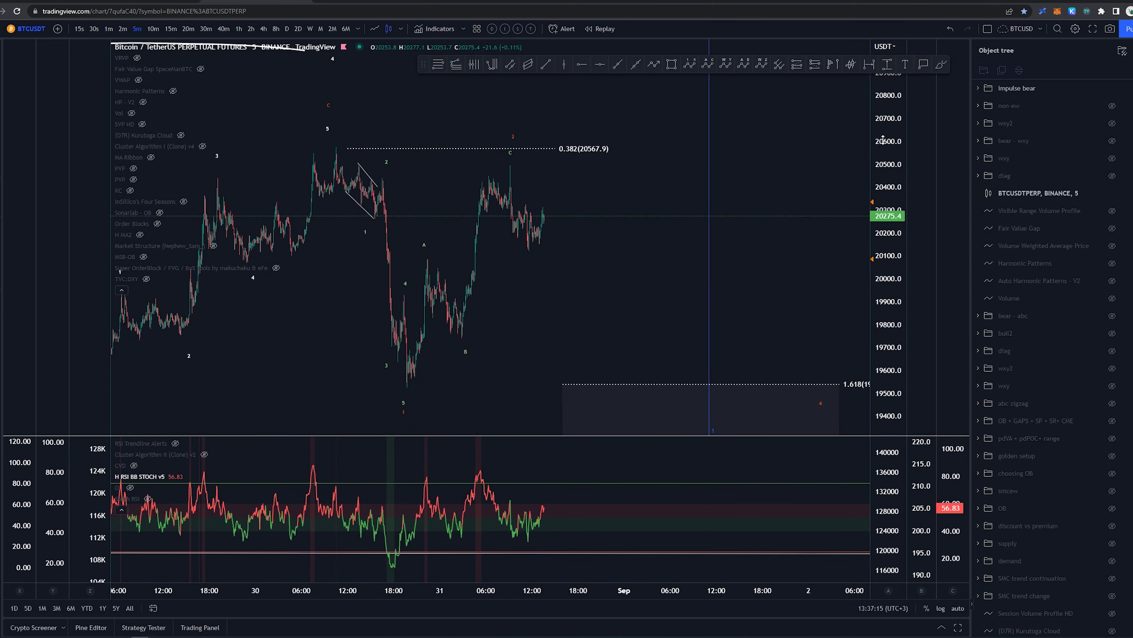
{"action": "scroll", "coordinate": [664, 336], "scroll_direction": "down", "scroll_amount": 4}
{"action": "left_click_drag", "start_coordinate": [651, 334], "coordinate": [518, 365]}
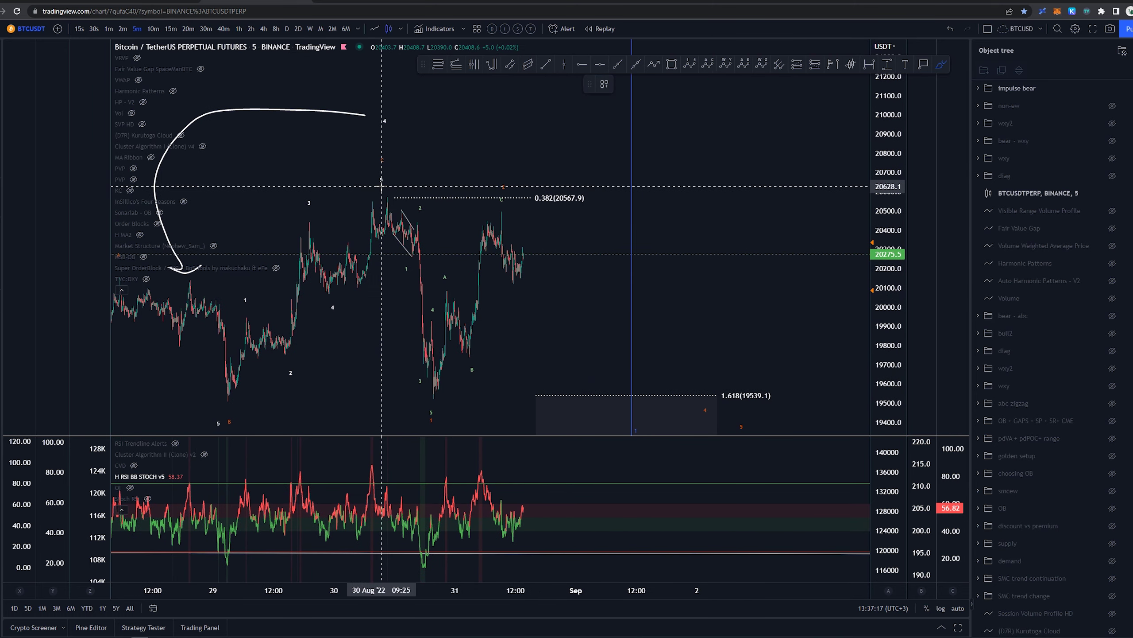
Step: Mark the white wave 5 label and trace the drop and rebound into the 31 Aug high with brush strokes, undoing each one
{"action": "left_click_drag", "start_coordinate": [379, 191], "coordinate": [368, 181]}
{"action": "key", "text": "ctrl+z"}
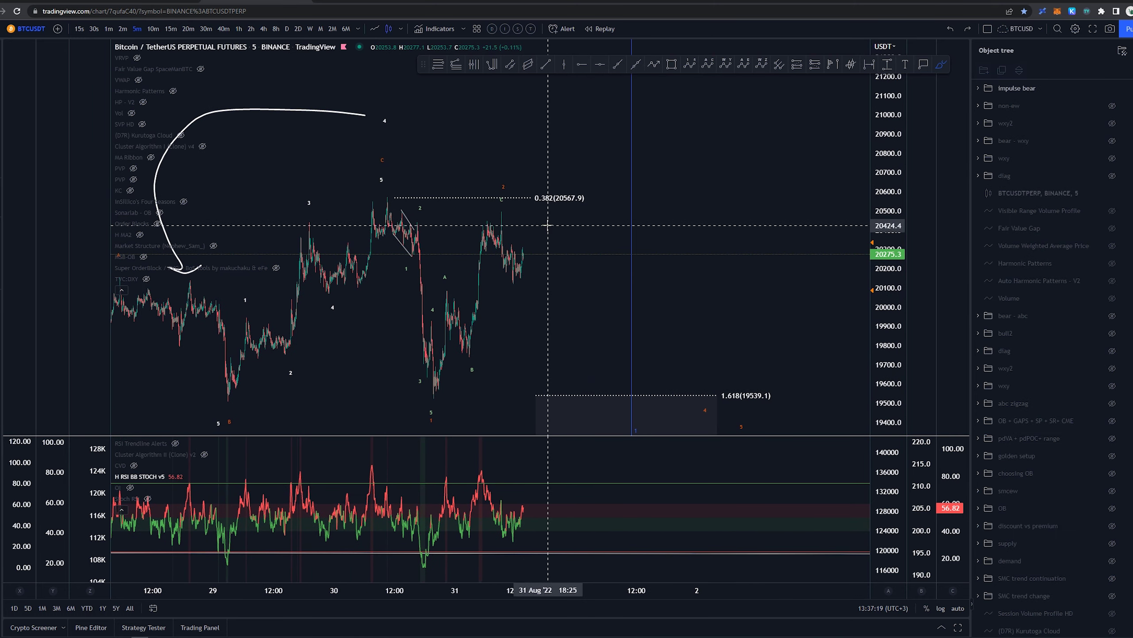
{"action": "left_click_drag", "start_coordinate": [380, 193], "coordinate": [428, 397]}
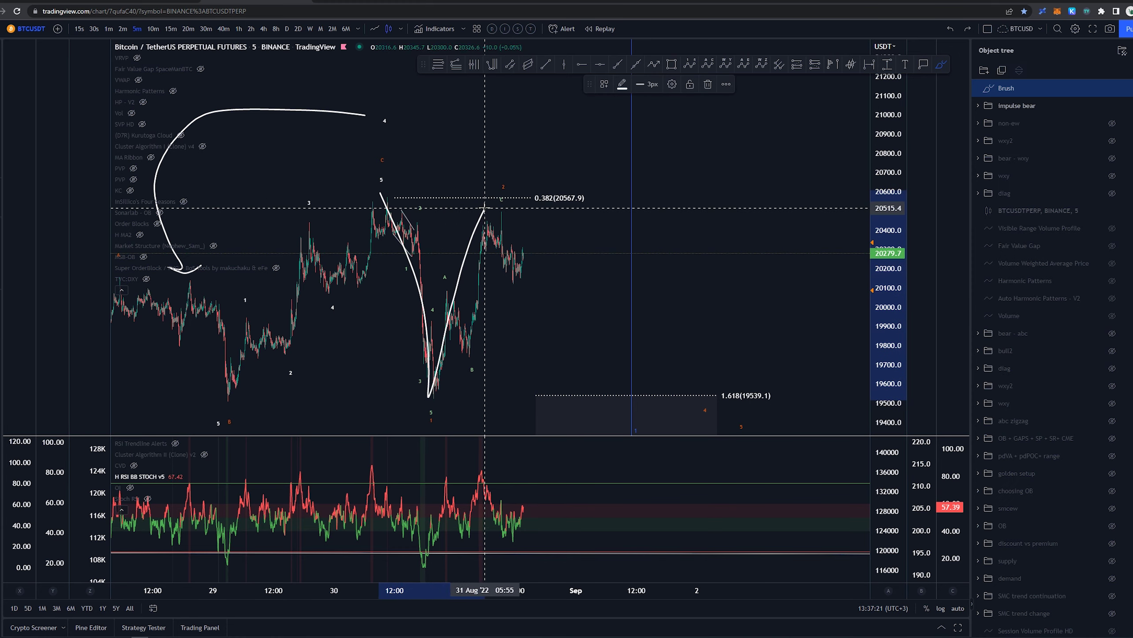
{"action": "key", "text": "ctrl+z"}
{"action": "mouse_move", "coordinate": [513, 176]}
{"action": "left_mouse_down"}
{"action": "mouse_move", "coordinate": [491, 187]}
{"action": "mouse_move", "coordinate": [497, 287]}
{"action": "left_mouse_up"}
{"action": "key", "text": "ctrl+z"}
Step: Trace the dip from the 31 Aug wave C high and a bounce to about 20,434 with the Brush, and undo the stroke
{"action": "scroll", "coordinate": [540, 249], "scroll_direction": "up", "scroll_amount": 3}
{"action": "key", "text": "ctrl+z"}
{"action": "scroll", "coordinate": [631, 326], "scroll_direction": "down", "scroll_amount": 3}
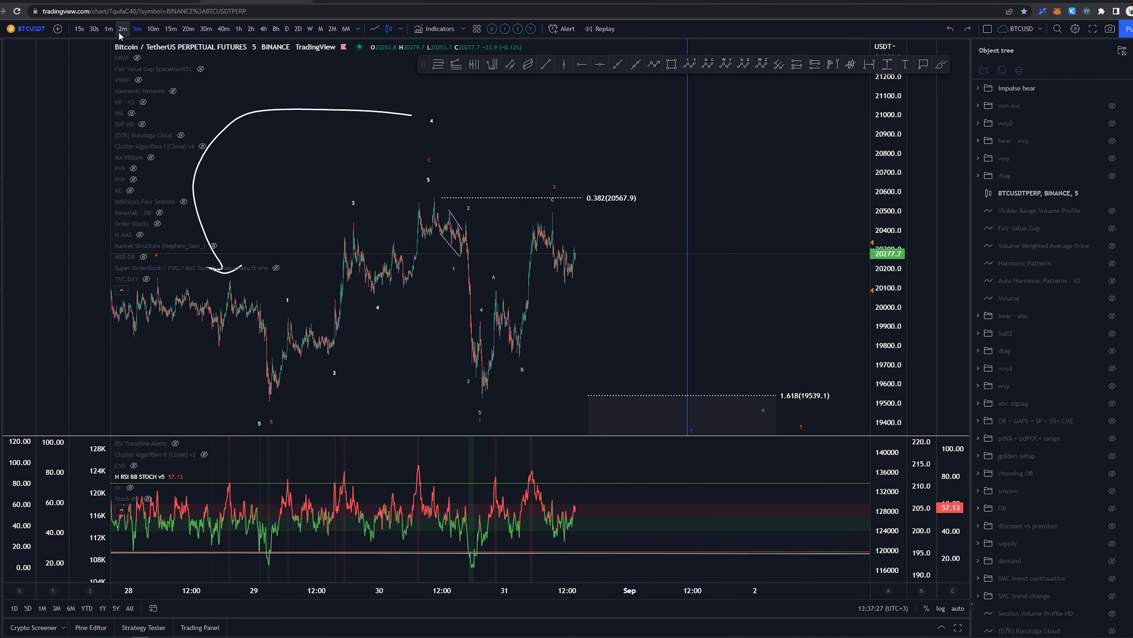
{"action": "left_click_drag", "start_coordinate": [552, 212], "coordinate": [582, 222]}
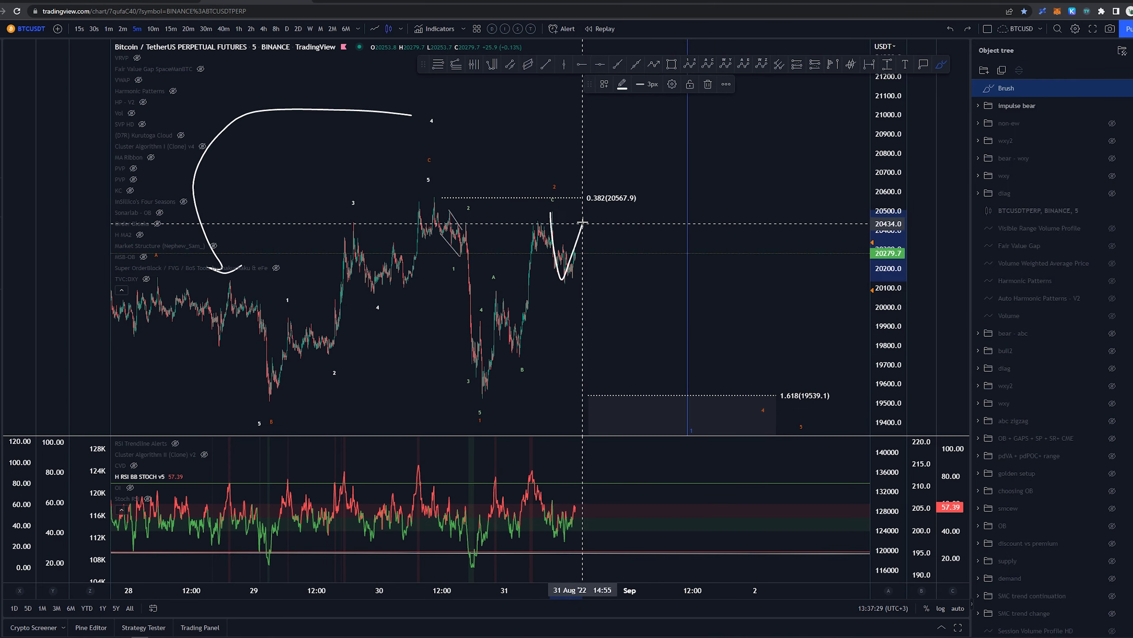
{"action": "key", "text": "ctrl+z"}
Step: Switch the chart to the 1-minute timeframe, reset the chart view and frame the 31 Aug price action
{"action": "left_click", "coordinate": [108, 29]}
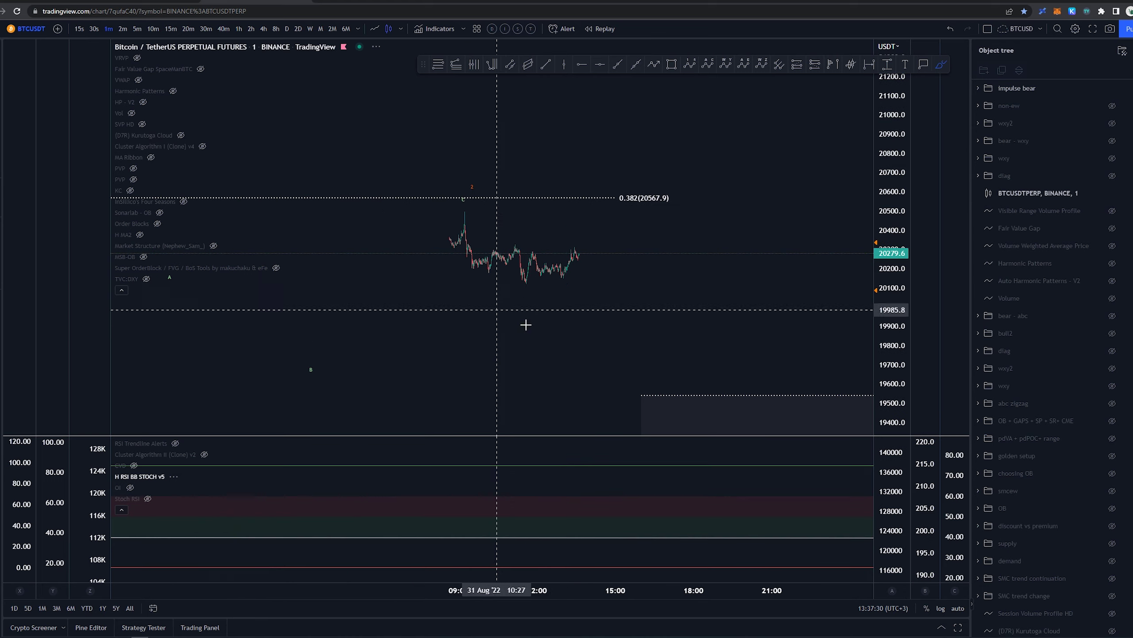
{"action": "right_click", "coordinate": [550, 331]}
{"action": "left_click", "coordinate": [596, 343]}
{"action": "scroll", "coordinate": [616, 348], "scroll_direction": "down", "scroll_amount": 5}
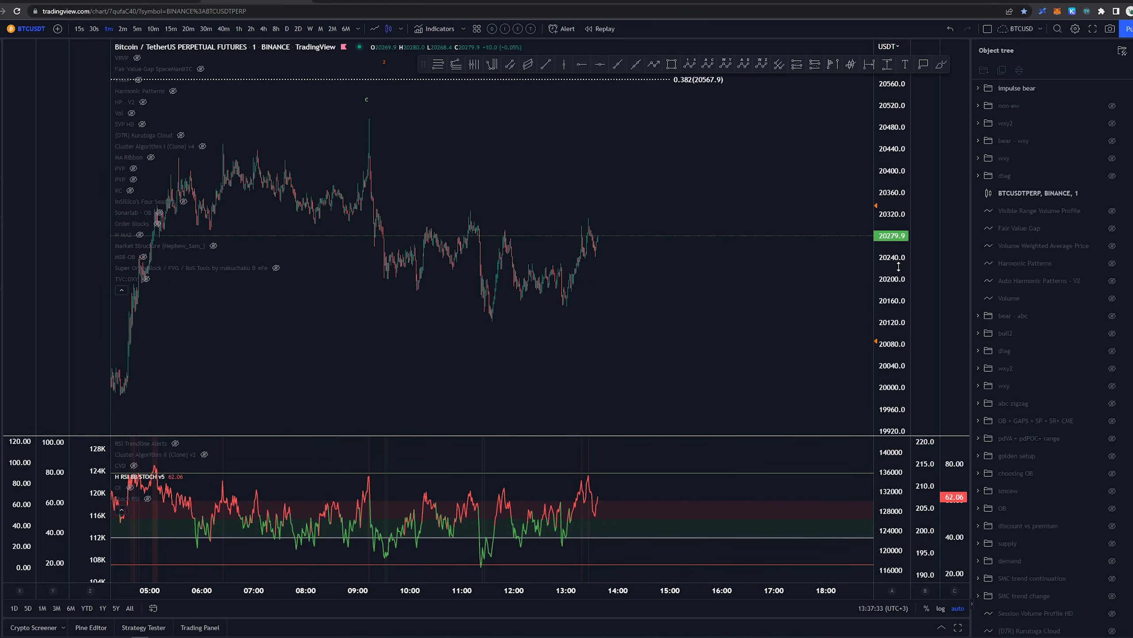
Step: Trace the three-leg decline from the wave C high to the low near 20,120 with the Brush, and undo the stroke
{"action": "mouse_move", "coordinate": [360, 115]}
{"action": "left_mouse_down"}
{"action": "mouse_move", "coordinate": [374, 277]}
{"action": "mouse_move", "coordinate": [449, 212]}
{"action": "mouse_move", "coordinate": [480, 325]}
{"action": "left_mouse_up"}
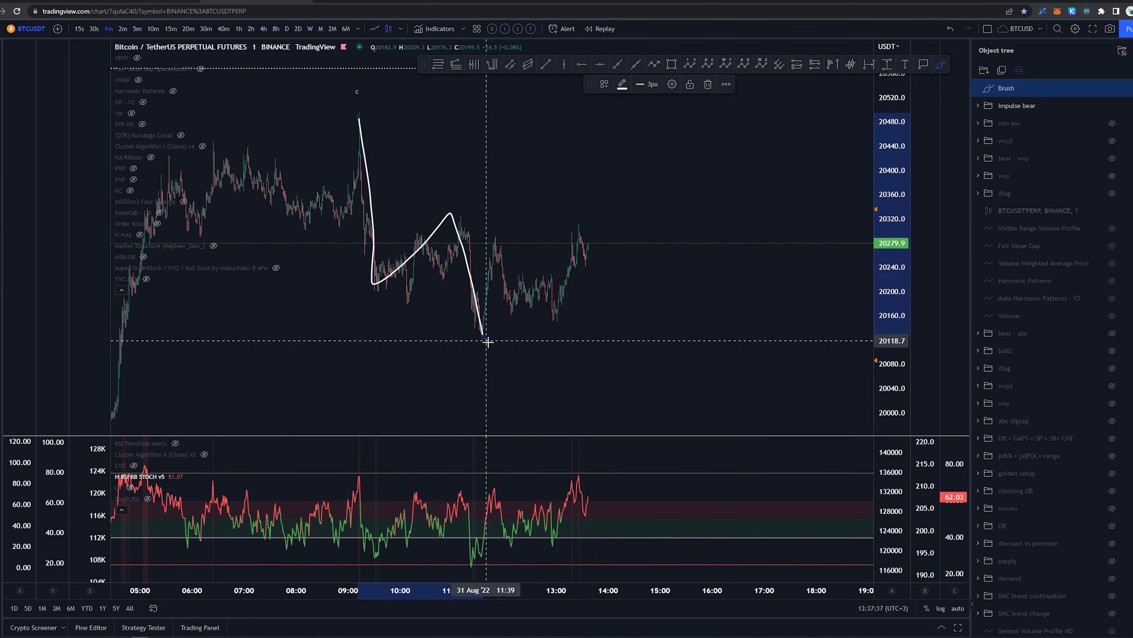
{"action": "key", "text": "ctrl+z"}
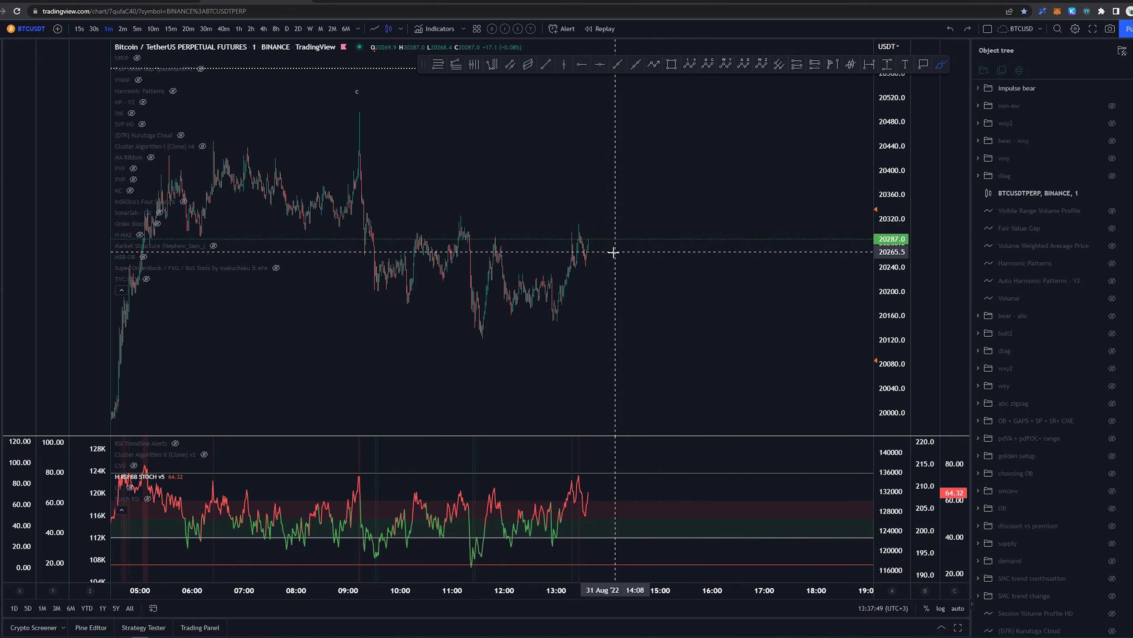
Step: Circle the 31 Aug high at about 13:27 with the Brush on the 1-minute chart, and undo the stroke
{"action": "left_click_drag", "start_coordinate": [373, 235], "coordinate": [435, 137]}
{"action": "scroll", "coordinate": [435, 137], "scroll_direction": "down", "scroll_amount": 4}
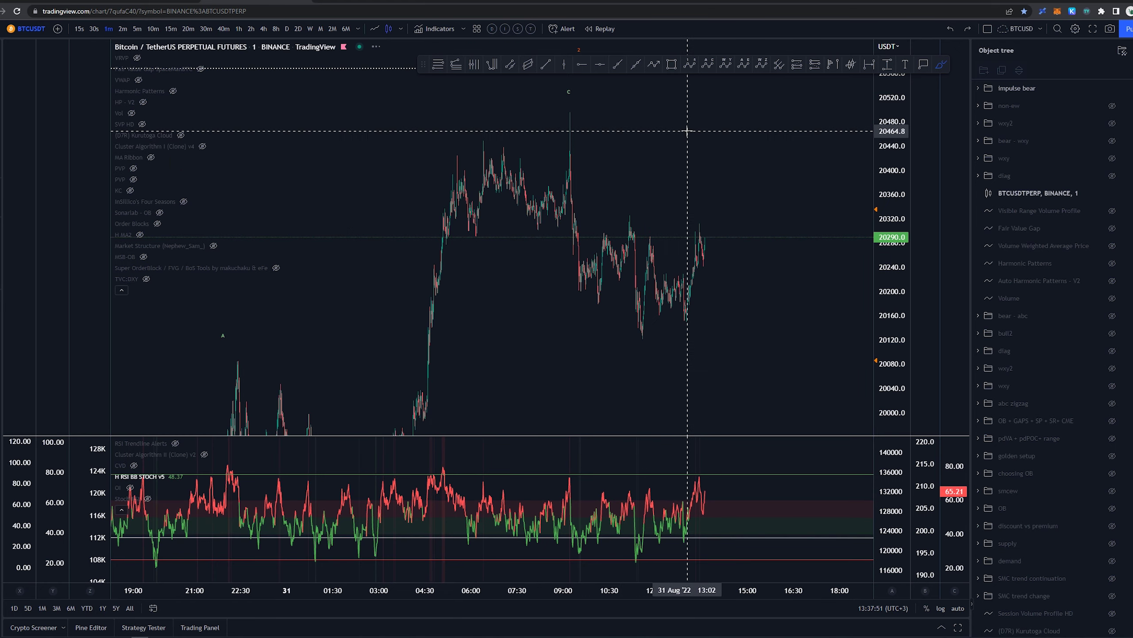
{"action": "key", "text": "Escape"}
{"action": "mouse_move", "coordinate": [738, 136]}
{"action": "left_mouse_down"}
{"action": "mouse_move", "coordinate": [658, 207]}
{"action": "mouse_move", "coordinate": [688, 203]}
{"action": "mouse_move", "coordinate": [655, 202]}
{"action": "left_mouse_up"}
{"action": "scroll", "coordinate": [655, 201], "scroll_direction": "up", "scroll_amount": 3}
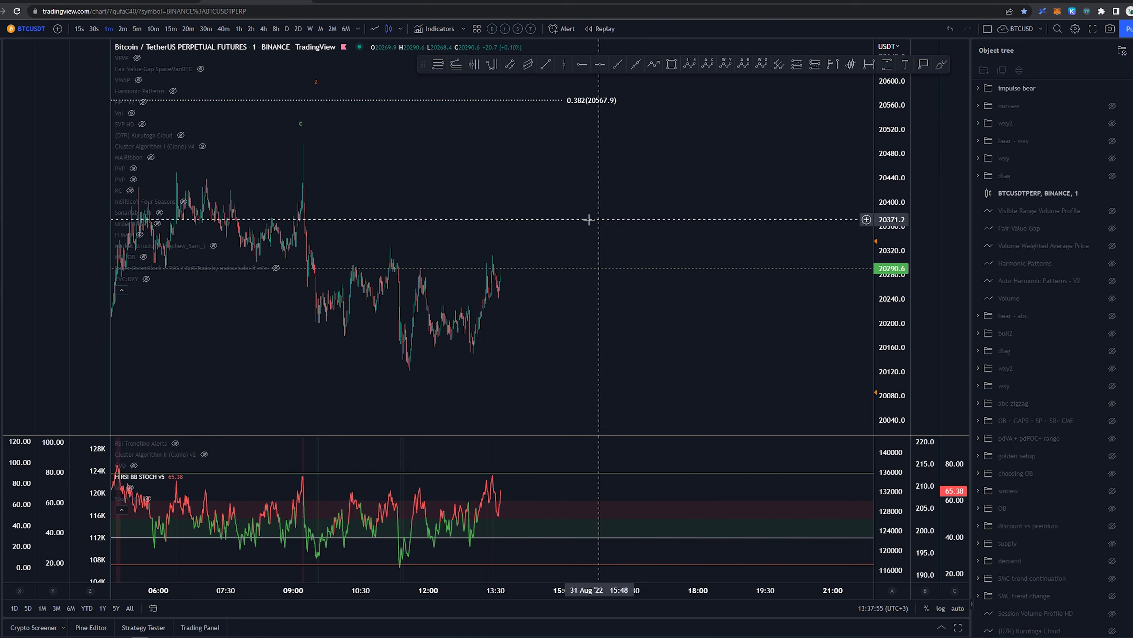
{"action": "scroll", "coordinate": [448, 329], "scroll_direction": "up", "scroll_amount": 1}
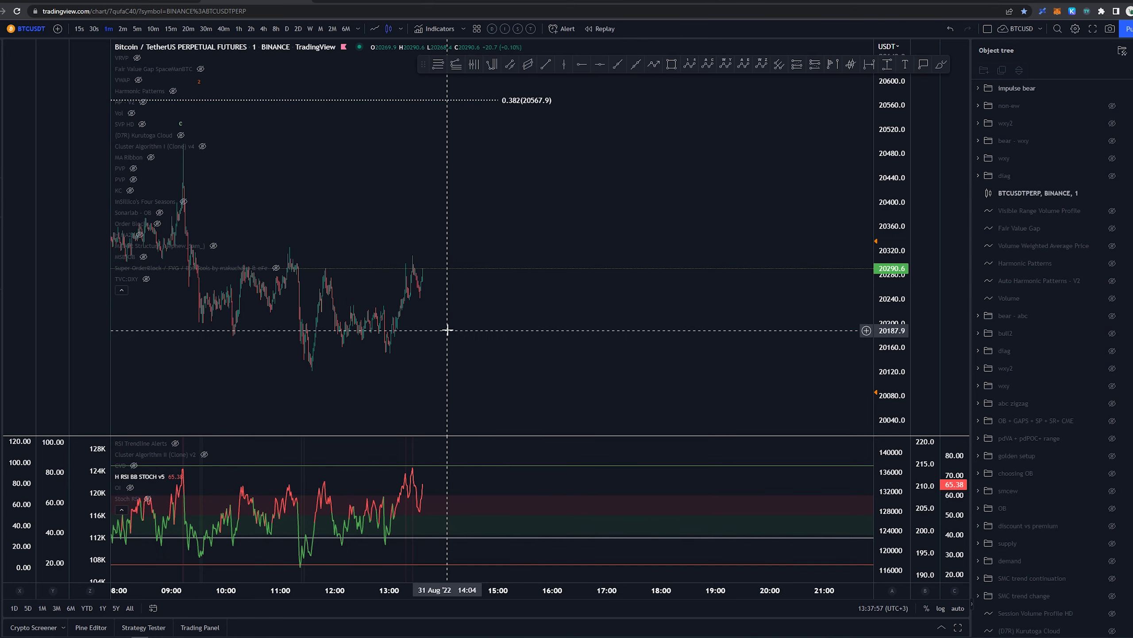
{"action": "left_click_drag", "start_coordinate": [447, 329], "coordinate": [607, 337]}
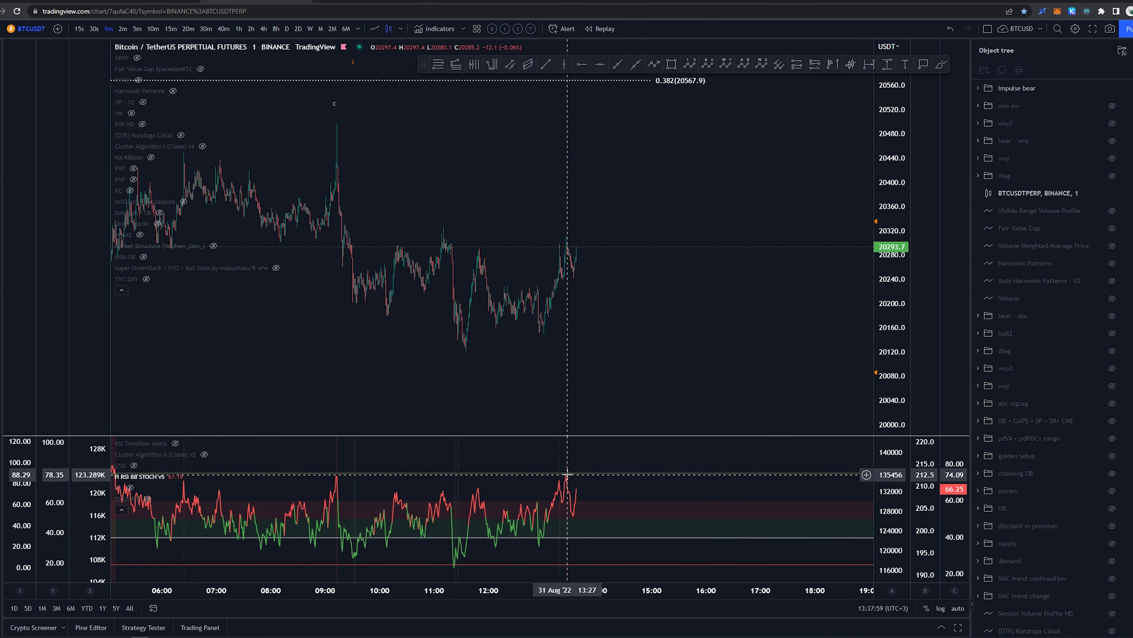
{"action": "key", "text": "alt+b"}
{"action": "left_click_drag", "start_coordinate": [562, 232], "coordinate": [559, 230]}
{"action": "key", "text": "ctrl+z"}
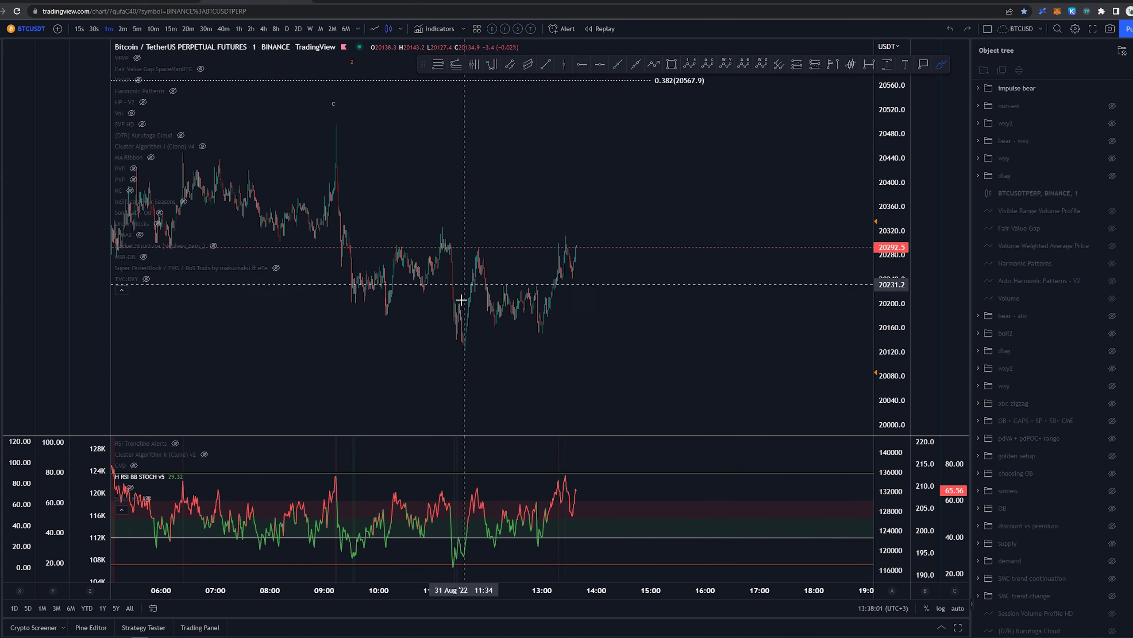
Step: Trace the three-leg rebound from the 11:34 low to about 20,340 and circle the preceding high with the Brush, undoing both strokes
{"action": "mouse_move", "coordinate": [465, 348]}
{"action": "left_mouse_down"}
{"action": "mouse_move", "coordinate": [483, 250]}
{"action": "mouse_move", "coordinate": [537, 335]}
{"action": "mouse_move", "coordinate": [572, 244]}
{"action": "mouse_move", "coordinate": [606, 243]}
{"action": "left_mouse_up"}
{"action": "key", "text": "ctrl+z"}
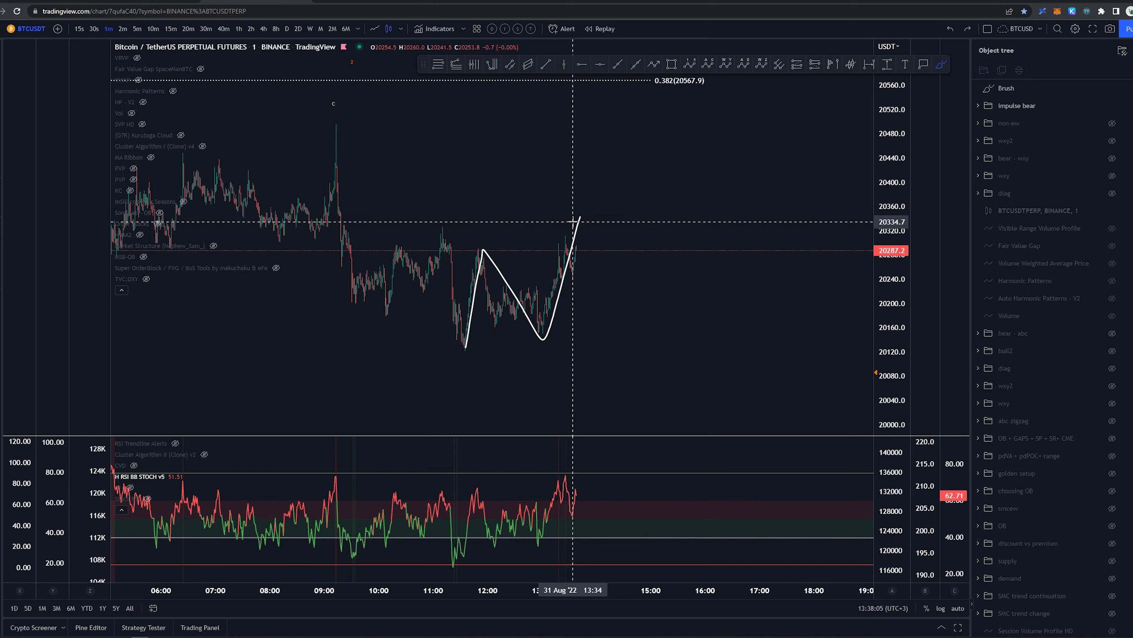
{"action": "left_click_drag", "start_coordinate": [441, 223], "coordinate": [448, 226]}
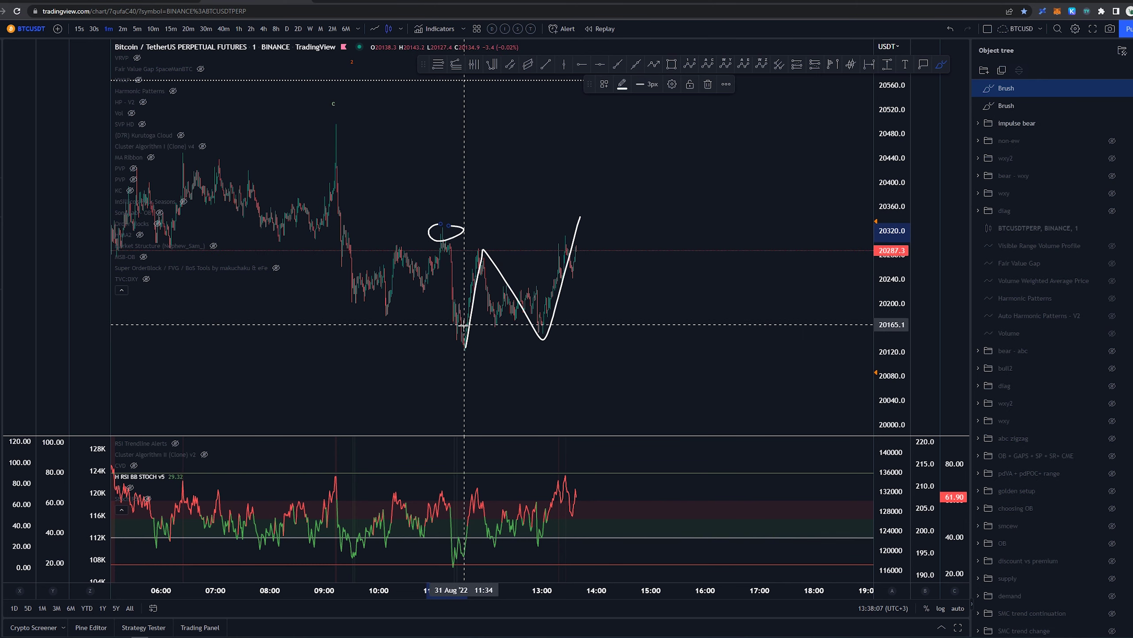
{"action": "key", "text": "ctrl+z"}
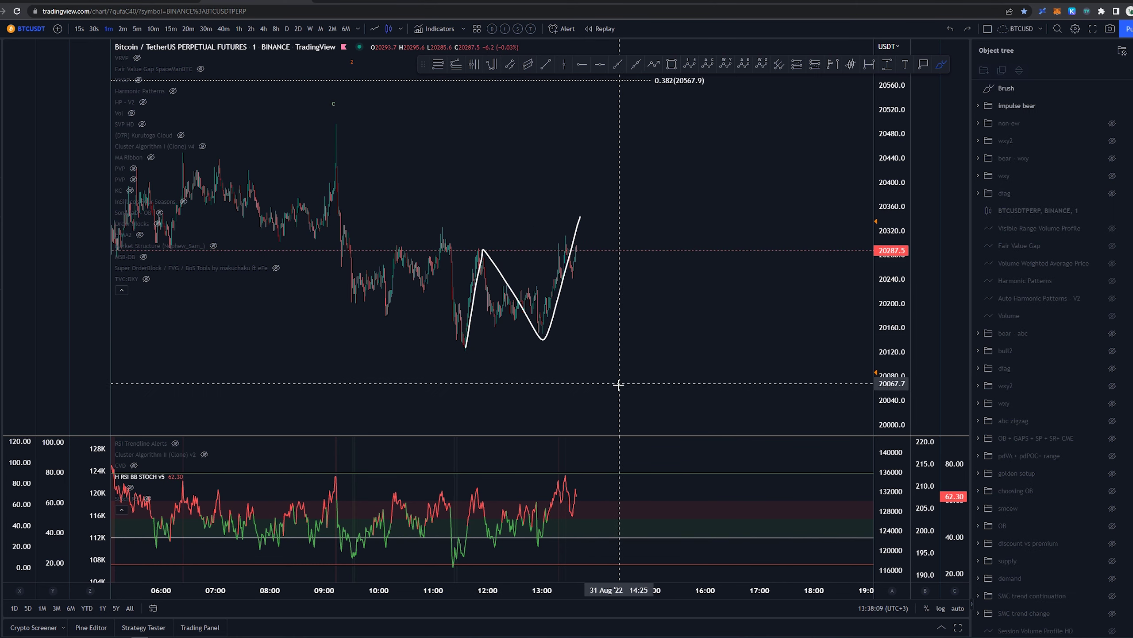
{"action": "key", "text": "ctrl+z"}
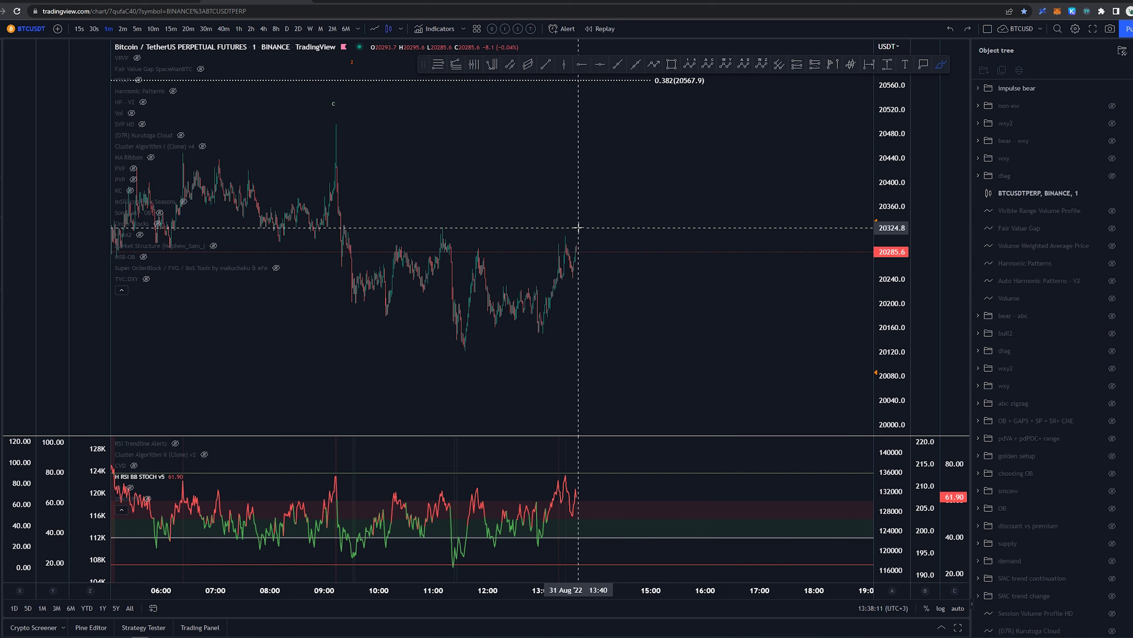
Step: Draw a brush line beneath the two 31 Aug lows at about 09:30 and 10:10, and undo it
{"action": "scroll", "coordinate": [459, 241], "scroll_direction": "down", "scroll_amount": 4}
{"action": "scroll", "coordinate": [613, 191], "scroll_direction": "up", "scroll_amount": 5}
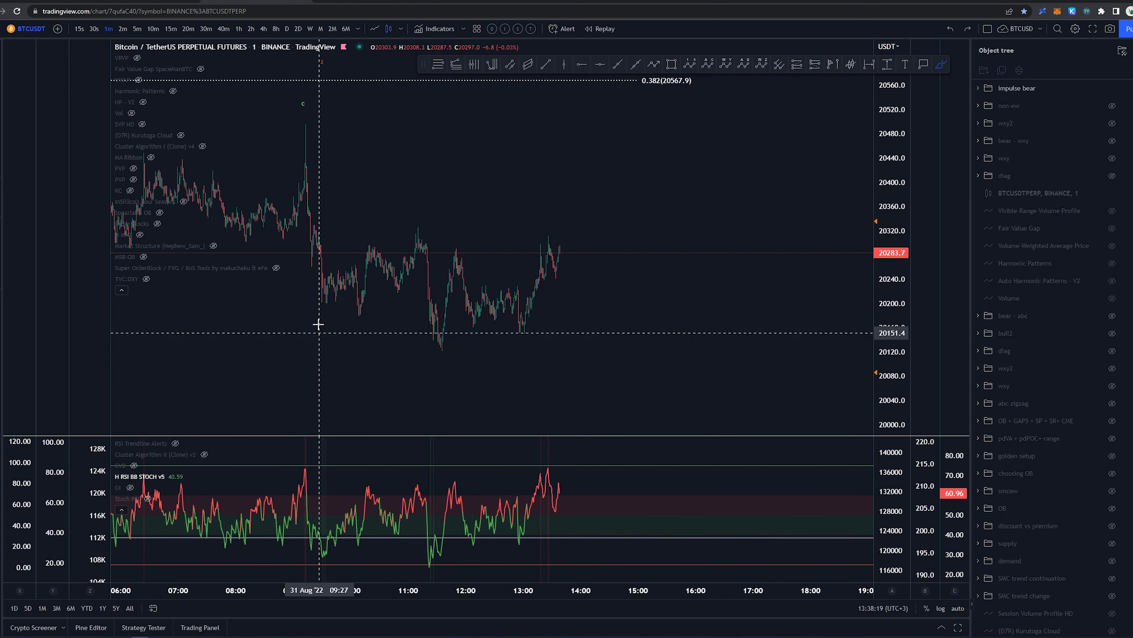
{"action": "scroll", "coordinate": [271, 323], "scroll_direction": "up", "scroll_amount": 5}
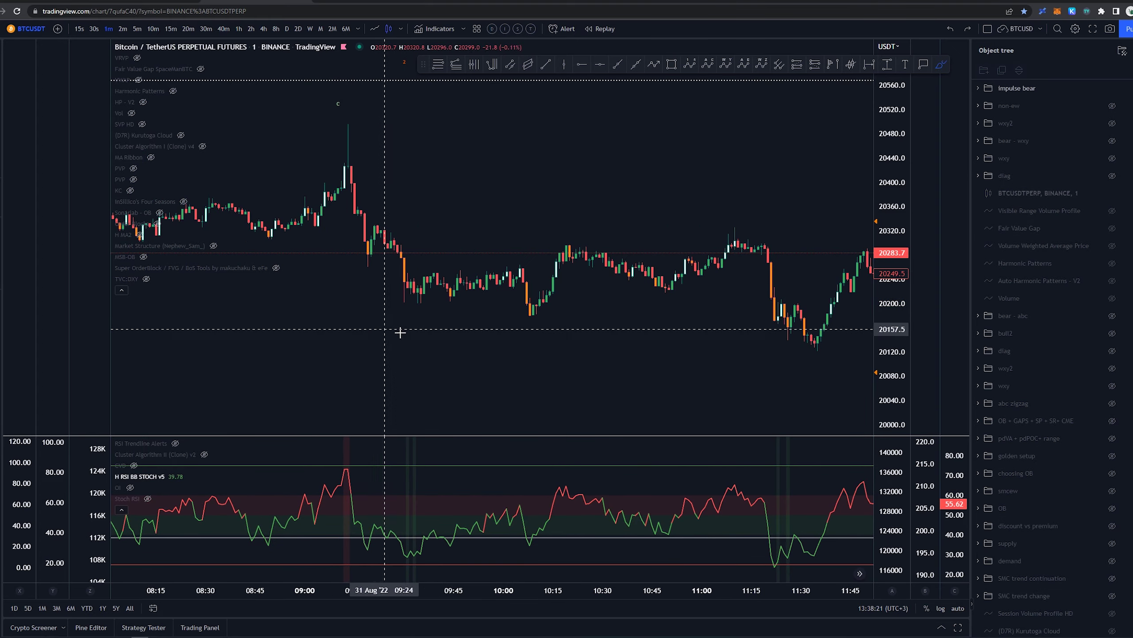
{"action": "scroll", "coordinate": [415, 312], "scroll_direction": "down", "scroll_amount": 5}
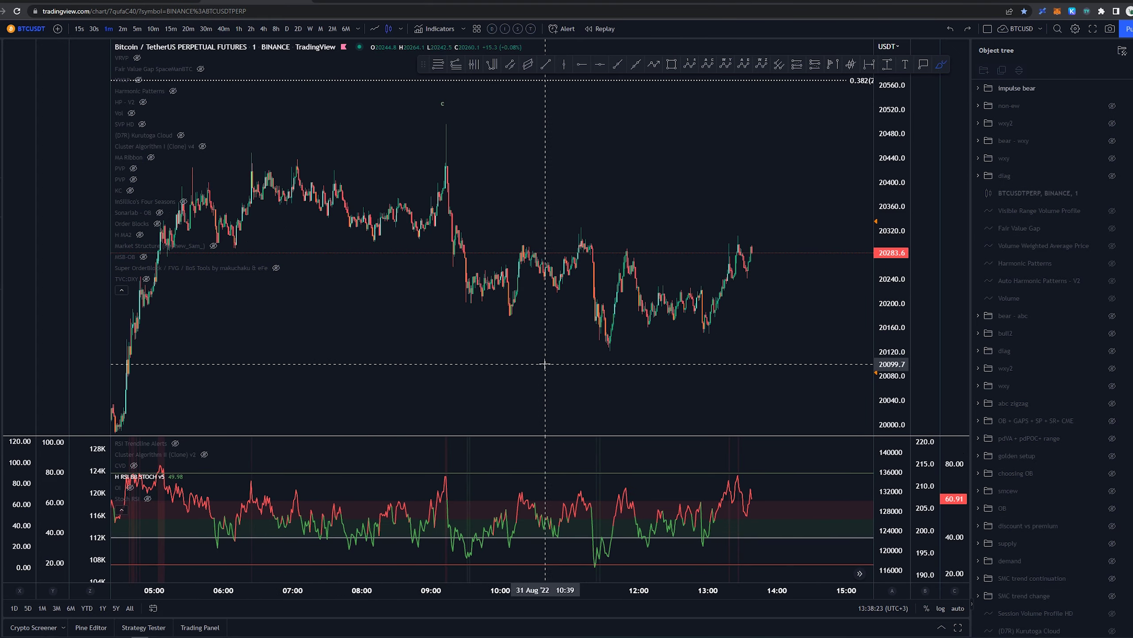
{"action": "left_click_drag", "start_coordinate": [415, 357], "coordinate": [388, 347]}
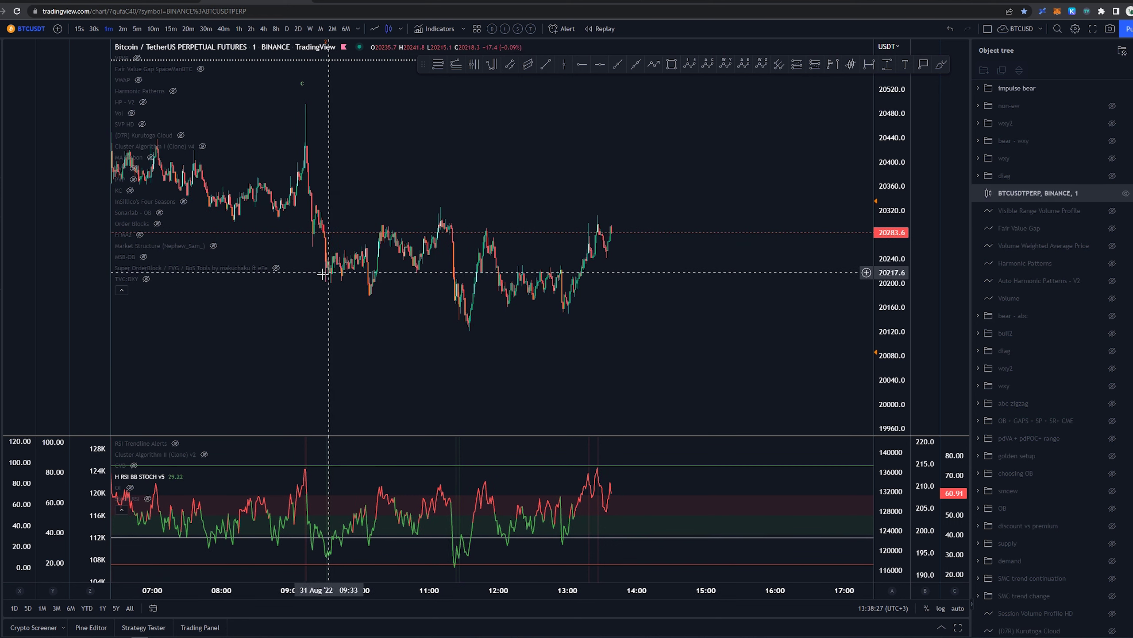
{"action": "key", "text": "alt+b"}
{"action": "left_click_drag", "start_coordinate": [328, 277], "coordinate": [371, 301]}
{"action": "key", "text": "ctrl+z"}
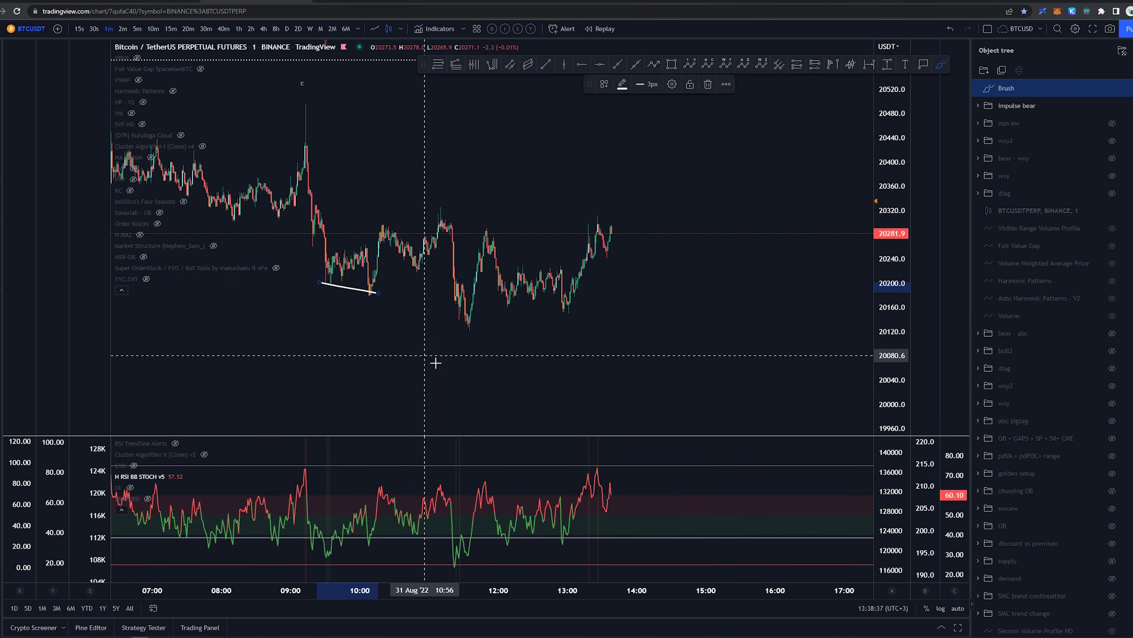
Step: Switch the chart to the 15-minute timeframe and frame the late-August decline with the 1.618 and 2.618 extension targets
{"action": "scroll", "coordinate": [633, 379], "scroll_direction": "down", "scroll_amount": 5}
{"action": "scroll", "coordinate": [744, 362], "scroll_direction": "down", "scroll_amount": 2}
{"action": "left_click_drag", "start_coordinate": [741, 371], "coordinate": [601, 382]}
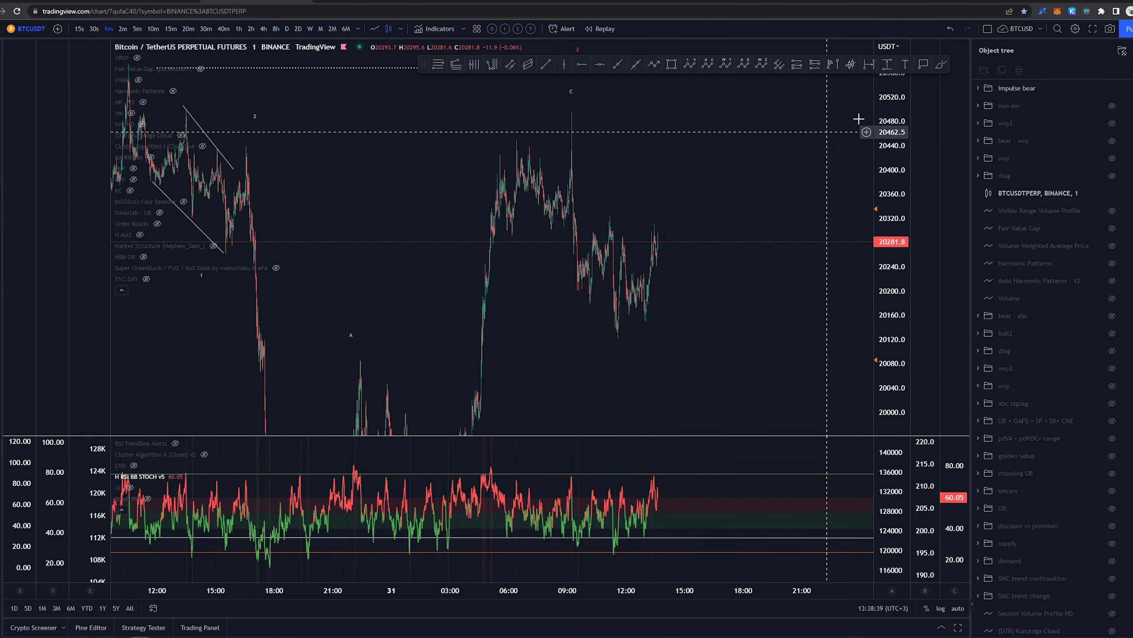
{"action": "left_click_drag", "start_coordinate": [887, 109], "coordinate": [514, 164]}
{"action": "scroll", "coordinate": [786, 345], "scroll_direction": "down", "scroll_amount": 3}
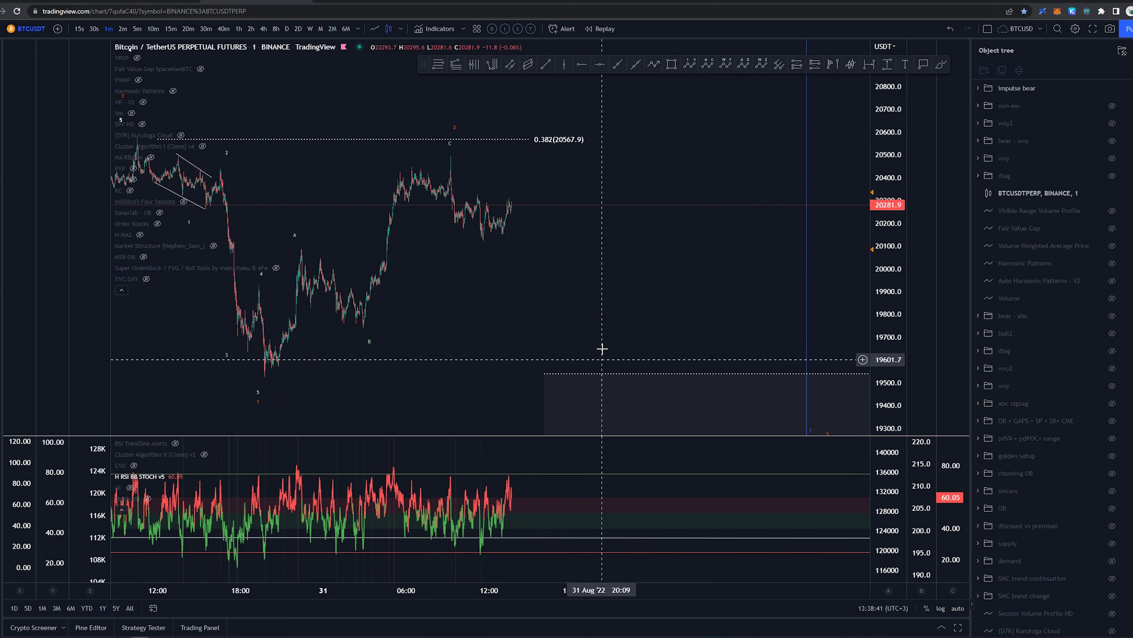
{"action": "left_click", "coordinate": [174, 30]}
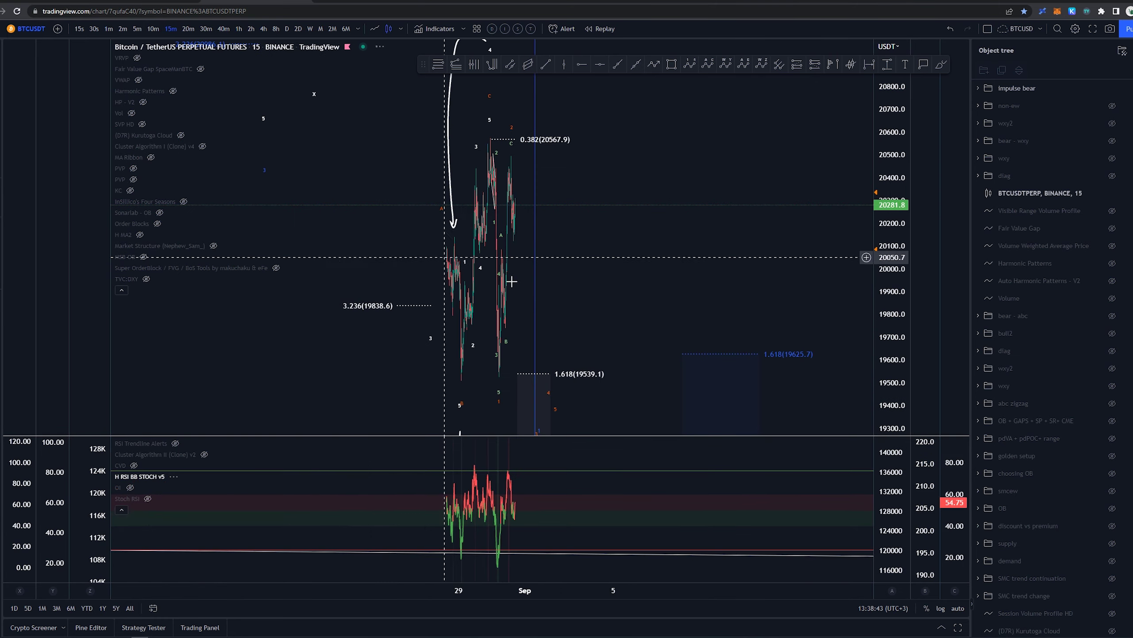
{"action": "left_click_drag", "start_coordinate": [899, 157], "coordinate": [843, 347]}
{"action": "left_click_drag", "start_coordinate": [578, 275], "coordinate": [728, 291]}
{"action": "scroll", "coordinate": [768, 302], "scroll_direction": "up", "scroll_amount": 5}
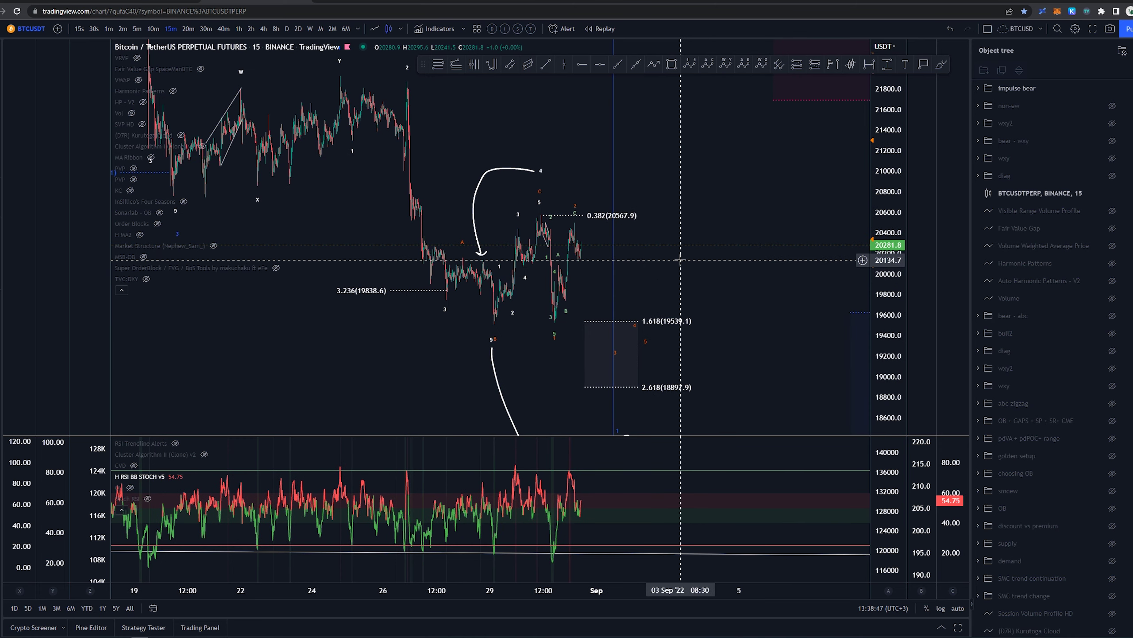